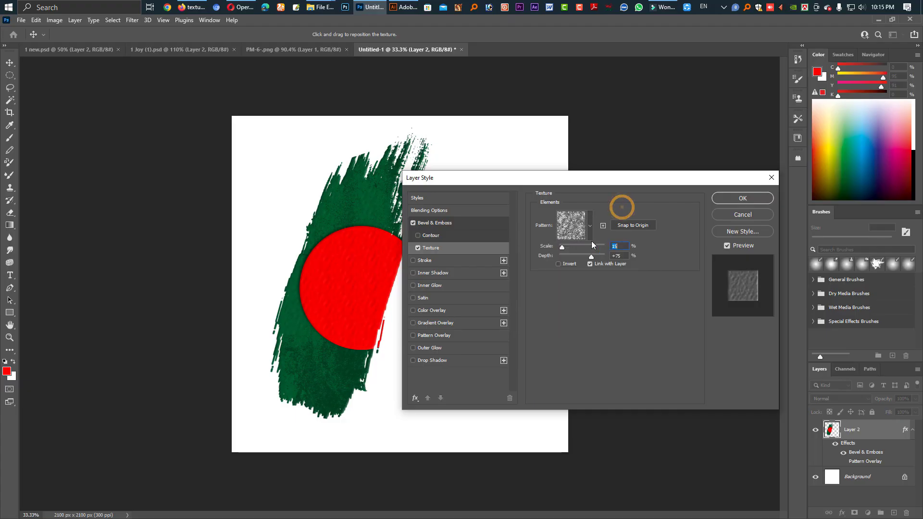
Enlarge the flag's emboss texture scale, then preview the Jabolig, 8 and 2022 photo PSDs.
mouse_move(577, 247)
left_mouse_down()
mouse_move(563, 256)
mouse_move(595, 247)
mouse_move(561, 256)
mouse_move(591, 256)
left_mouse_up()
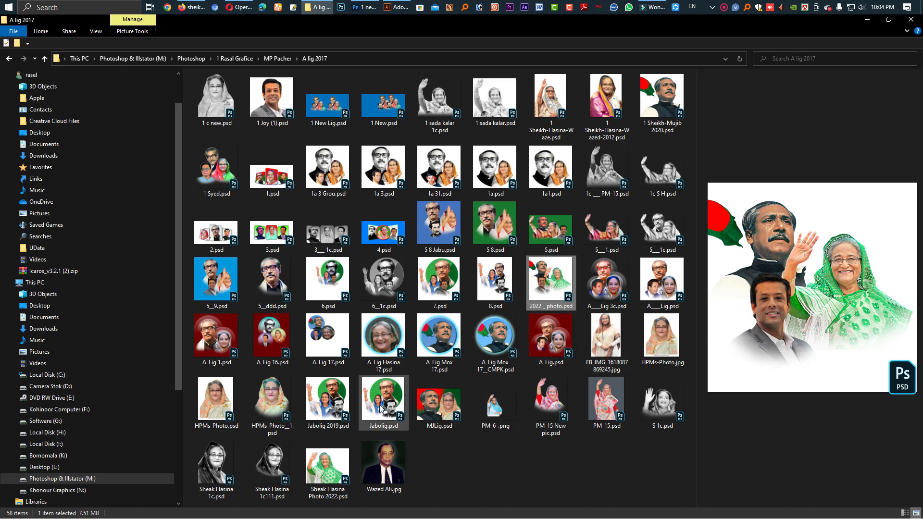
left_click(382, 403)
left_click(493, 281)
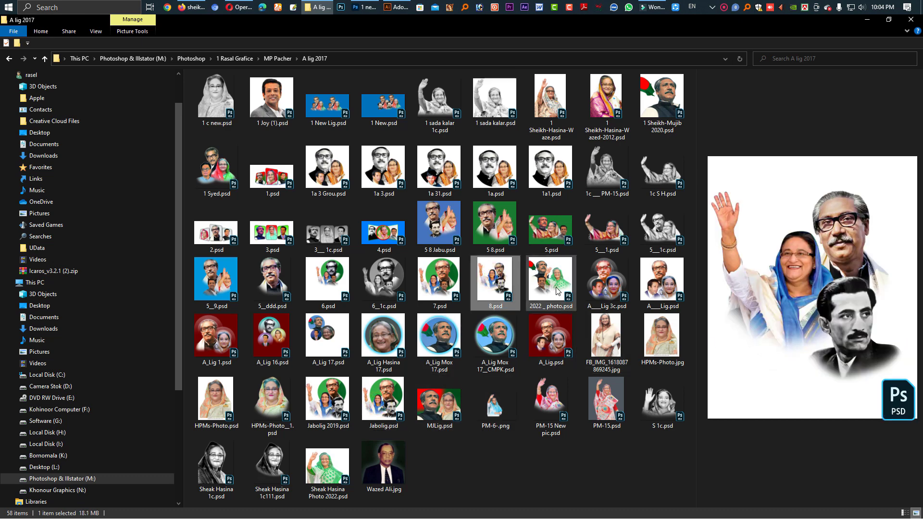
left_click(556, 291)
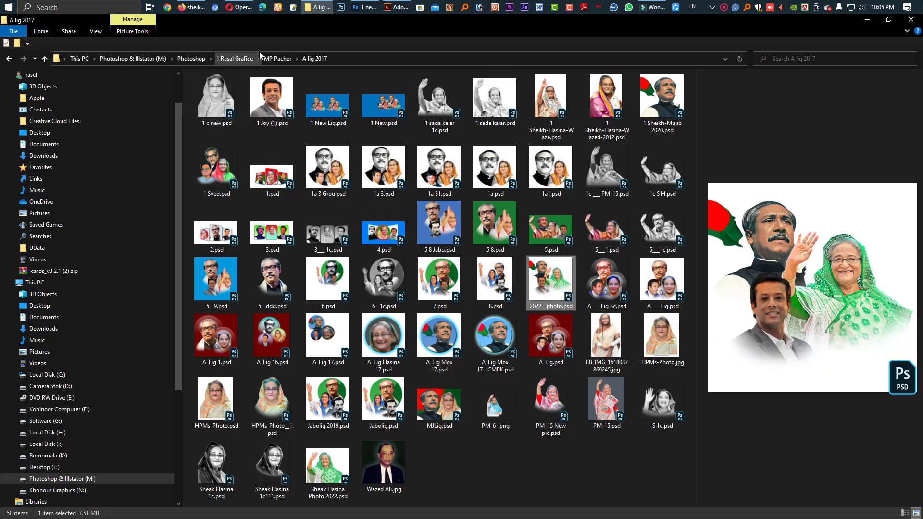
left_click(191, 7)
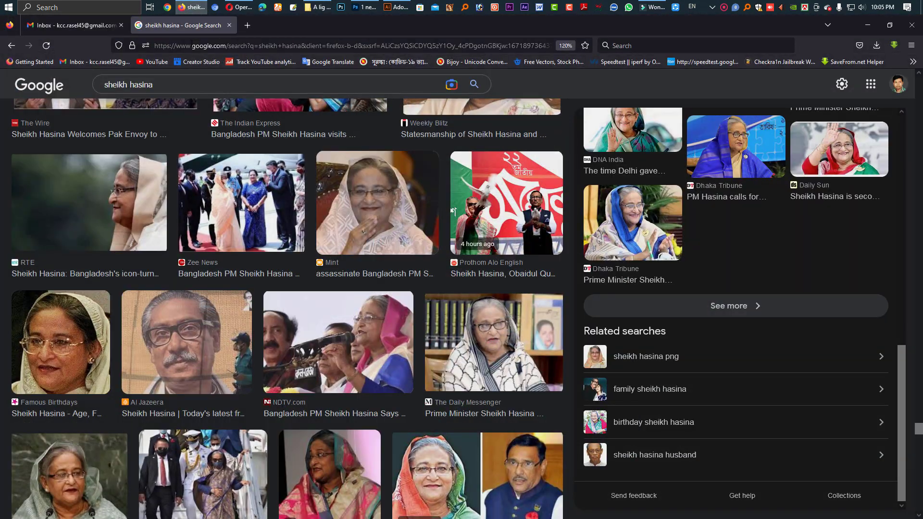
Filter the portrait image results to the 'new' photos.
scroll(231, 127, "up", 5)
scroll(350, 288, "up", 5)
scroll(350, 288, "up", 5)
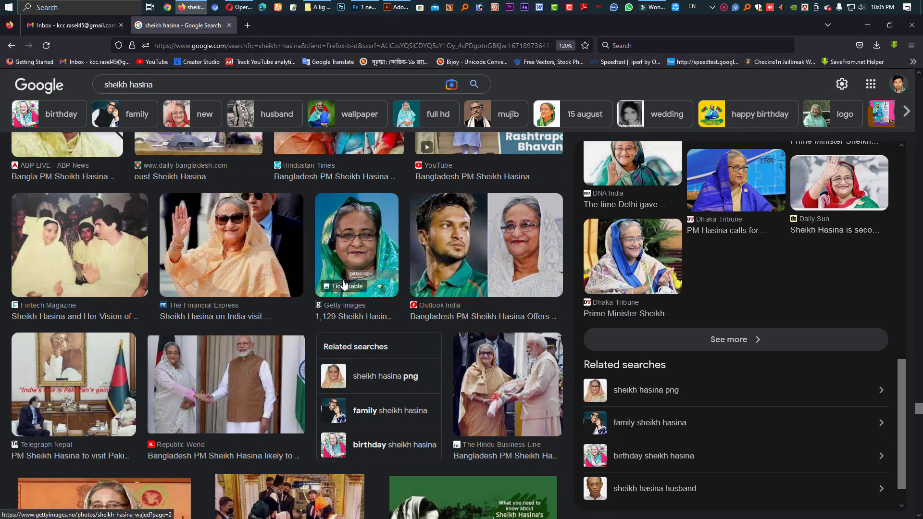
scroll(529, 284, "up", 5)
scroll(756, 277, "up", 5)
scroll(385, 217, "up", 5)
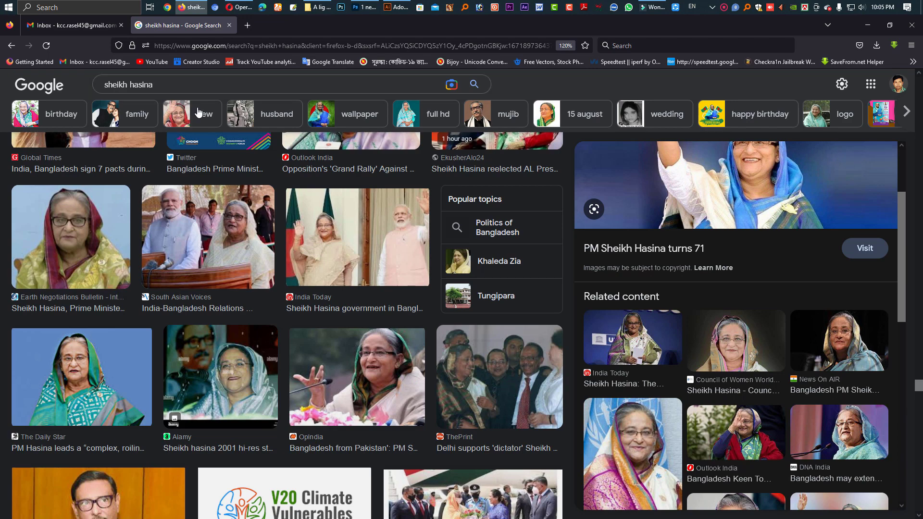
left_click(181, 120)
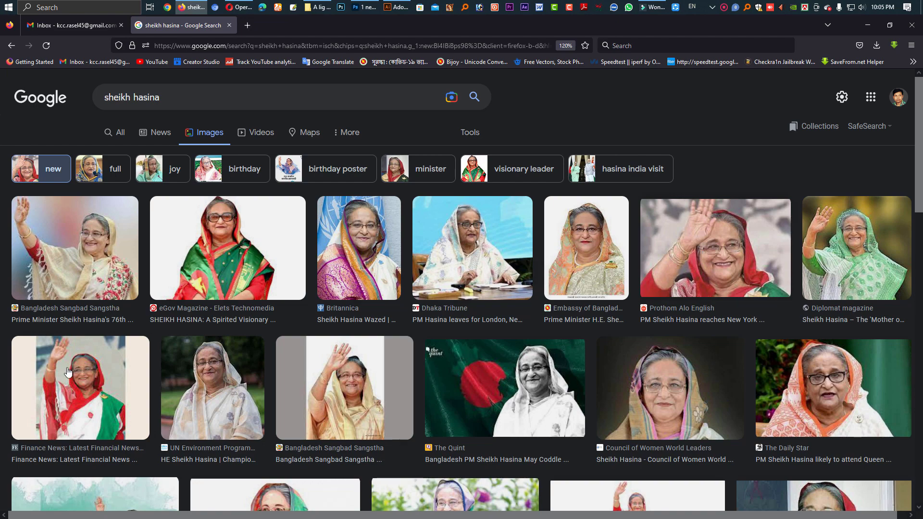
Preview the red-and-green waving portrait and browse its related images.
left_click(27, 399)
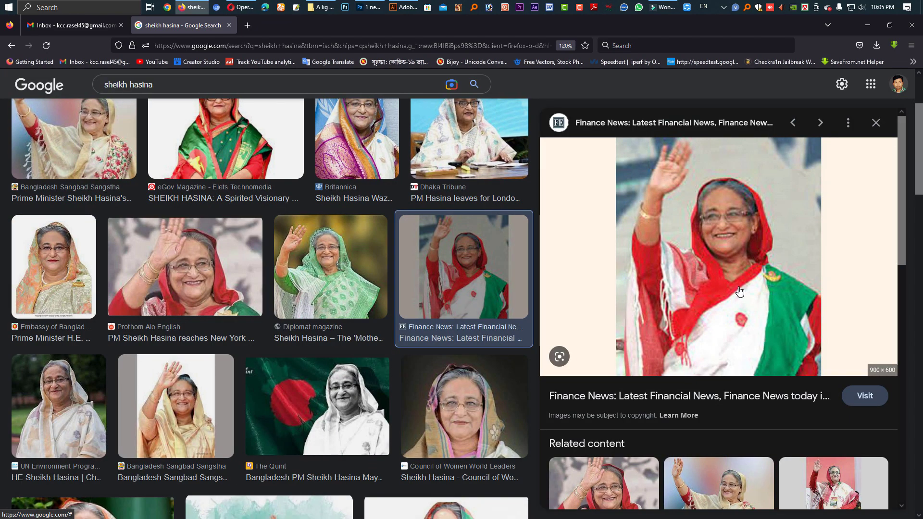
scroll(739, 292, "down", 3)
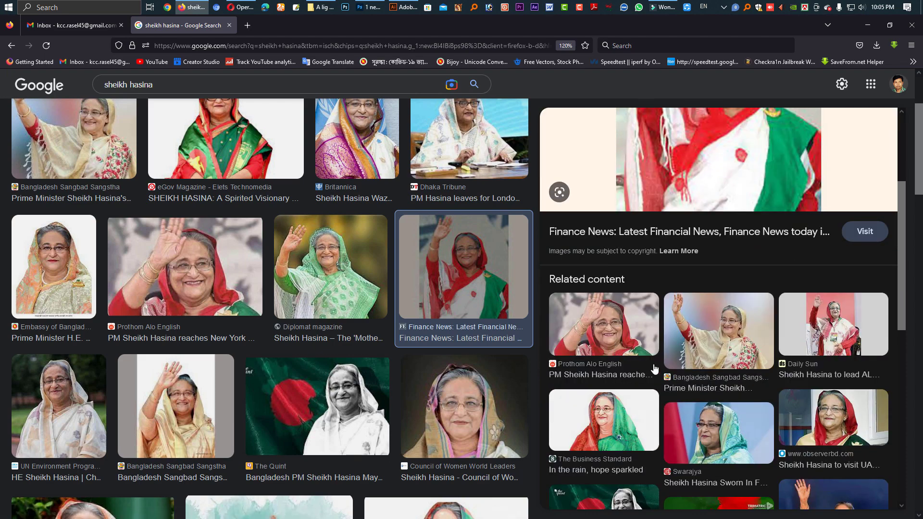
scroll(655, 369, "down", 3)
scroll(367, 428, "down", 5)
scroll(337, 428, "down", 3)
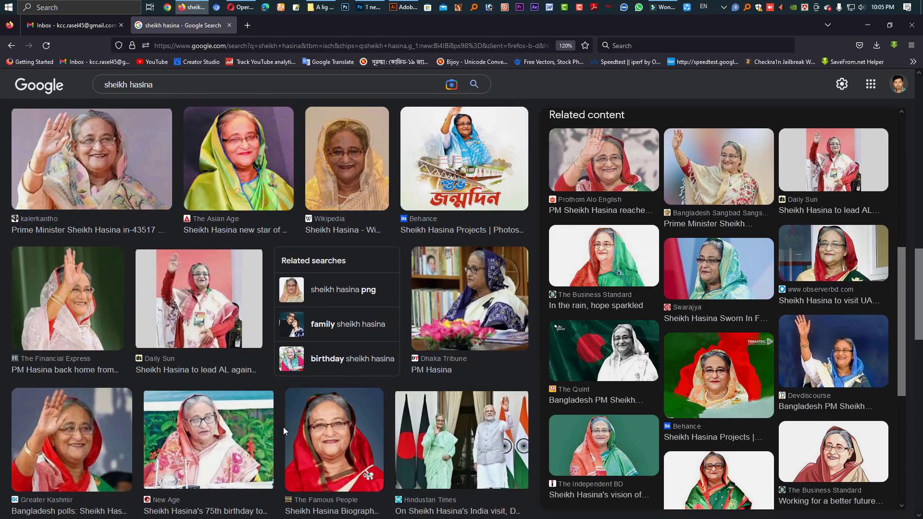
scroll(143, 356, "down", 2)
Preview another waving portrait, return to the red-and-green one, and select the search query.
left_click(83, 332)
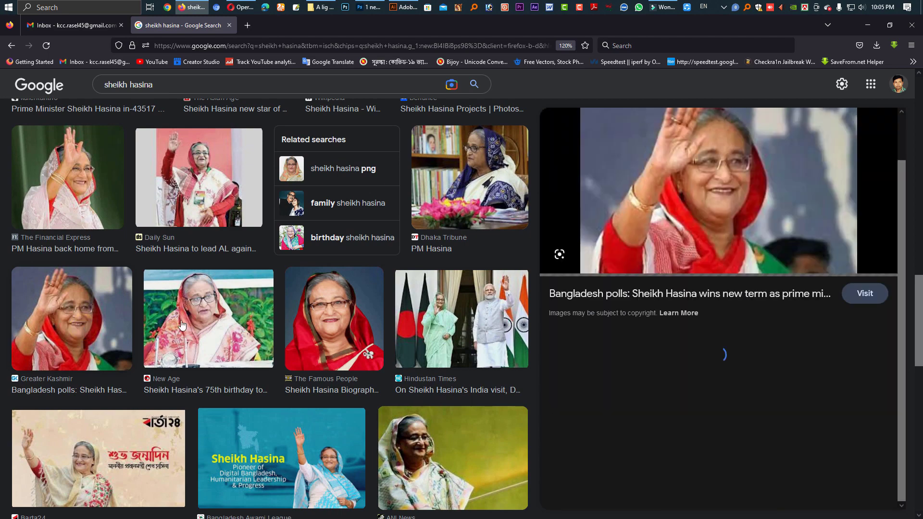
scroll(673, 363, "down", 2)
left_click(595, 336)
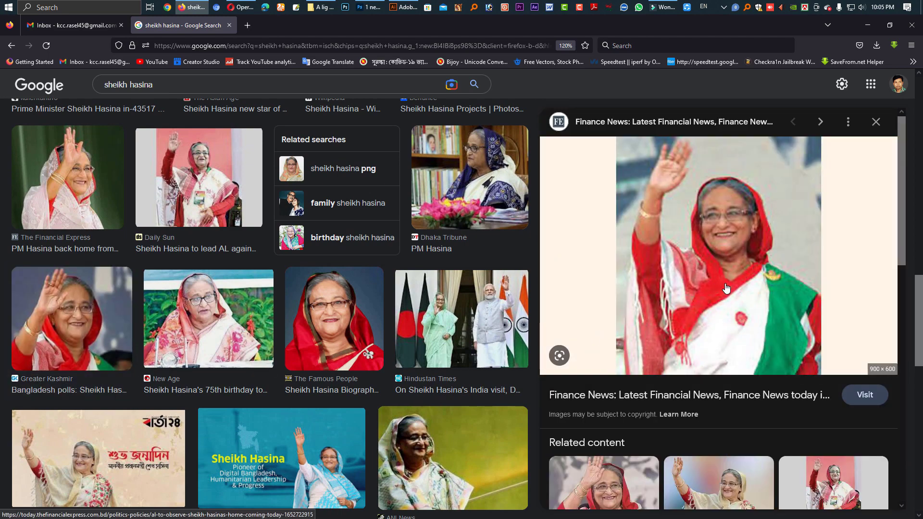
scroll(726, 288, "down", 3)
scroll(734, 289, "down", 2)
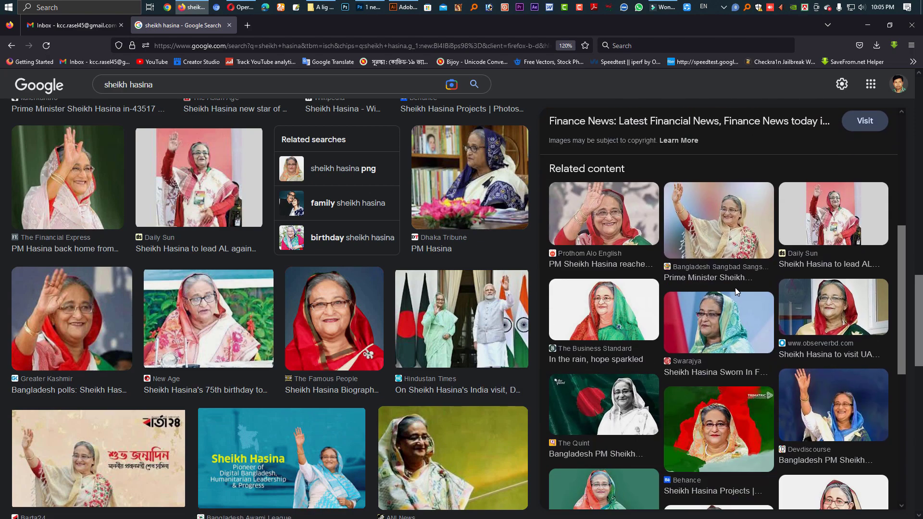
scroll(596, 309, "down", 1)
scroll(385, 193, "up", 10)
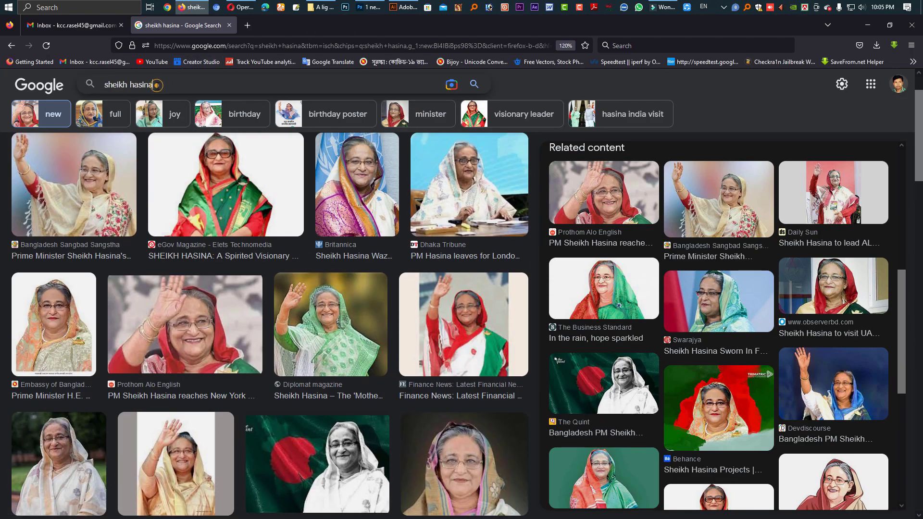
left_click(248, 91)
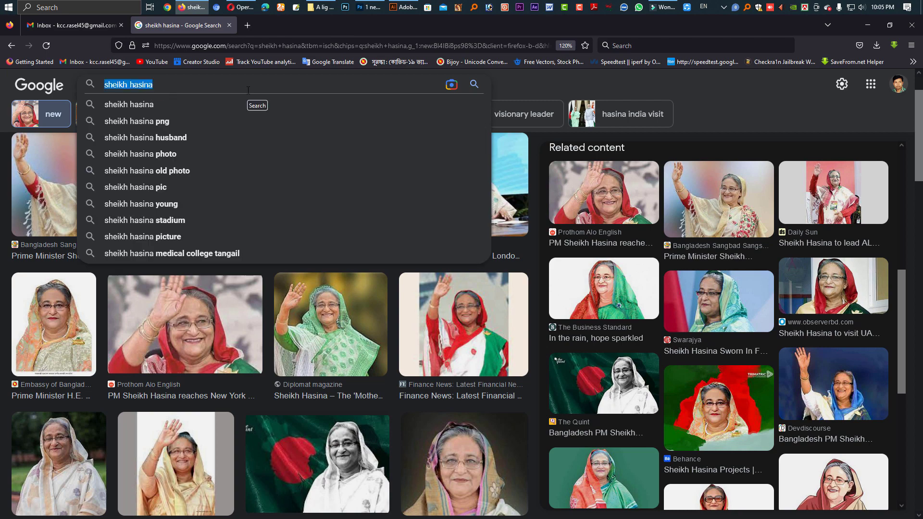
Search Google Images for 'brush png' and scroll through the results.
type("brus")
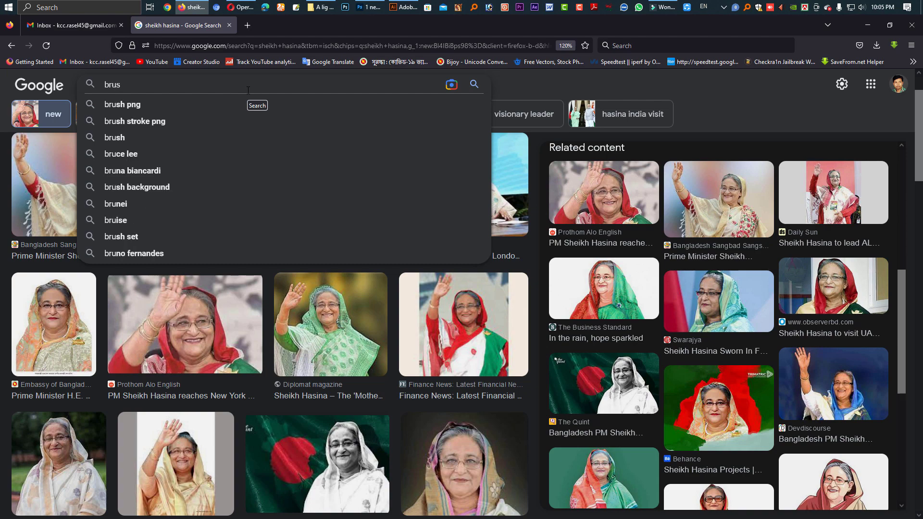
type("h")
key("Down")
key("Return")
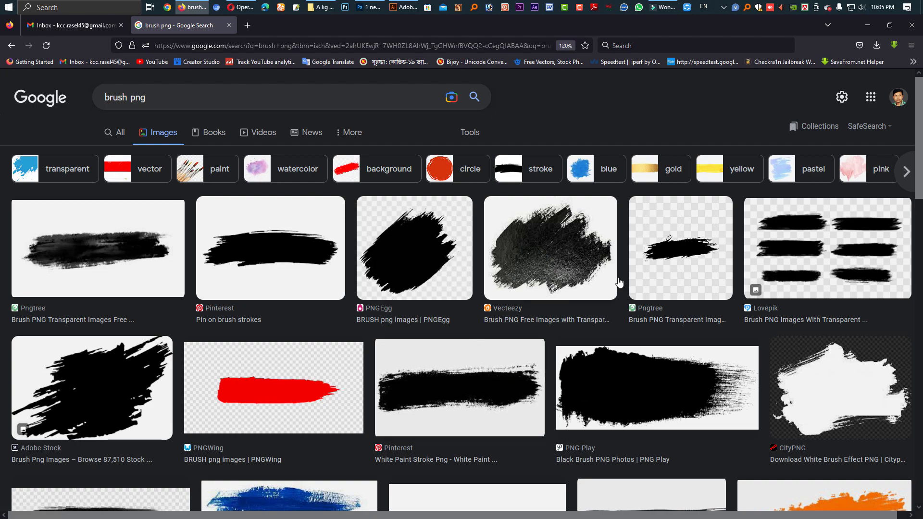
scroll(464, 374, "down", 3)
scroll(325, 384, "down", 2)
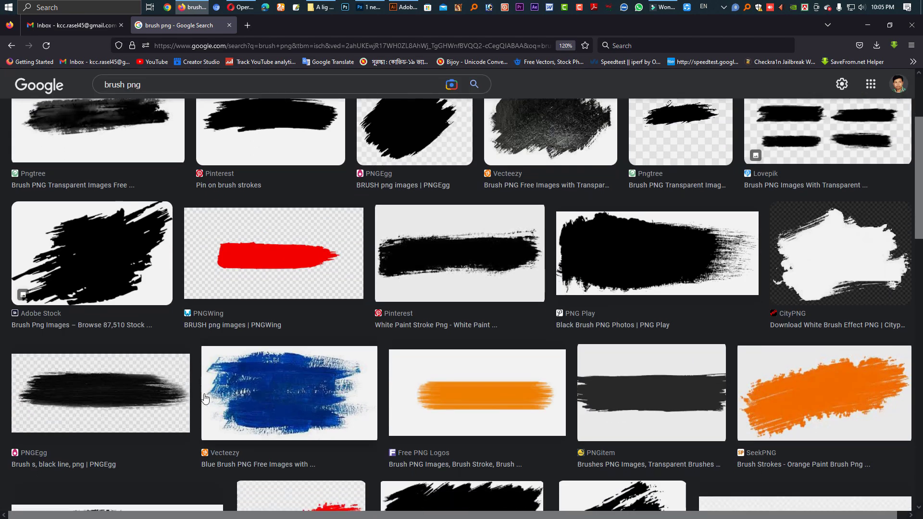
scroll(481, 368, "down", 3)
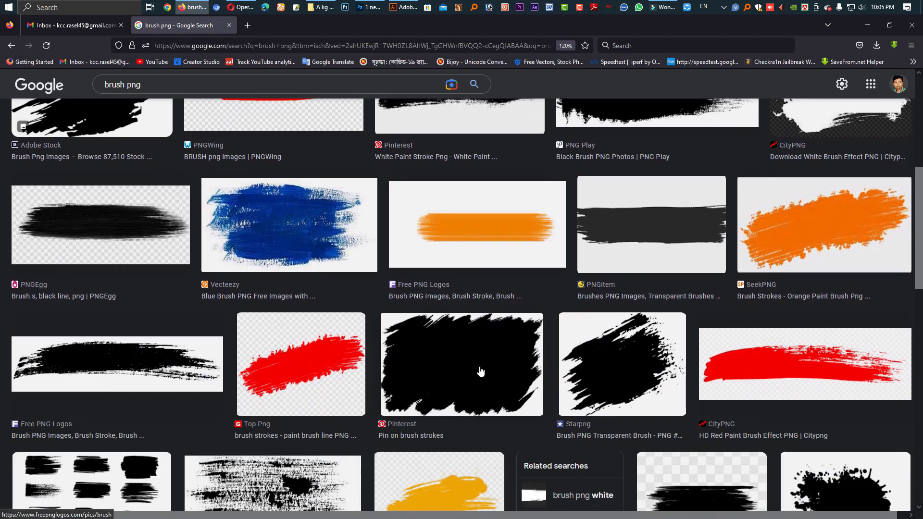
scroll(406, 388, "down", 3)
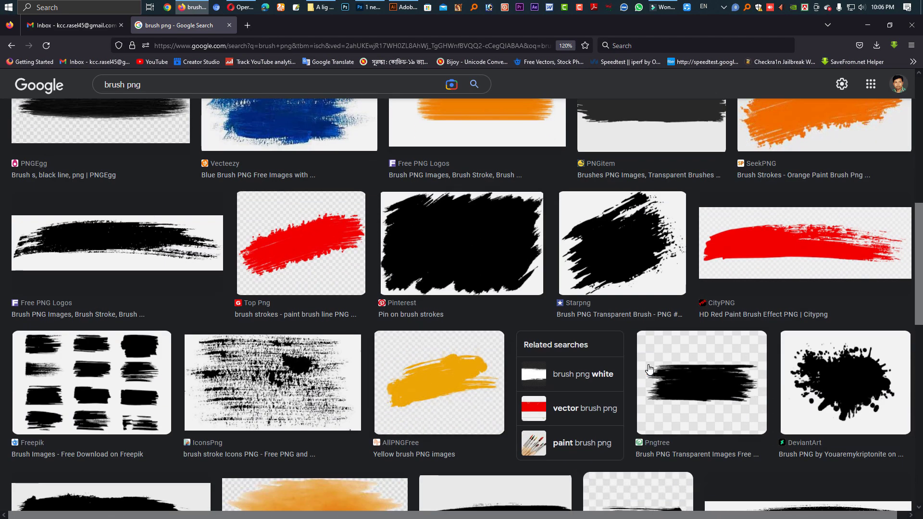
scroll(649, 369, "down", 3)
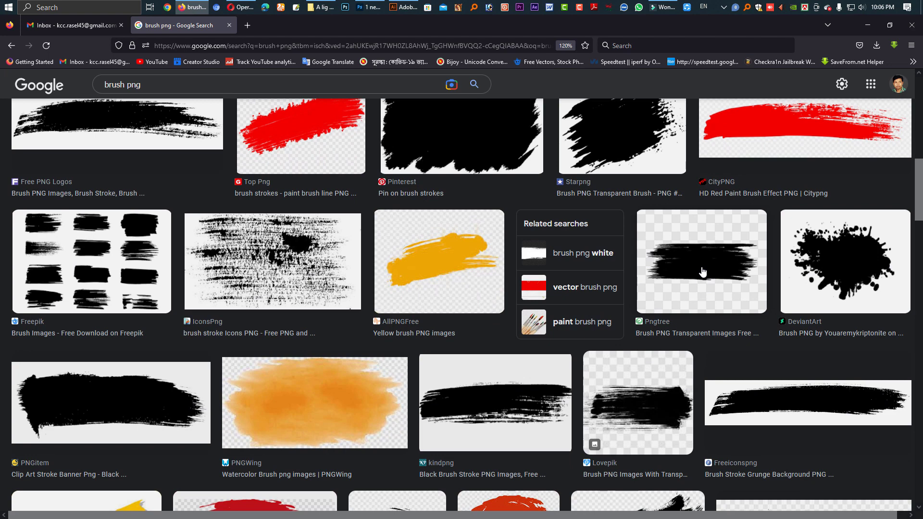
Preview the Pngtree, Shutterstock and wide Lovepik black brush-stroke images.
left_click(702, 270)
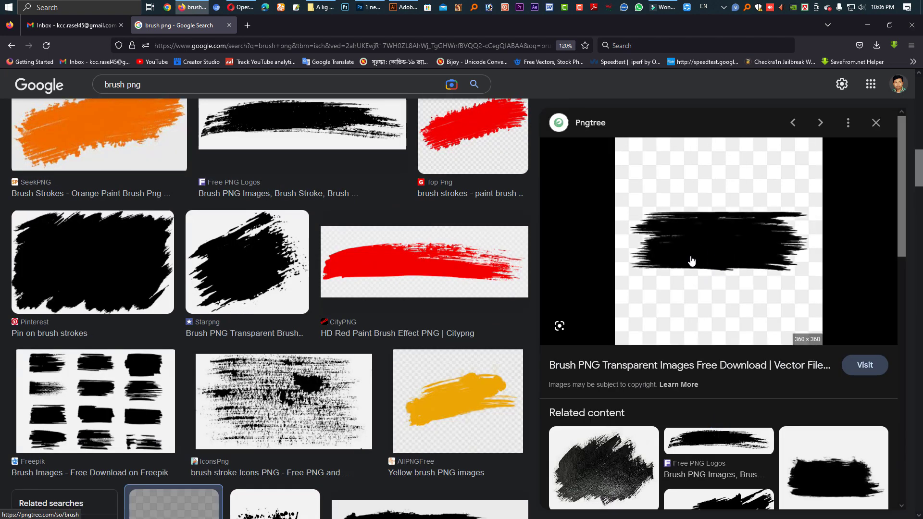
scroll(731, 259, "down", 3)
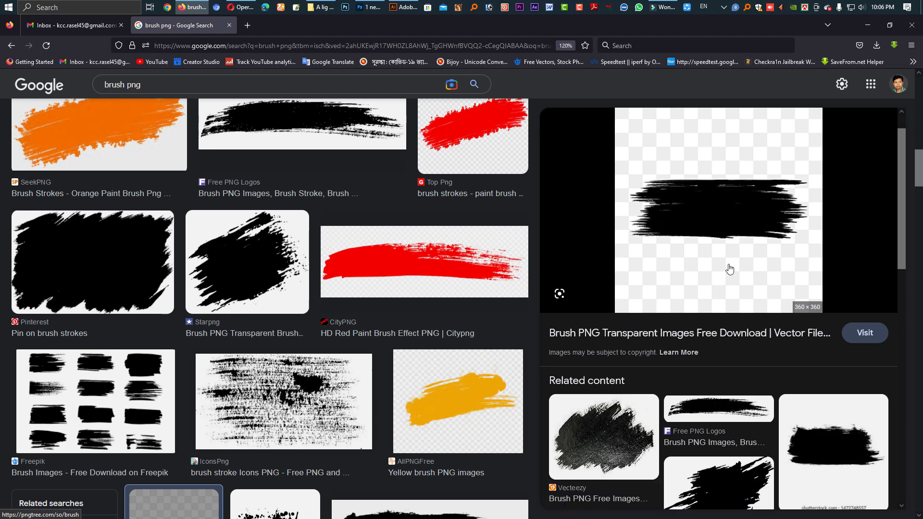
scroll(720, 203, "up", 3)
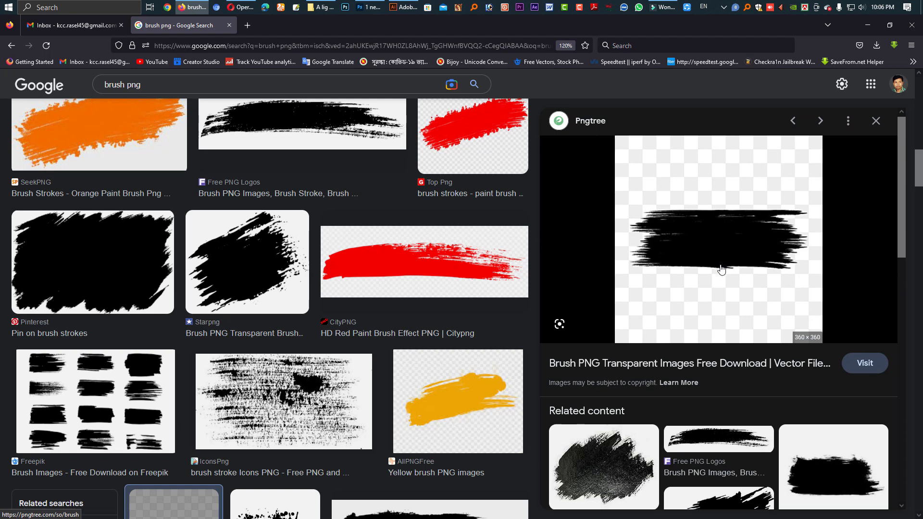
scroll(770, 288, "down", 3)
scroll(825, 328, "down", 2)
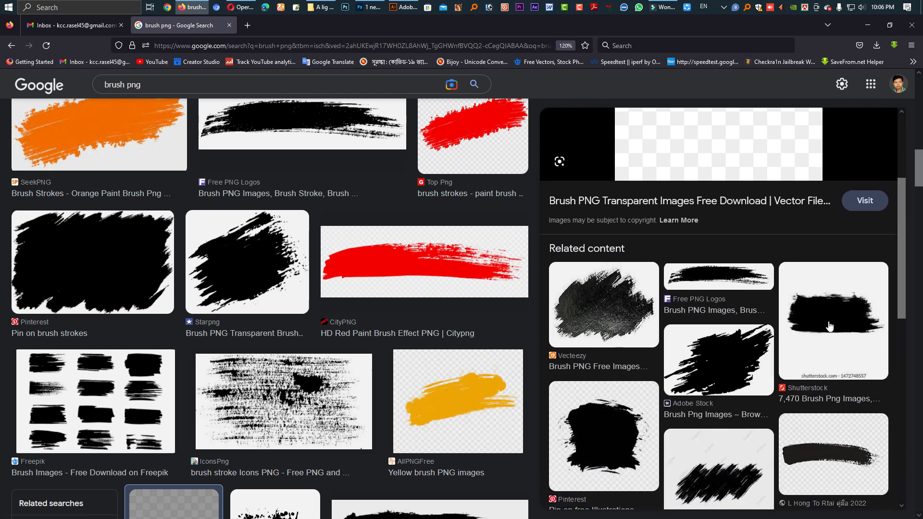
left_click(829, 326)
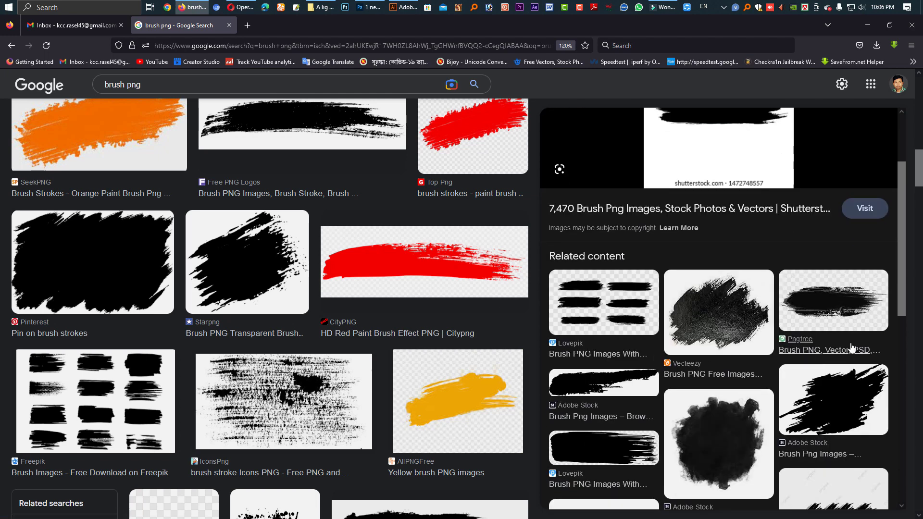
scroll(606, 405, "down", 2)
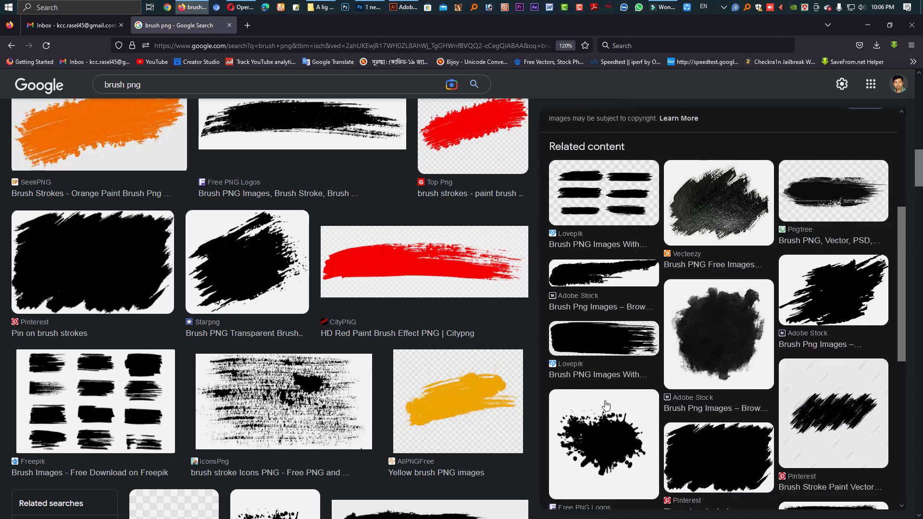
left_click(619, 350)
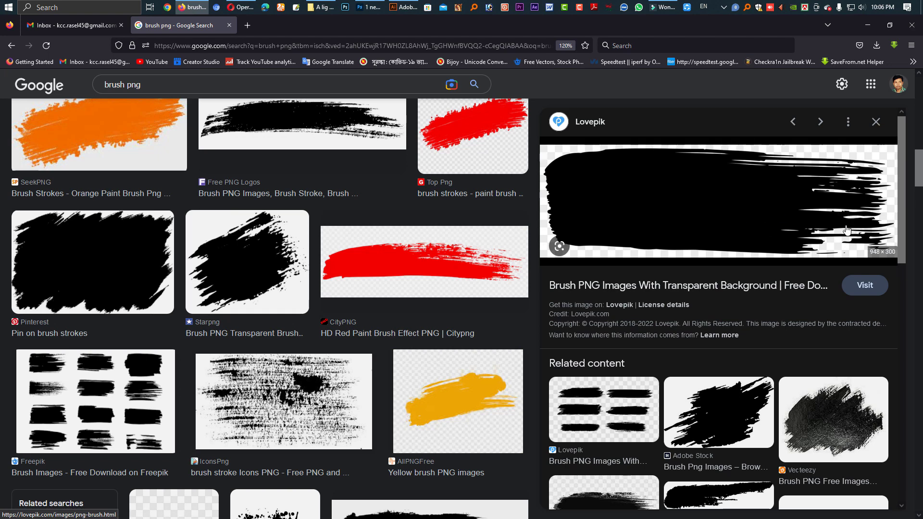
Save the Lovepik brush-stroke image as a PNG and show it in Desktop (L:).
right_click(714, 209)
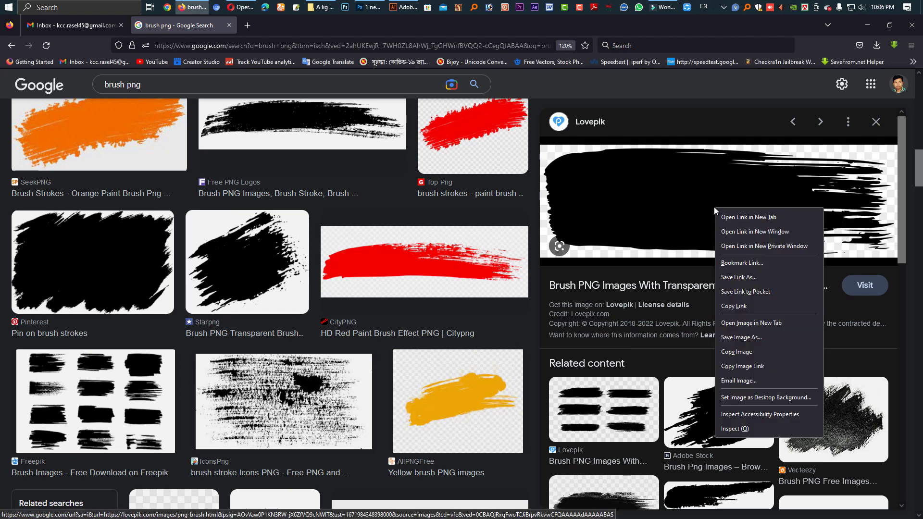
left_click(749, 338)
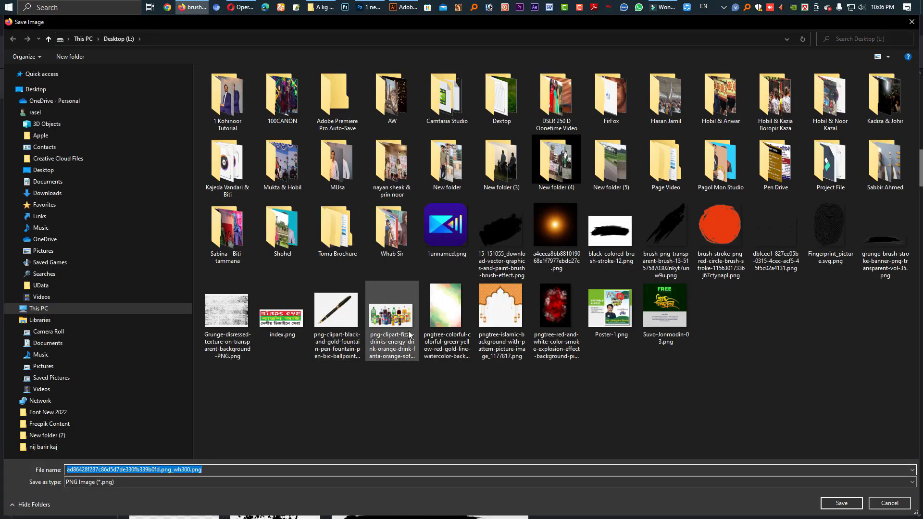
left_click(843, 502)
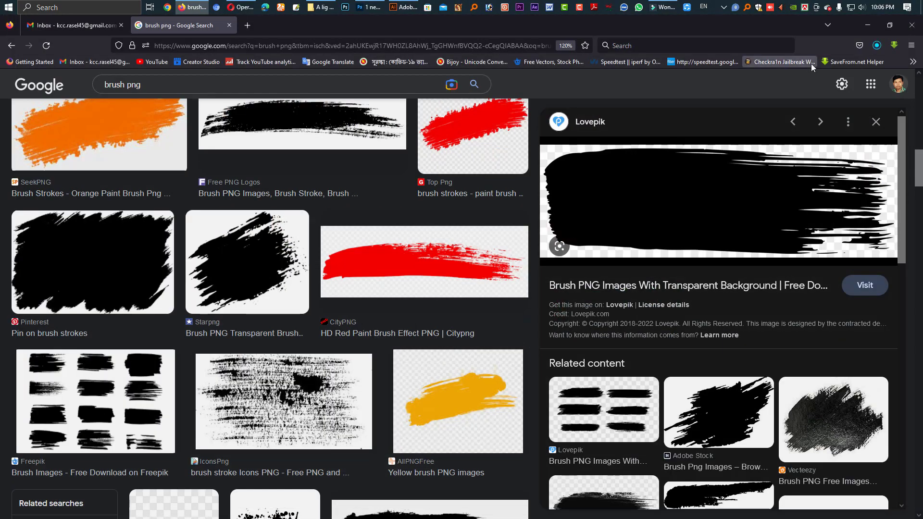
left_click(870, 69)
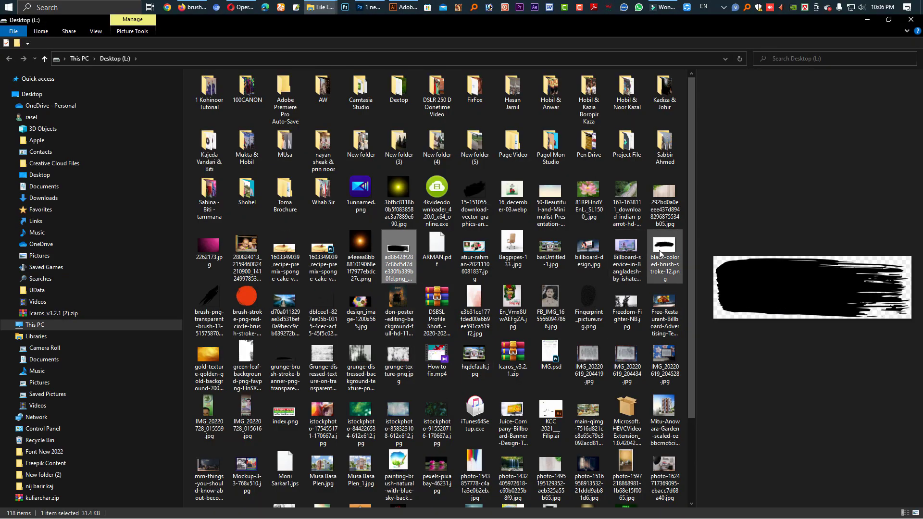
Open the selected brush-stroke and grunge texture images from Desktop (L:) in Photoshop.
left_click(664, 260, "ctrl")
left_click(198, 294, "ctrl")
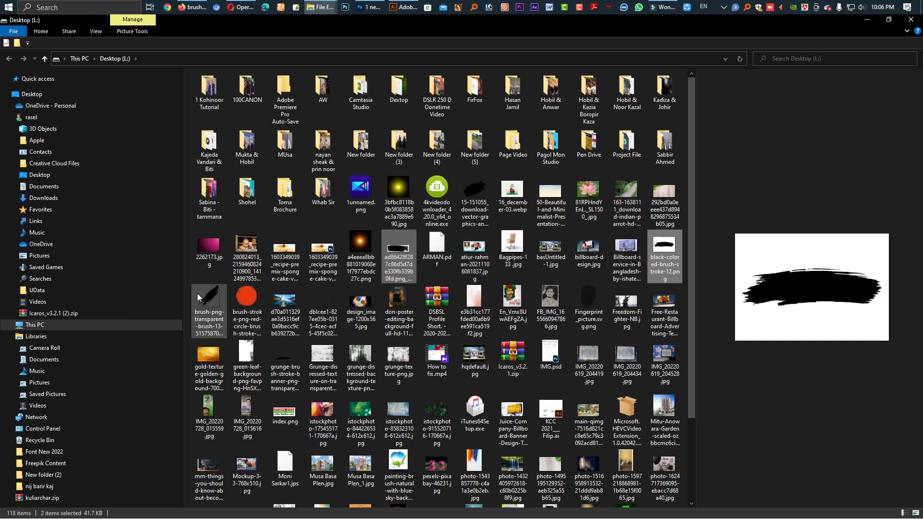
left_click(285, 360, "ctrl")
left_click(360, 366, "ctrl")
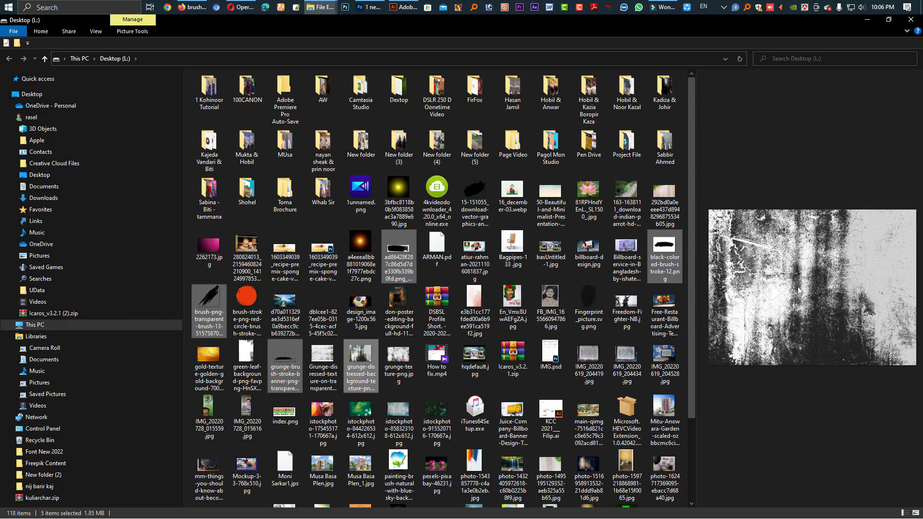
mouse_move(360, 367)
left_mouse_down()
mouse_move(370, 4)
mouse_move(621, 70)
mouse_move(626, 54)
left_mouse_up()
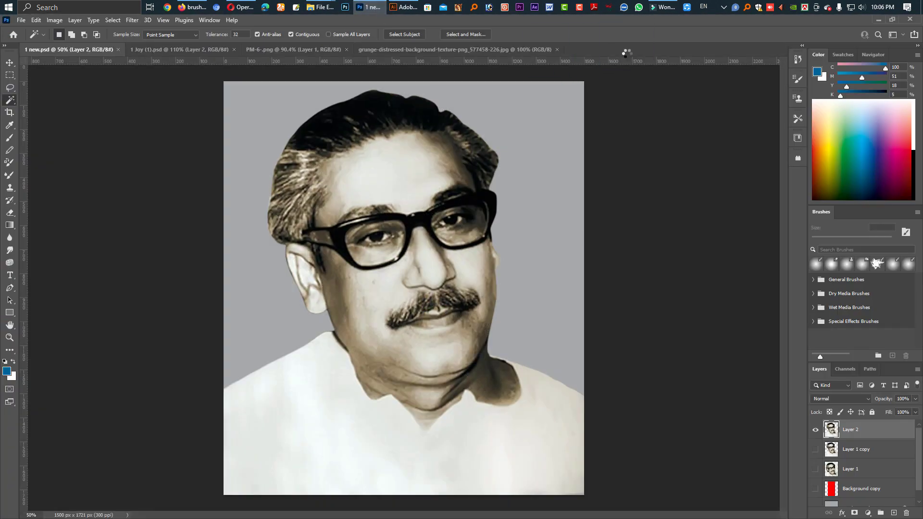
left_click(192, 7)
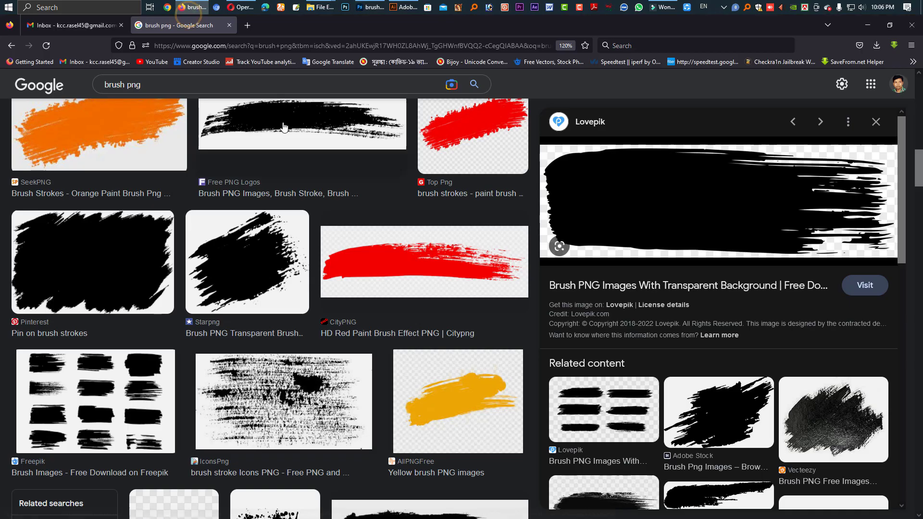
Search Google Images for 'texture background'.
left_click(163, 82)
type("tex")
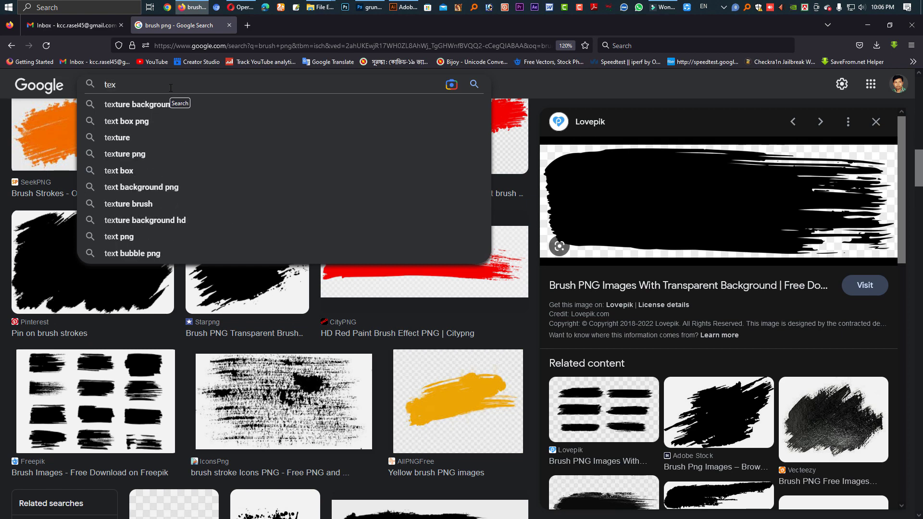
left_click(154, 104)
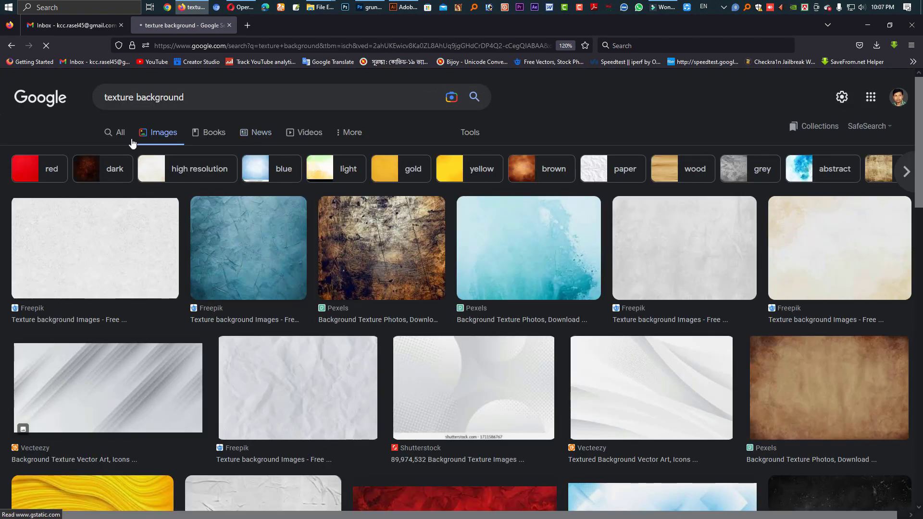
Refine the search to 'texture png' and preview a Pngtree grunge texture.
left_click(198, 100)
type("p")
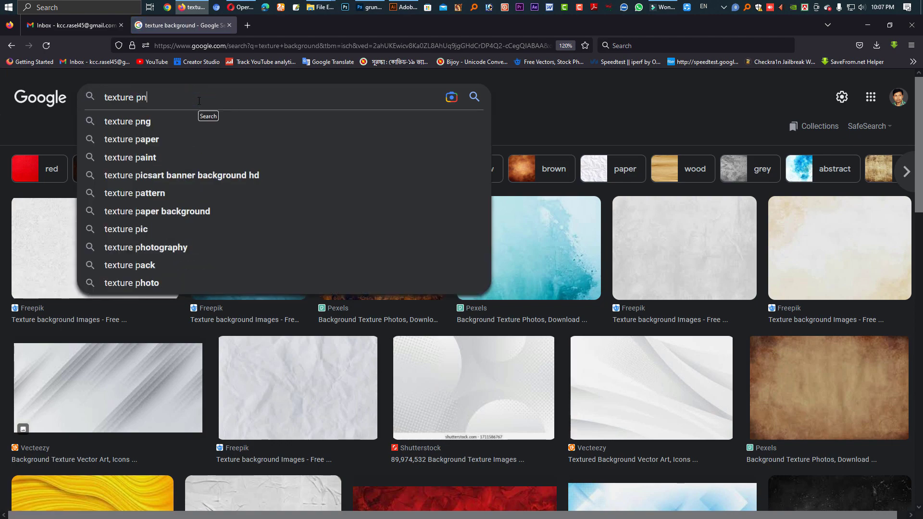
type("ng")
key("Return")
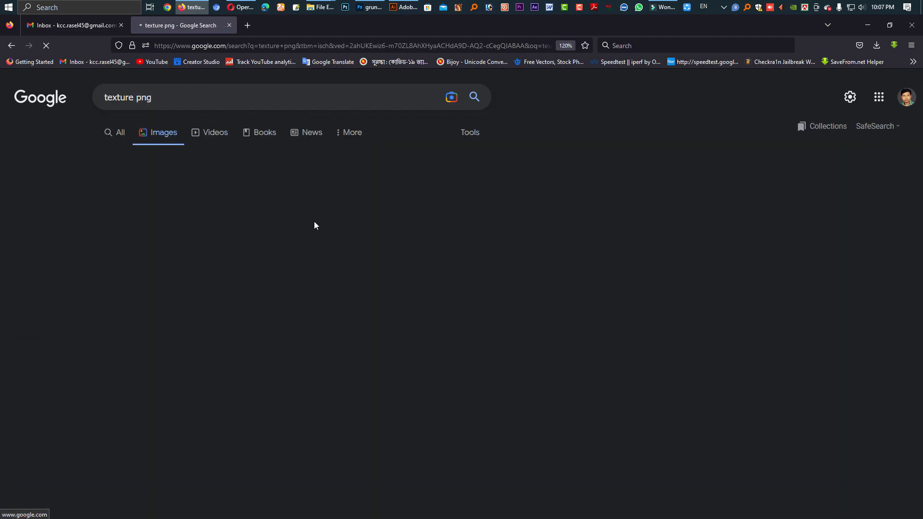
scroll(680, 333, "down", 5)
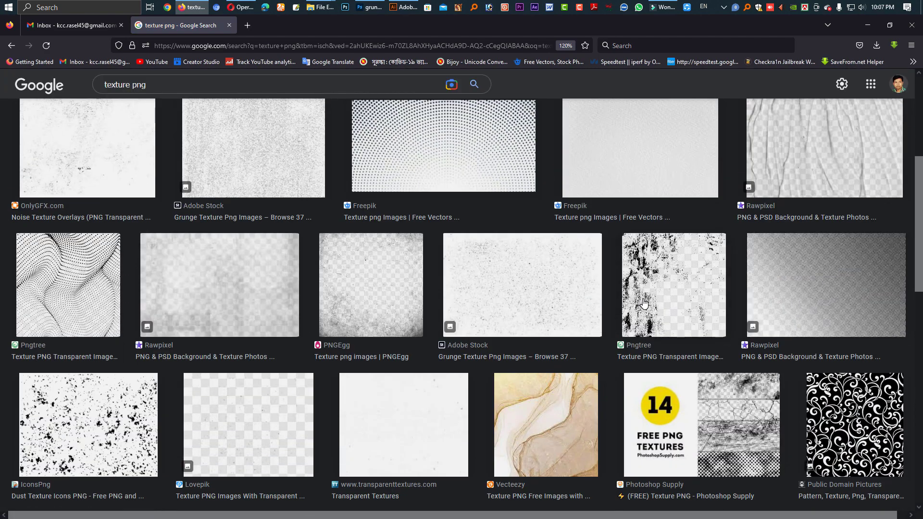
left_click(644, 303)
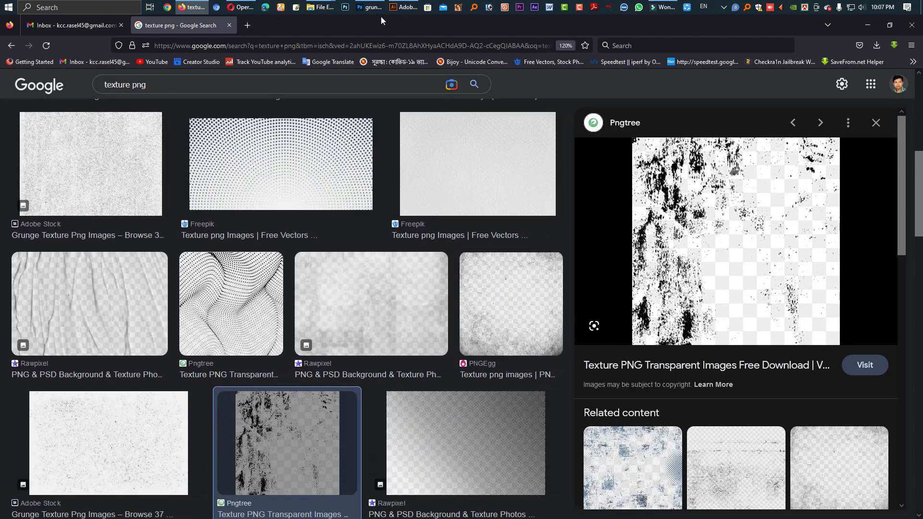
left_click(373, 7)
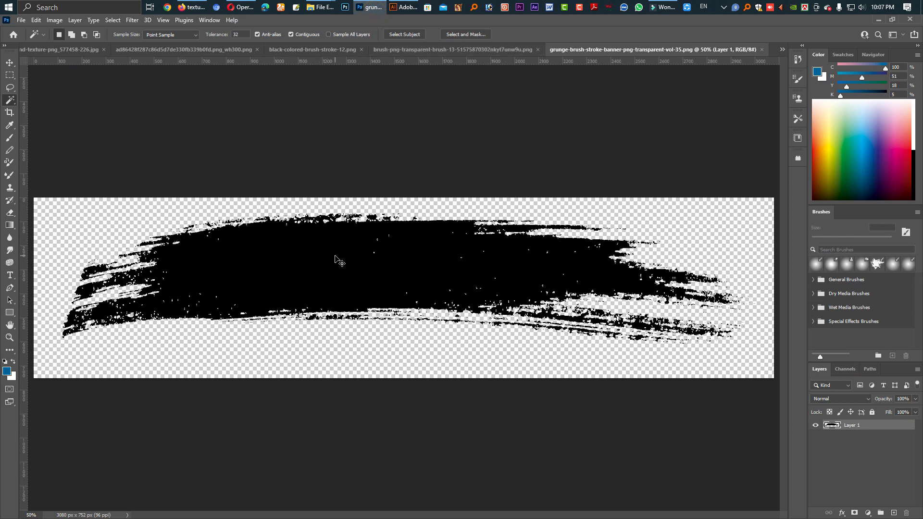
Create a new document 7 × 7 inches at 300 ppi, measured in inches.
key("ctrl+n")
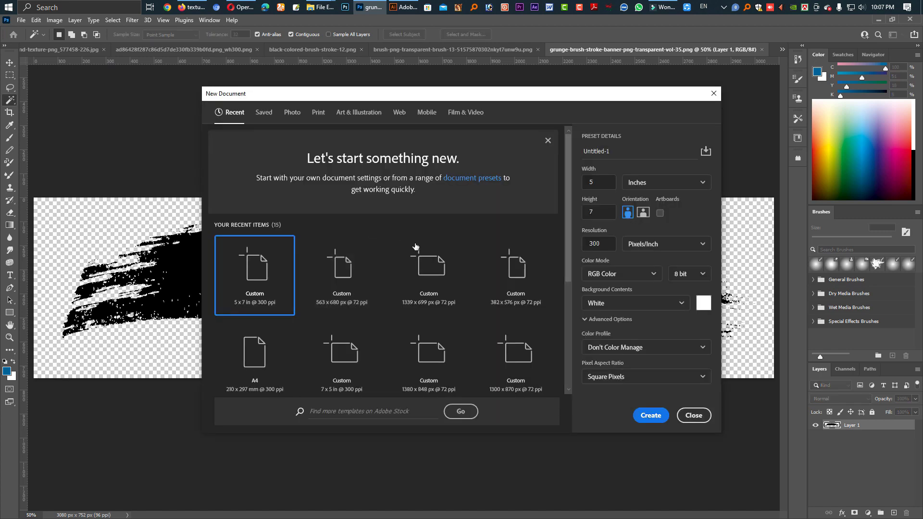
left_click(646, 189)
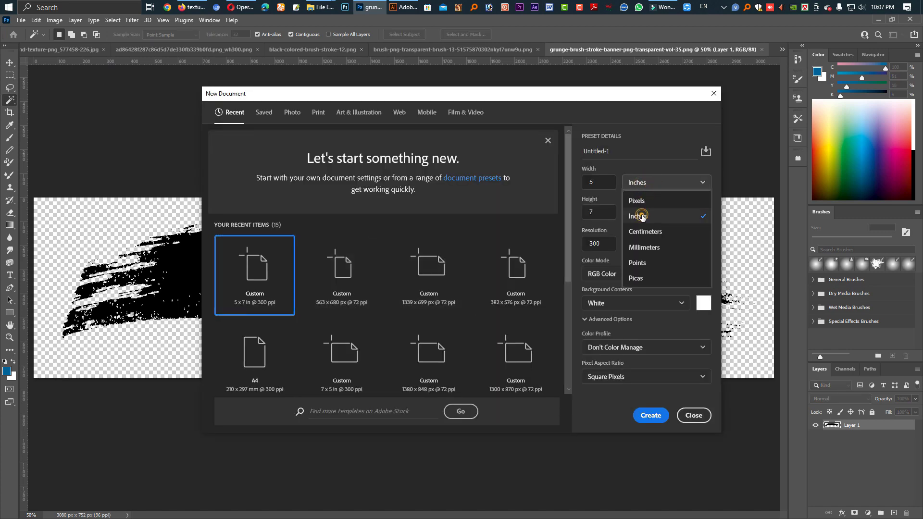
left_click(640, 214)
left_click(595, 181)
type("7")
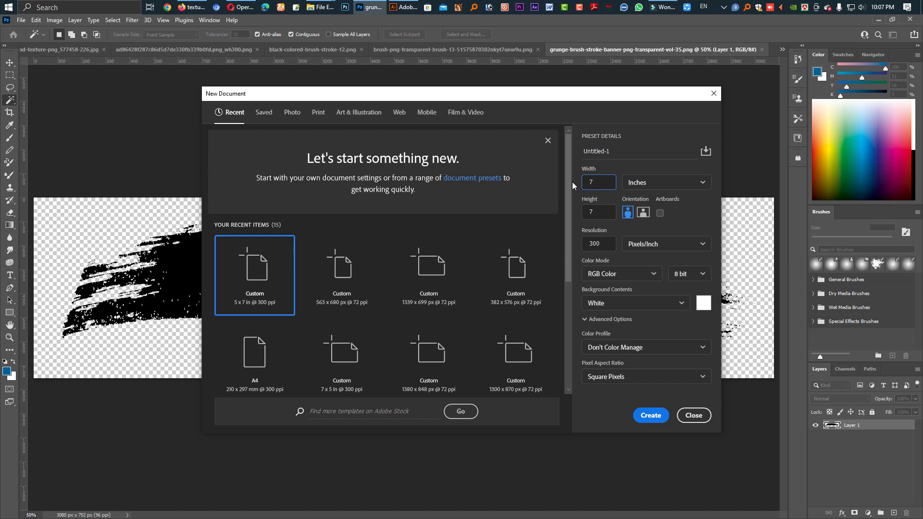
key("Tab")
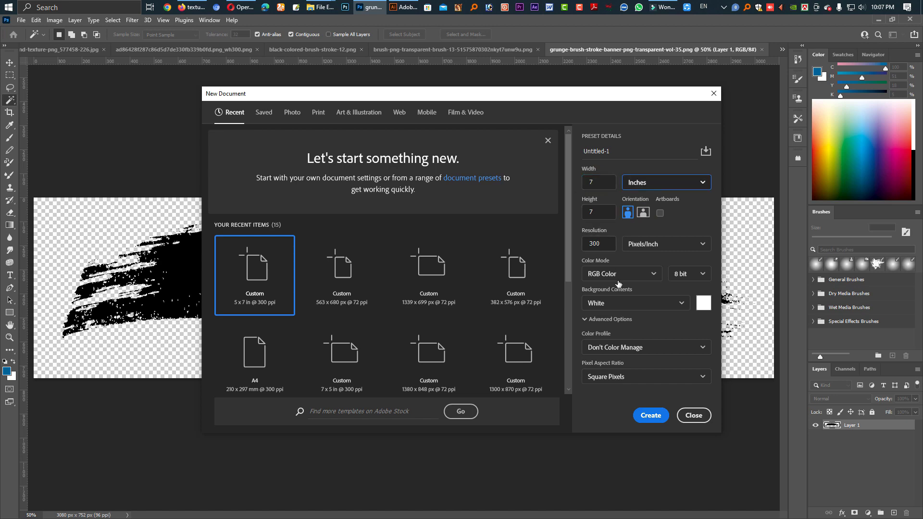
left_click(651, 415)
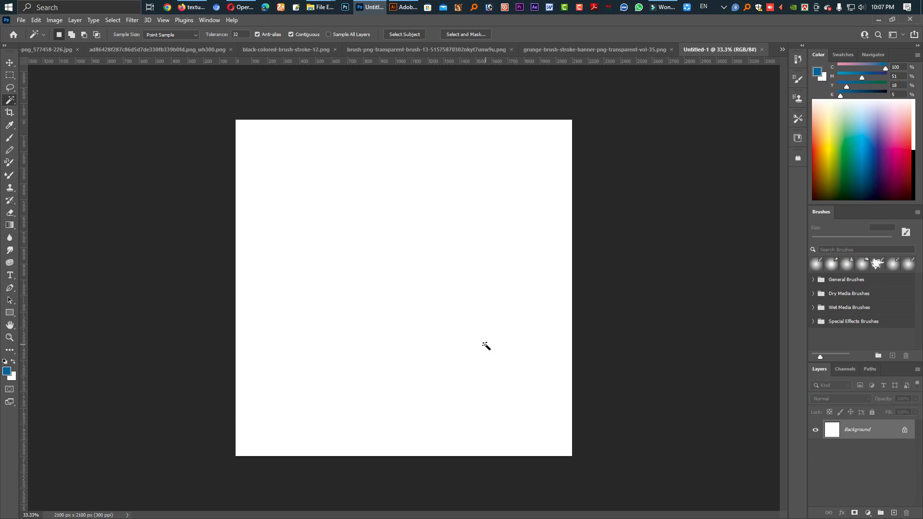
Pick the Move tool and cycle through the open tabs to the wide black brush-stroke document.
left_click(12, 64)
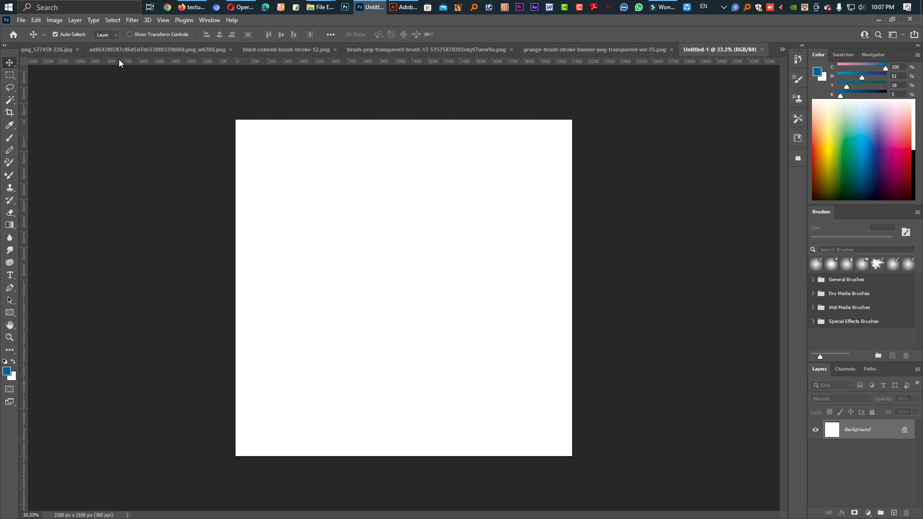
left_click(566, 49)
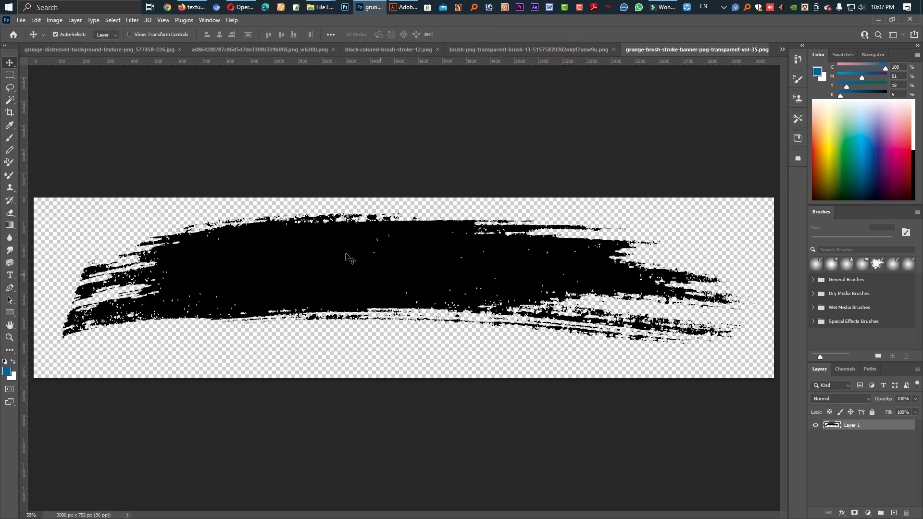
left_click(473, 49)
left_click(375, 50)
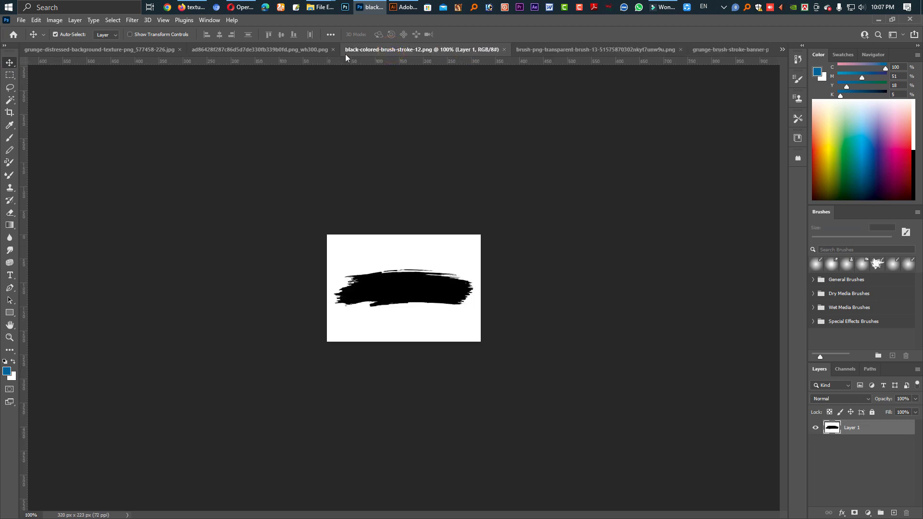
left_click(318, 49)
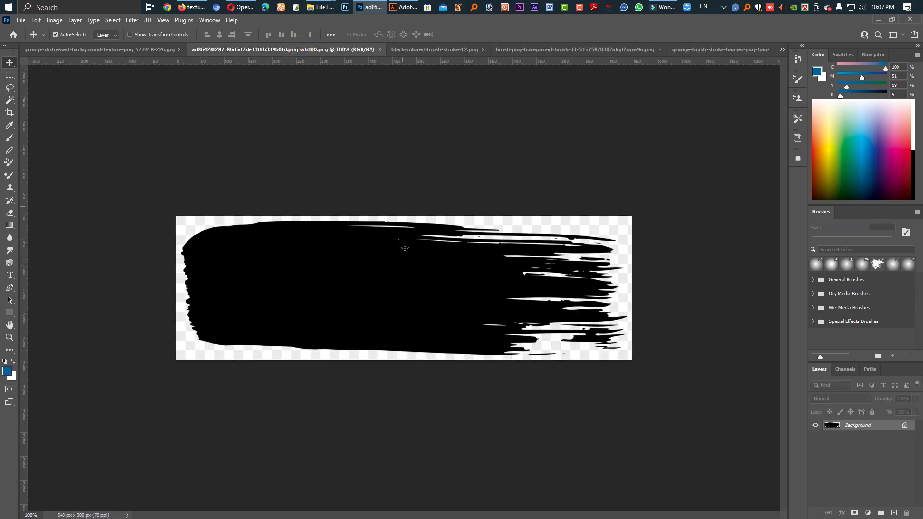
left_click(382, 271)
left_click(497, 303)
Try moving the brush stroke, dismissing the locked Background layer warnings.
left_click(109, 21)
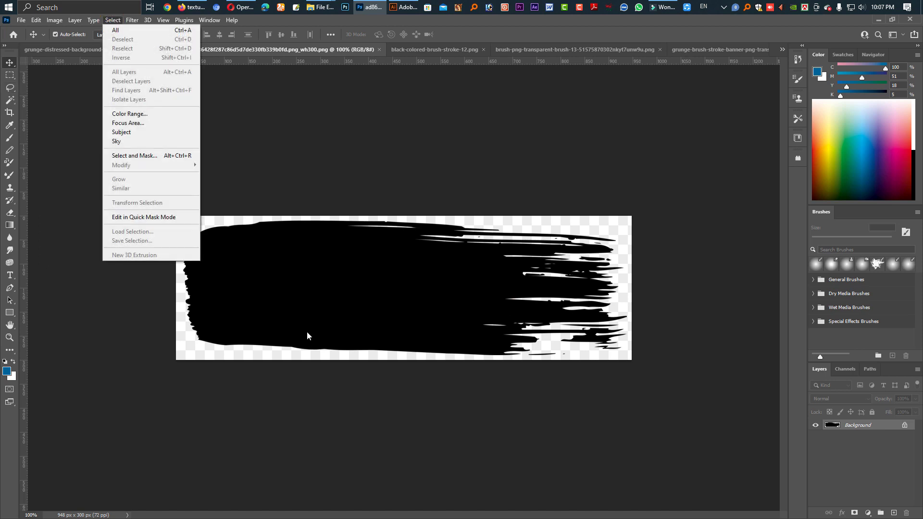
left_click(303, 303)
left_click_drag(330, 303, 433, 299)
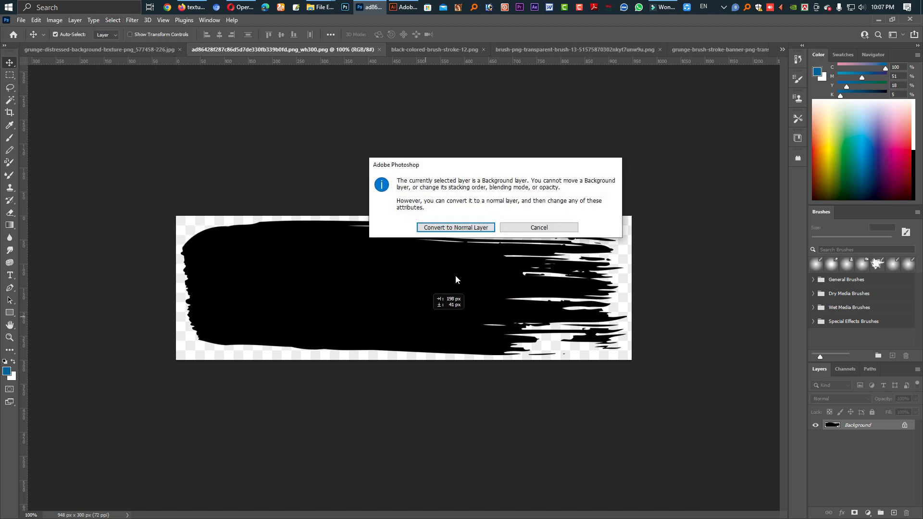
key("Escape")
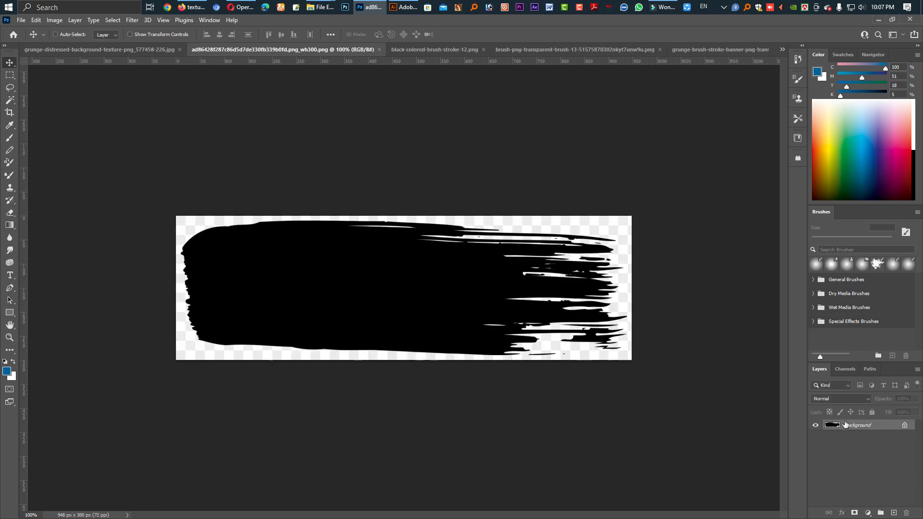
key("ctrl")
left_click_drag(363, 293, 408, 289)
key("Escape")
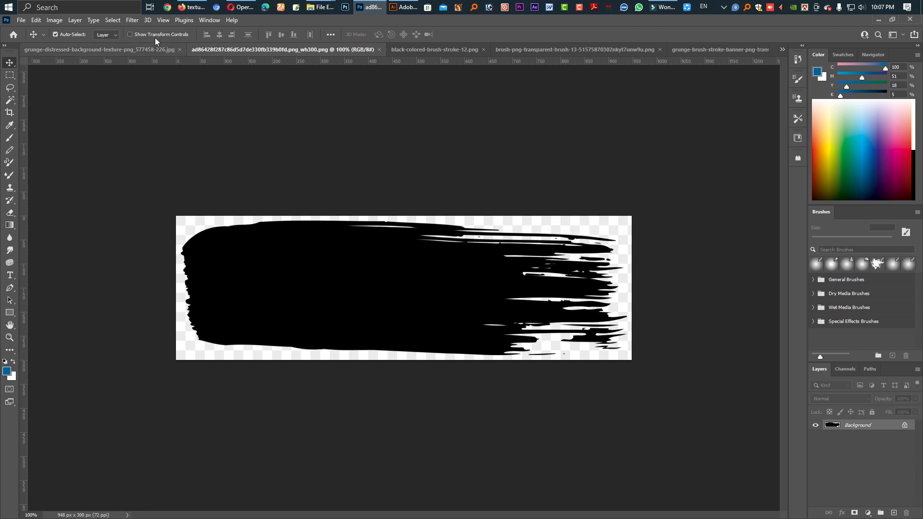
left_click(109, 19)
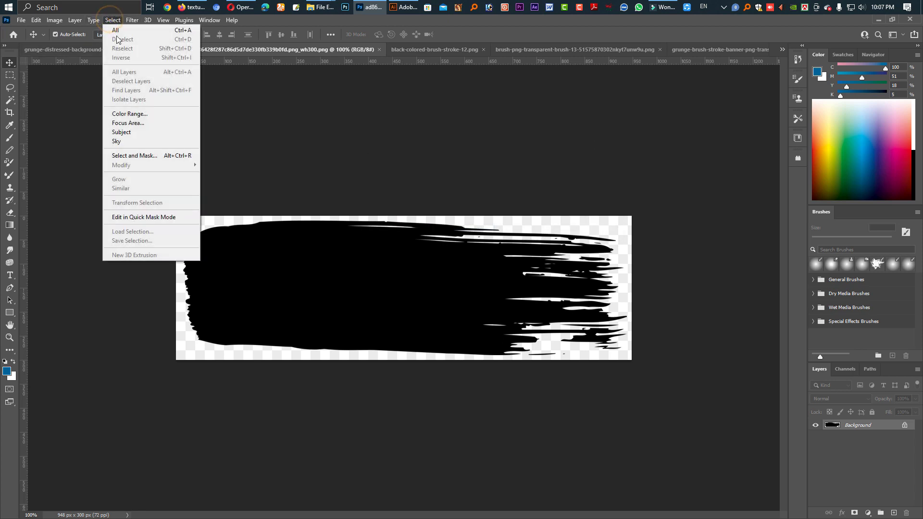
Select the wide black stroke with Color Range, fill it white, and close the document.
left_click(138, 116)
left_click(309, 269)
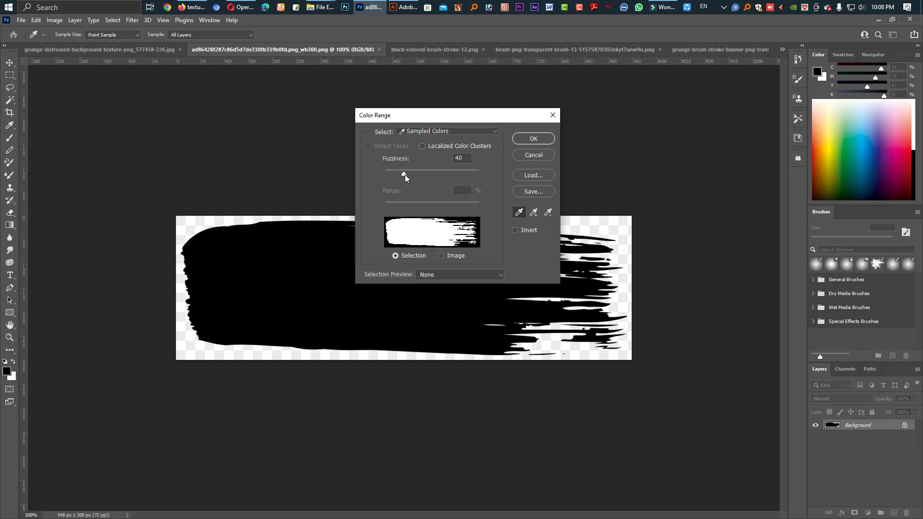
mouse_move(385, 172)
left_mouse_down()
mouse_move(459, 179)
mouse_move(429, 180)
left_mouse_up()
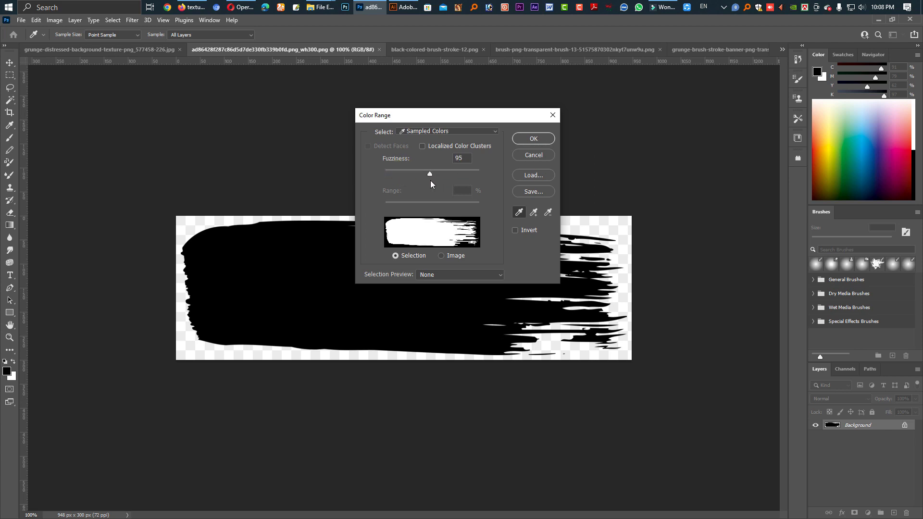
left_click(533, 140)
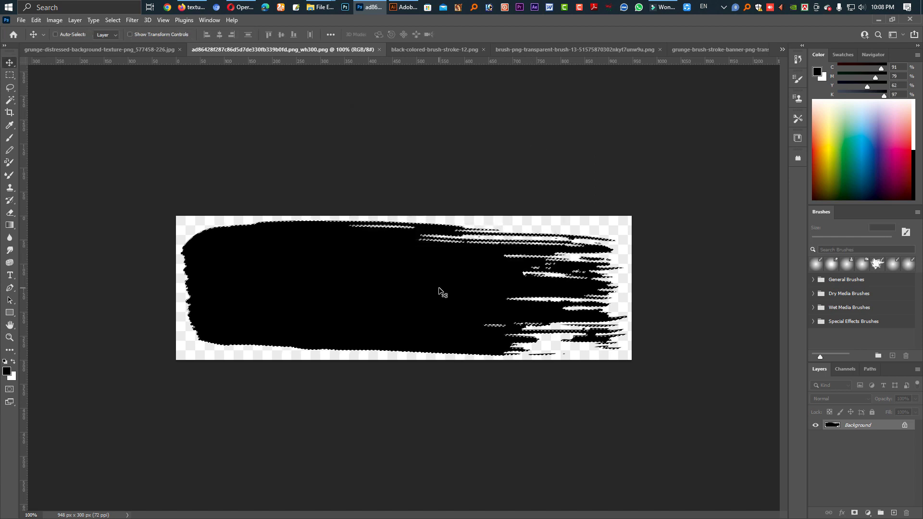
key("ctrl+BackSpace")
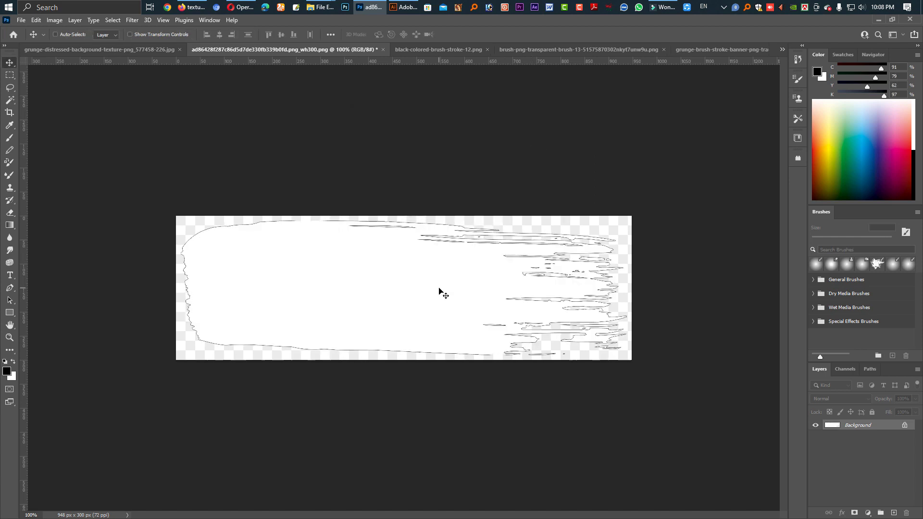
key("ctrl+w")
Copy the black brush stroke and the grunge banner into Untitled-1 as layers, closing the banner.
left_click(455, 210)
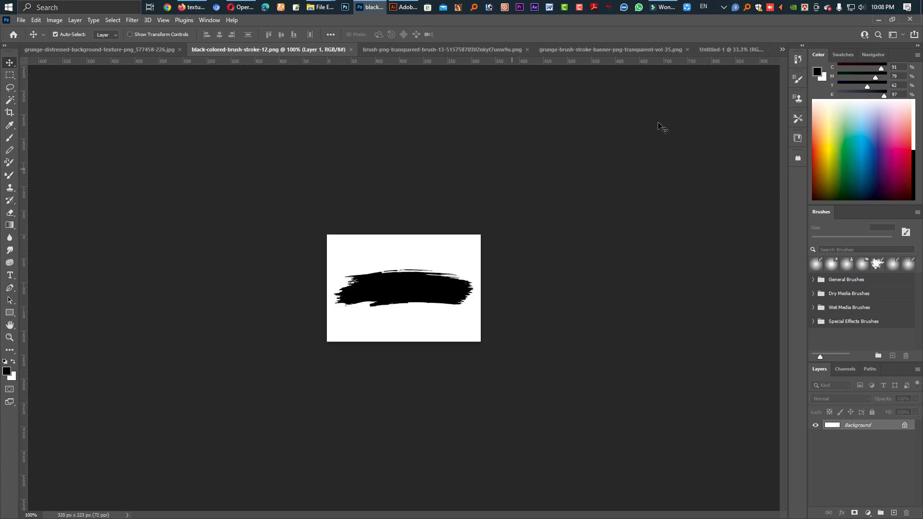
mouse_move(717, 63)
left_mouse_down()
mouse_move(448, 279)
mouse_move(495, 262)
mouse_move(672, 47)
left_mouse_up()
left_click(592, 49)
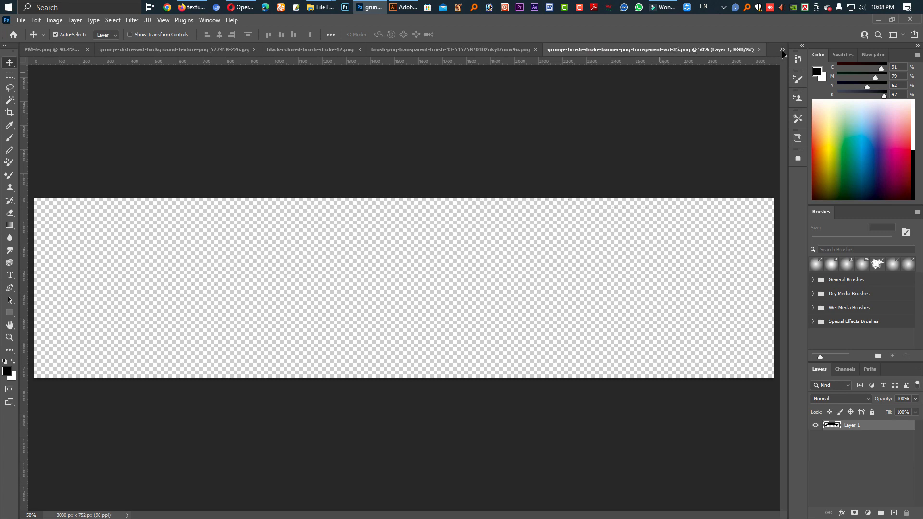
left_click_drag(782, 53, 783, 53)
left_click_drag(420, 222, 420, 223)
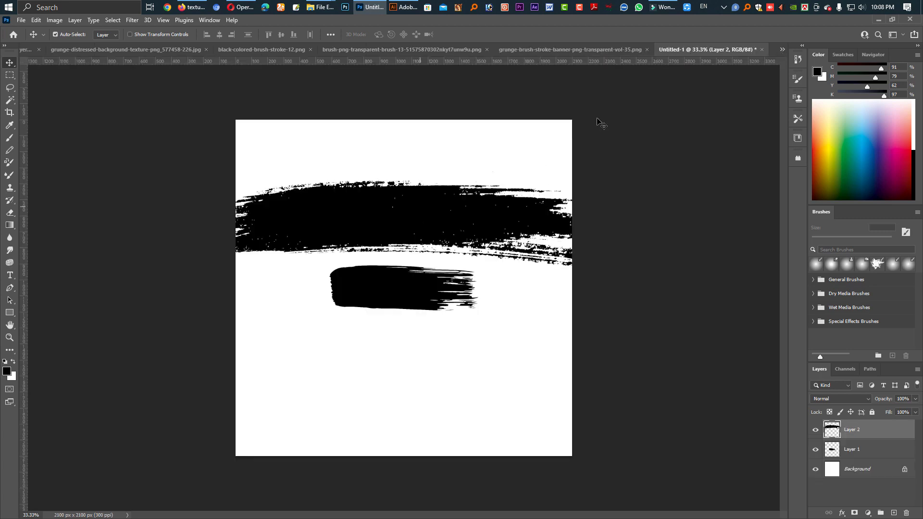
left_click(624, 49)
key("ctrl+w")
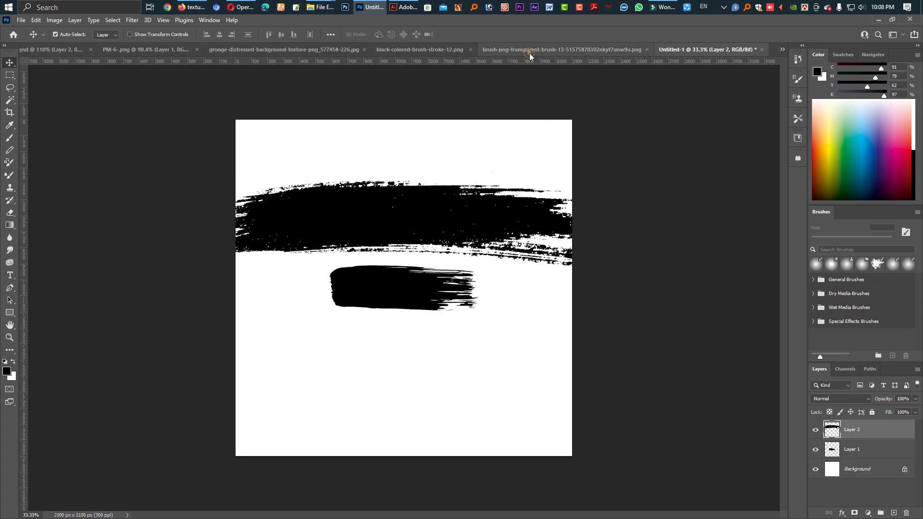
Bring the diagonal brush stroke into Untitled-1 as Layer 3 and close its file unsaved.
left_click(529, 50)
key("ctrl+a")
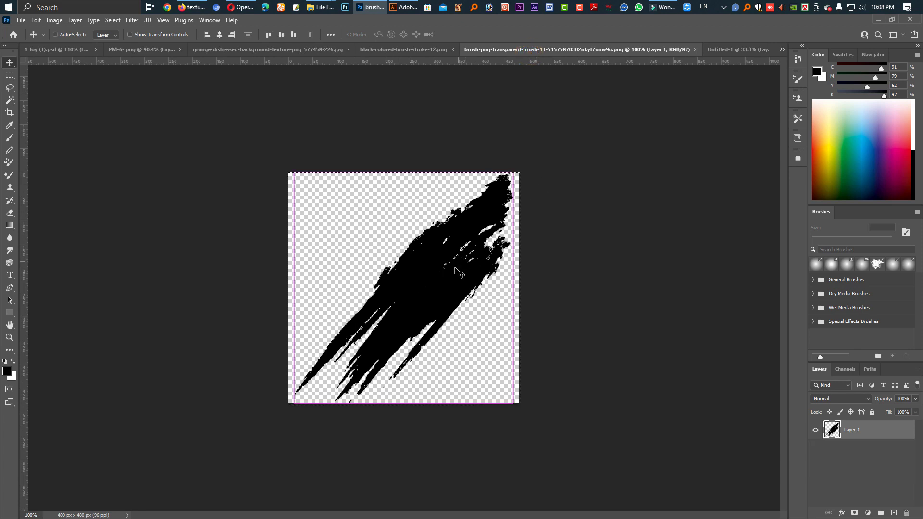
left_click_drag(445, 274, 454, 296)
key("ctrl+d")
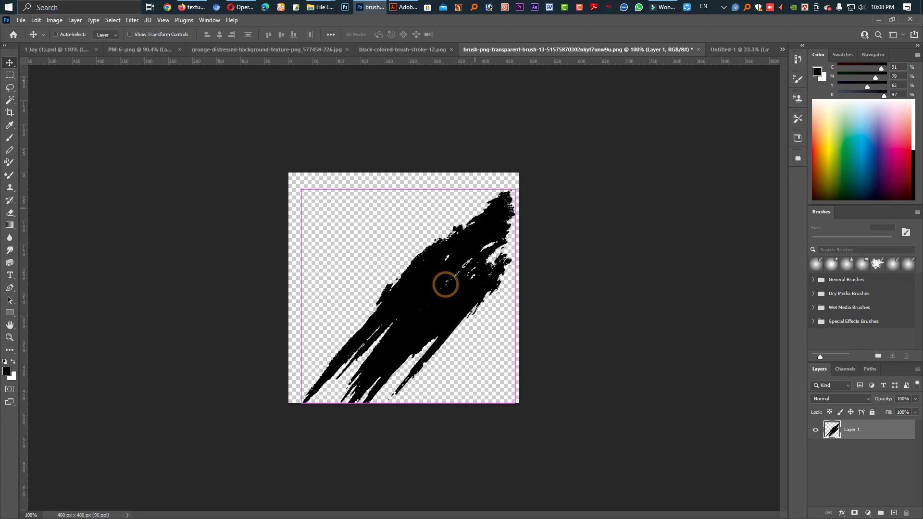
left_click_drag(446, 284, 723, 69)
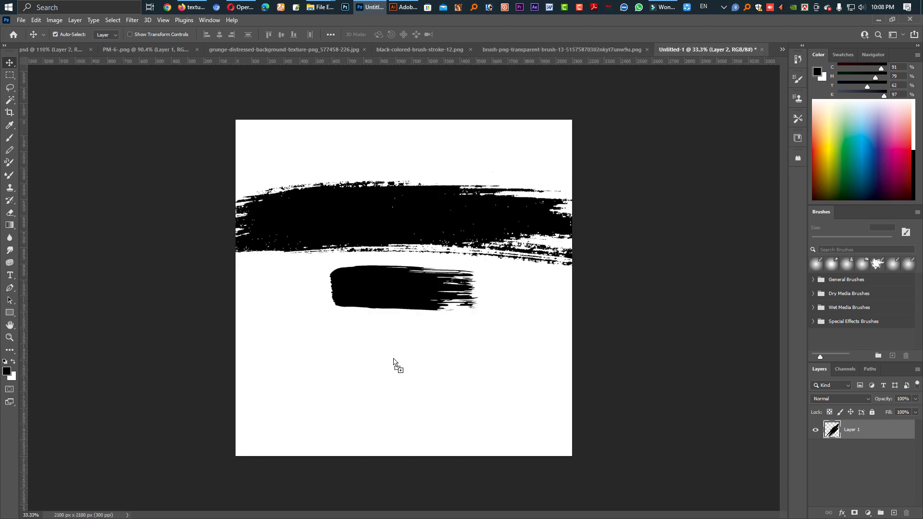
left_click_drag(394, 360, 393, 360)
left_click(560, 50)
key("ctrl+w")
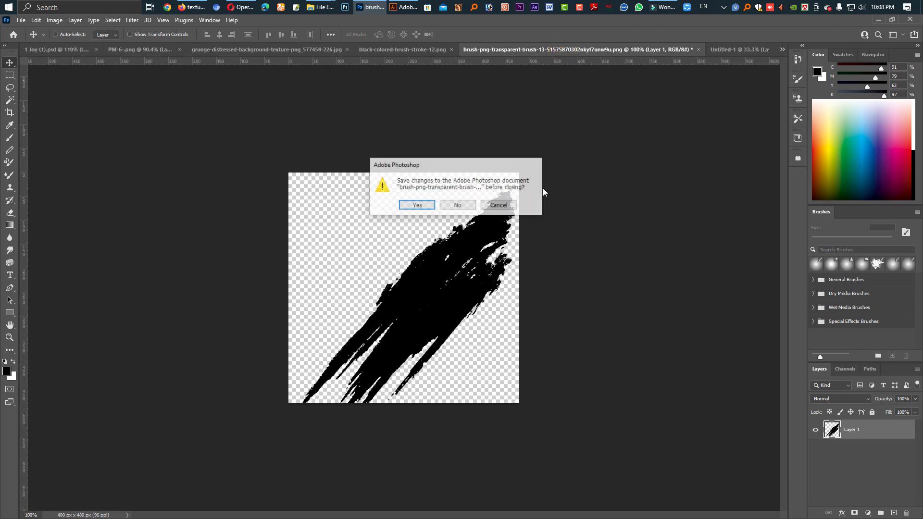
left_click(458, 204)
Select black-colored-brush-stroke-12's stroke by Color Range, cut it, close unsaved, and paste into Untitled-1.
left_click(548, 50)
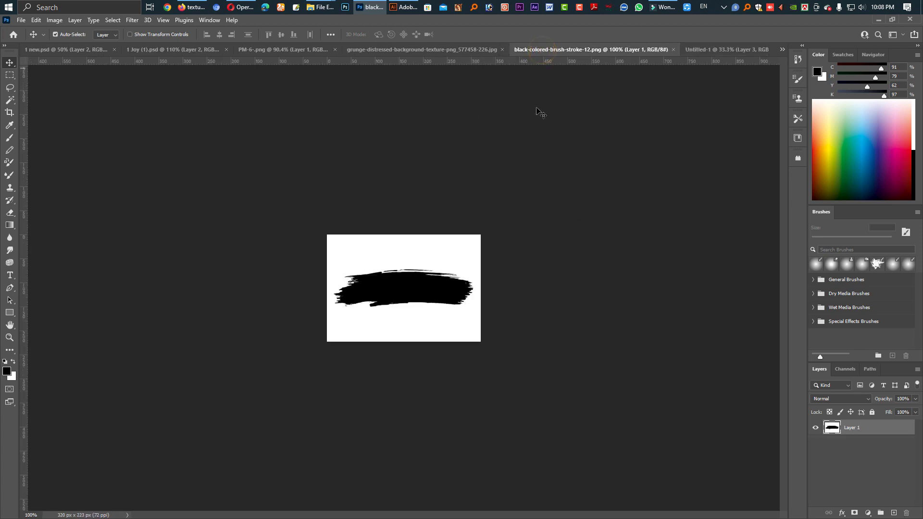
left_click(417, 287)
left_click(129, 20)
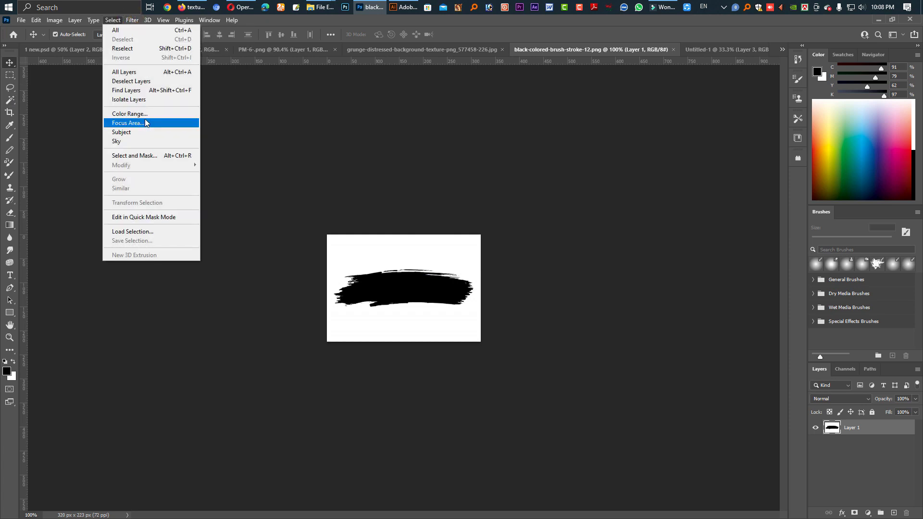
left_click(140, 114)
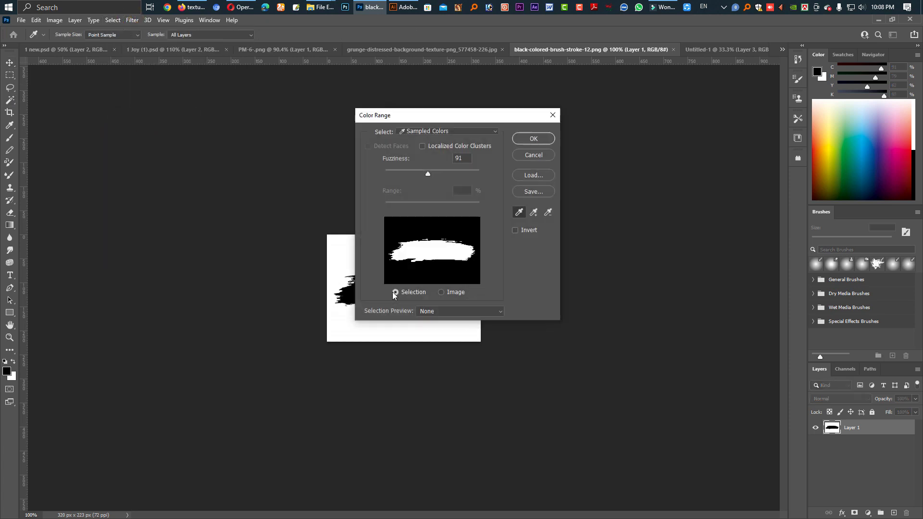
left_click(536, 138)
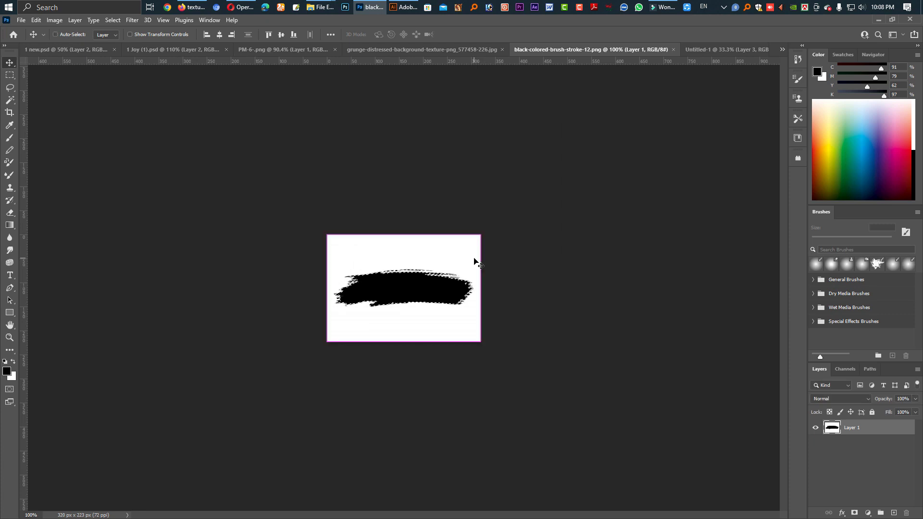
key("Delete")
key("ctrl+w")
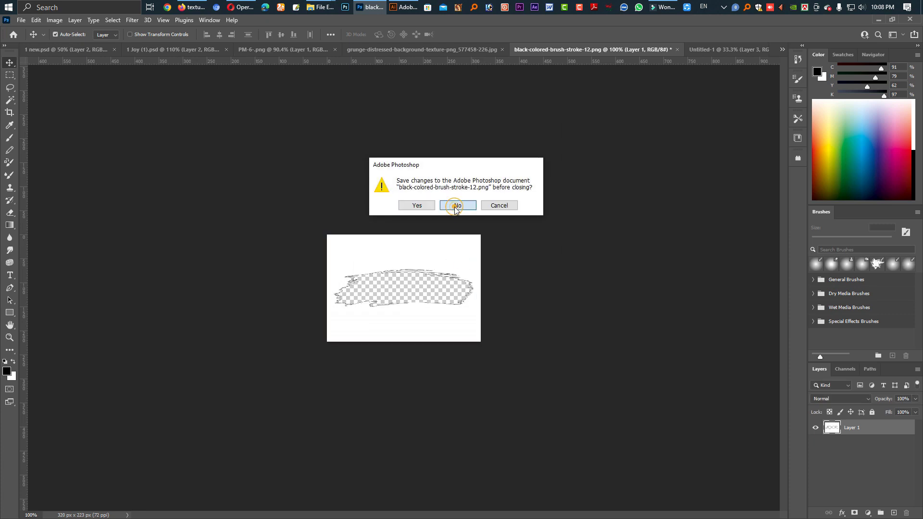
left_click(455, 205)
key("ctrl+shift+alt+n")
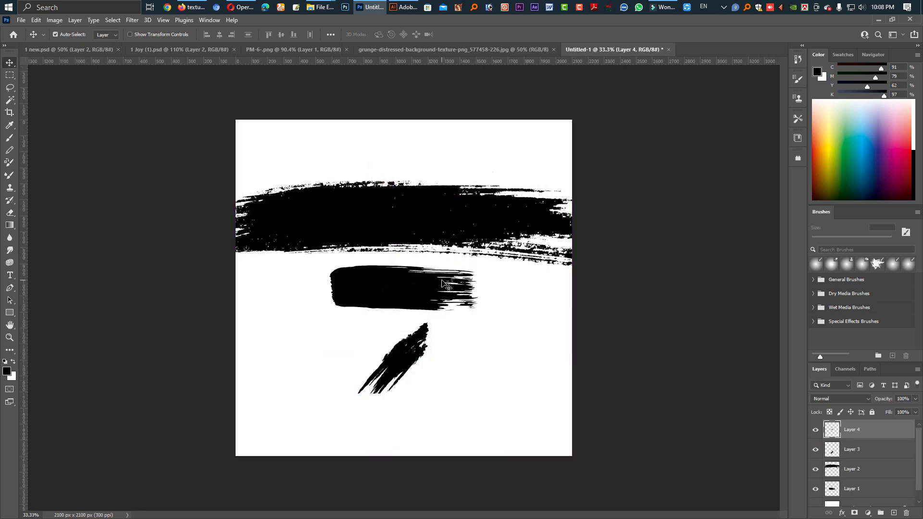
Enlarge the pasted stroke, move the black blob to the bottom and raise the banner stroke.
key("ctrl+t")
mouse_move(404, 294)
left_mouse_down()
mouse_move(441, 392)
mouse_move(404, 370)
left_mouse_up()
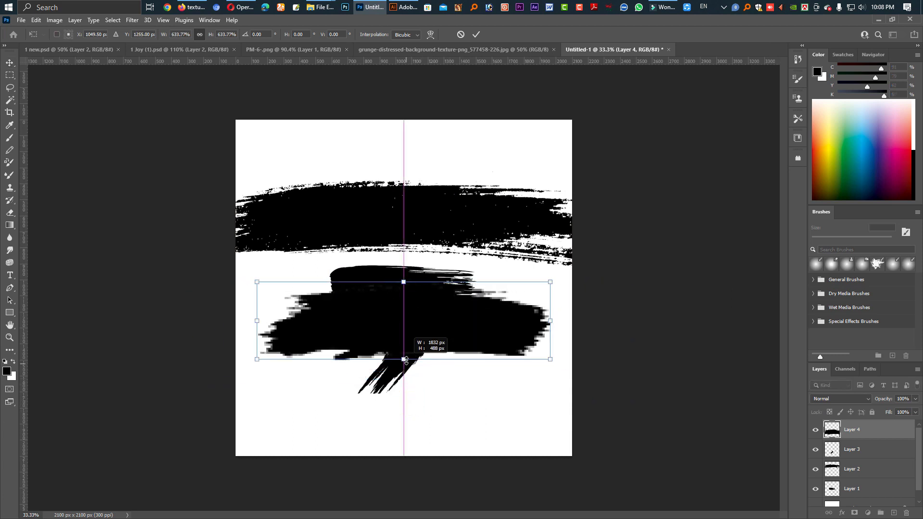
key("Return")
left_click_drag(457, 345, 449, 436)
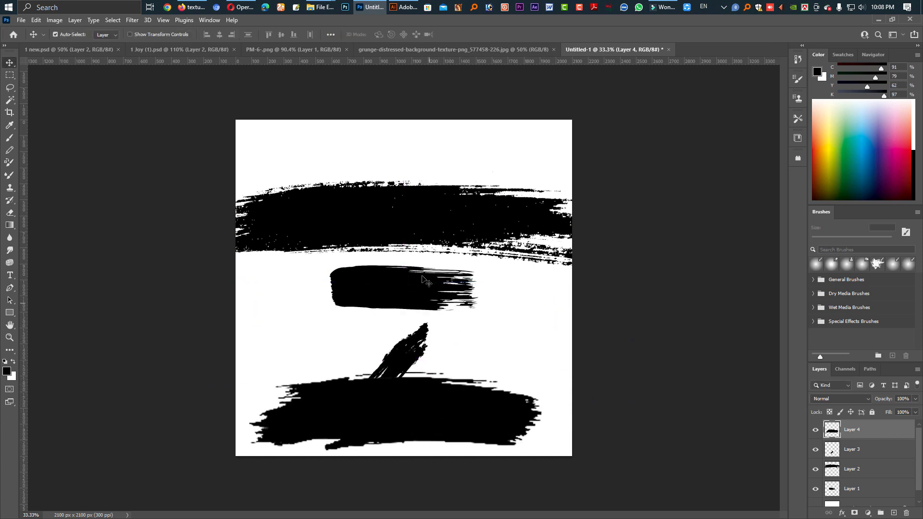
left_click_drag(420, 219, 418, 173)
Rotate the middle stroke nearly upright, enlarge it to about 126% and move it up-left.
left_click(382, 292)
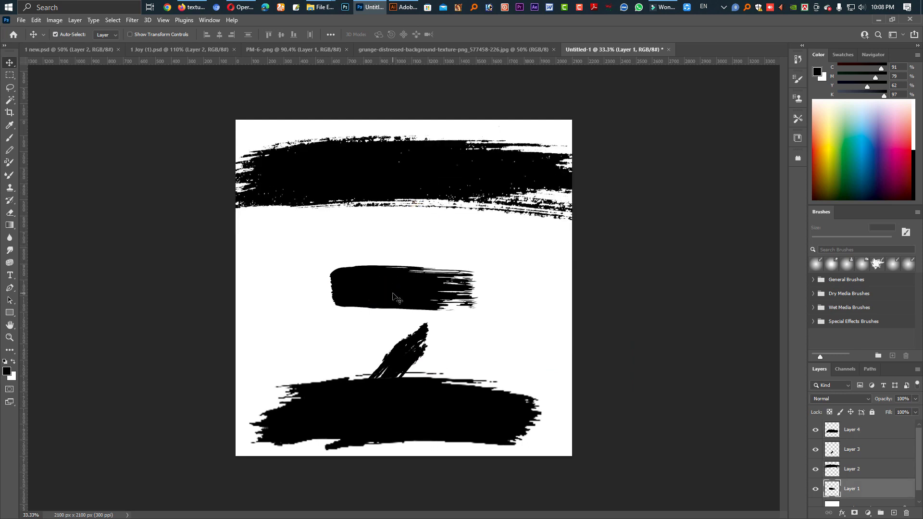
key("ctrl+t")
left_click_drag(495, 309, 459, 202)
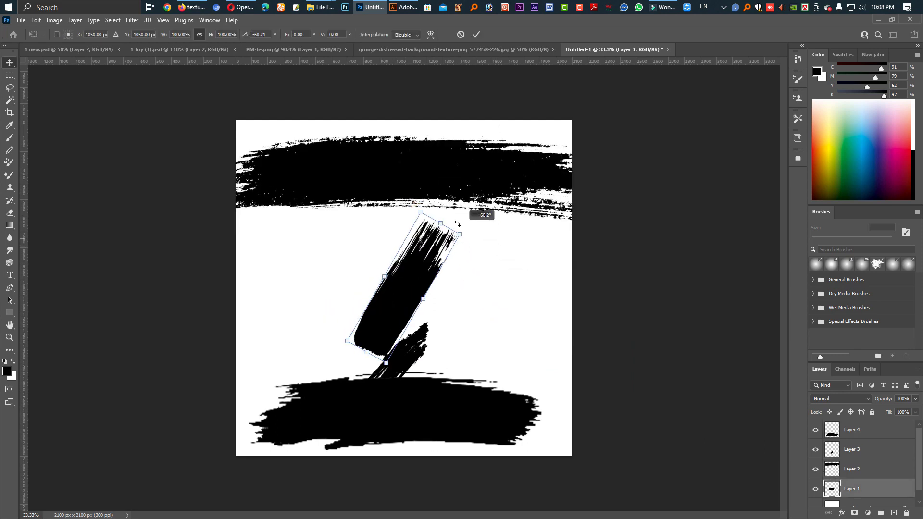
left_click_drag(408, 305, 346, 286)
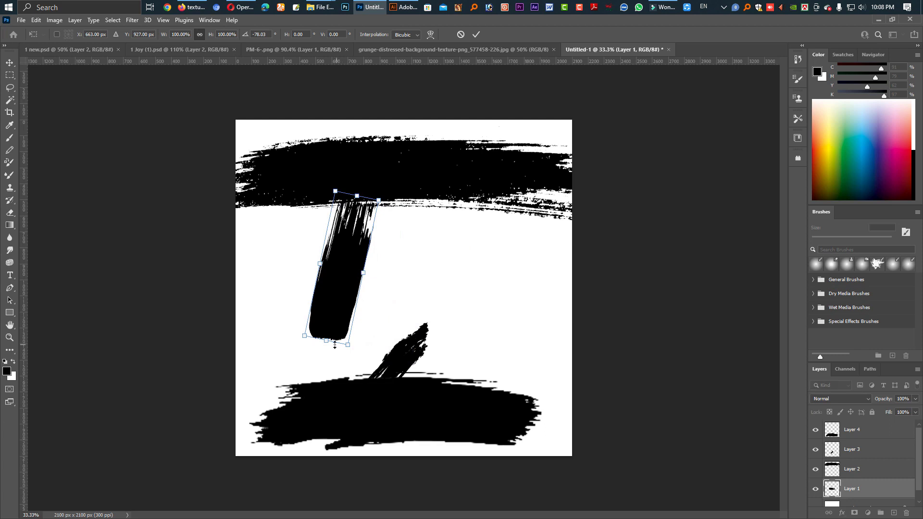
left_click_drag(325, 342, 318, 380)
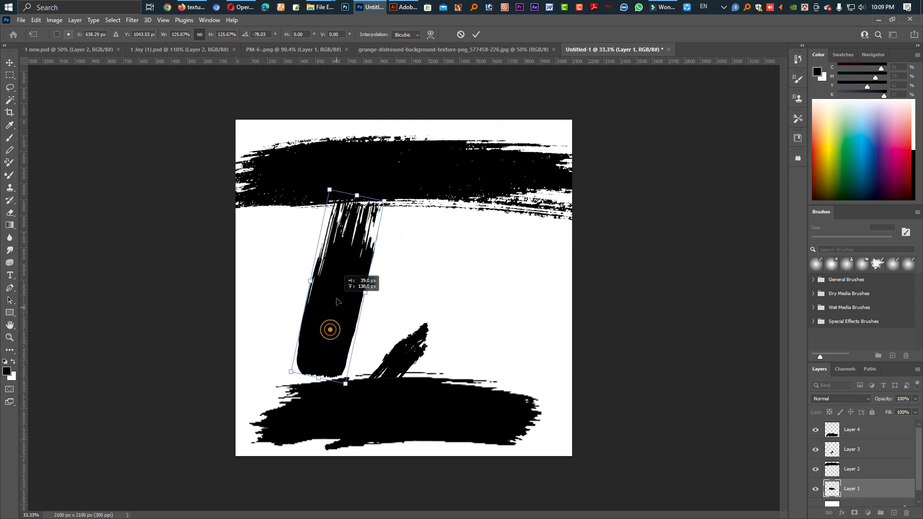
left_click_drag(330, 330, 336, 301)
key("Return")
Shrink the banner stroke to about 43%, rotate it near vertical and align it over the upright stroke.
left_click_drag(406, 180, 456, 277)
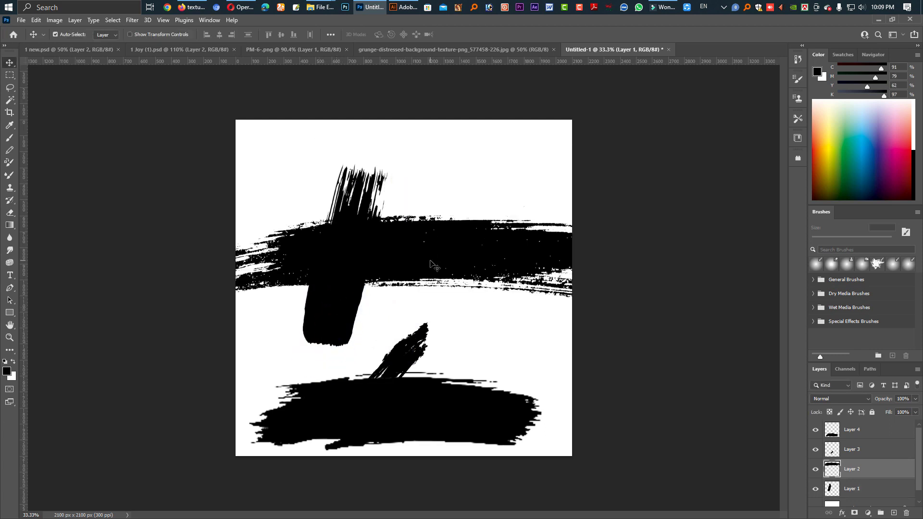
key("ctrl+t")
left_click_drag(686, 255, 502, 254)
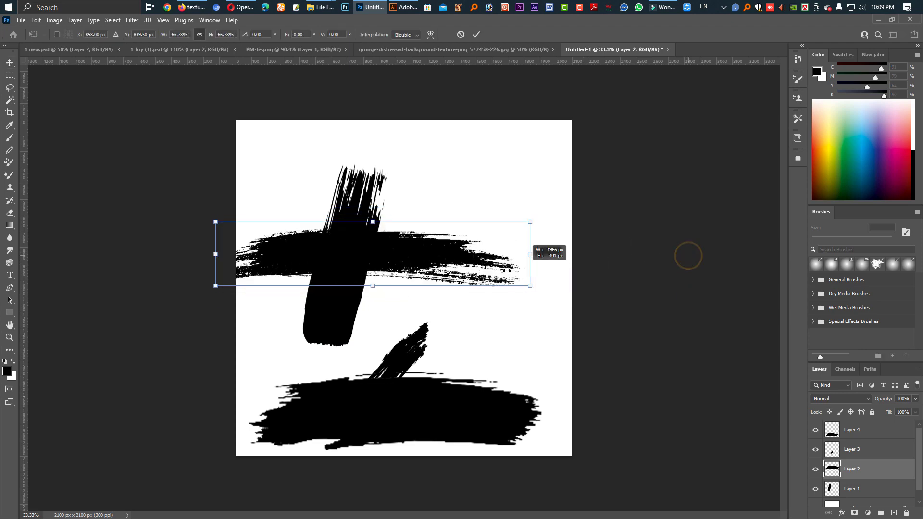
left_click_drag(499, 310, 398, 132)
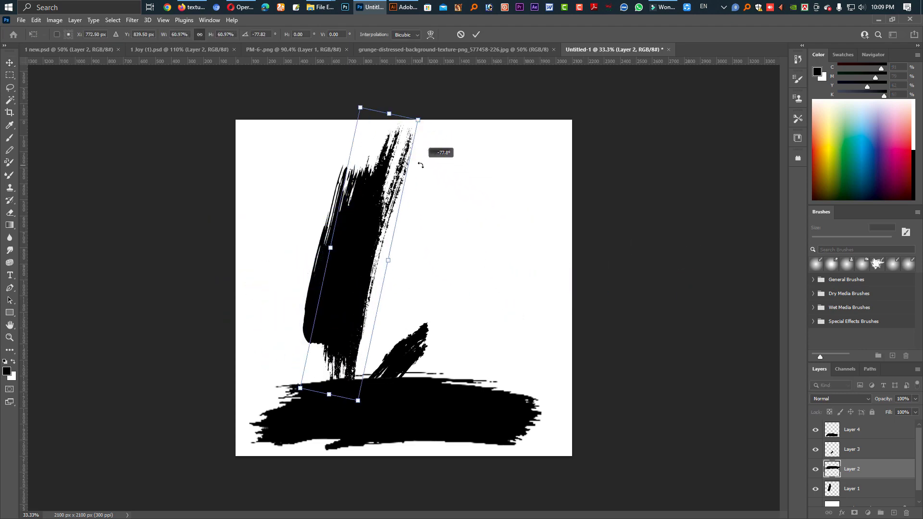
left_click_drag(384, 113, 369, 198)
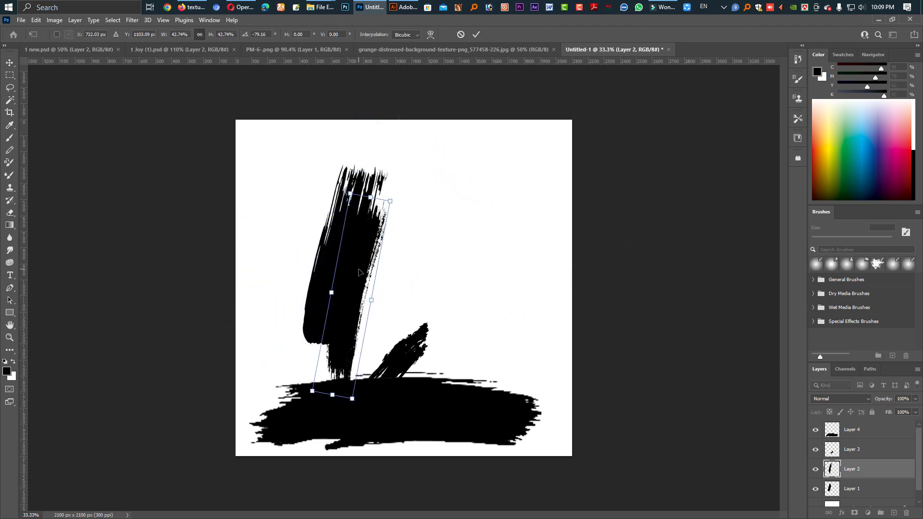
mouse_move(359, 273)
left_mouse_down()
mouse_move(334, 216)
mouse_move(337, 227)
mouse_move(344, 218)
left_mouse_up()
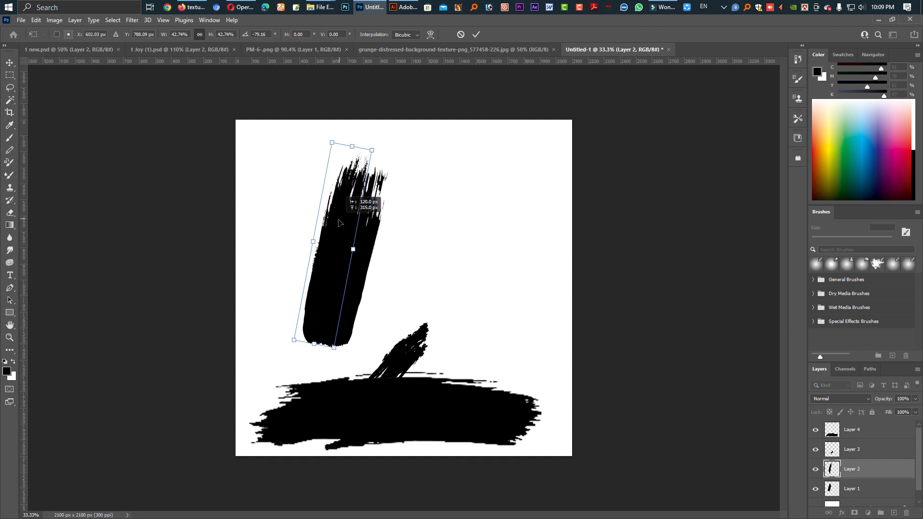
left_click_drag(344, 218, 361, 136)
key("Return")
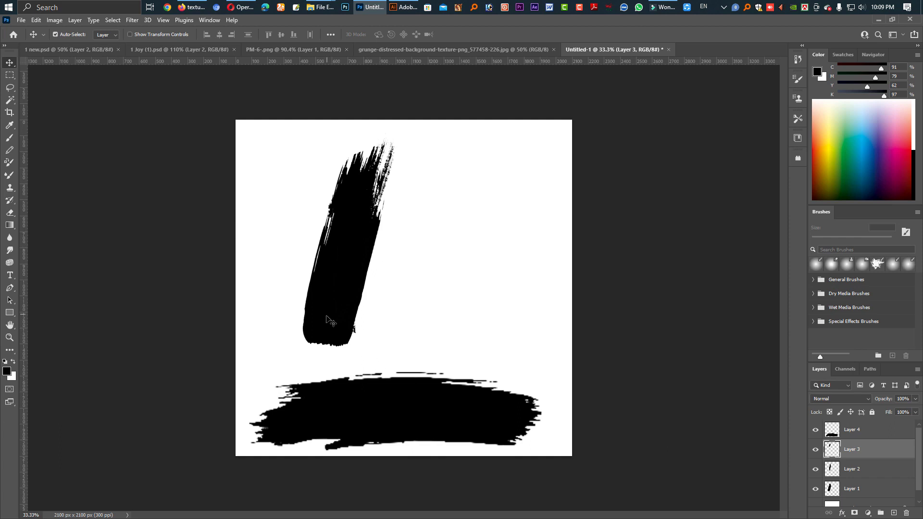
Lasso and delete the stray lower end of the upright stroke.
key("w")
left_click(322, 302)
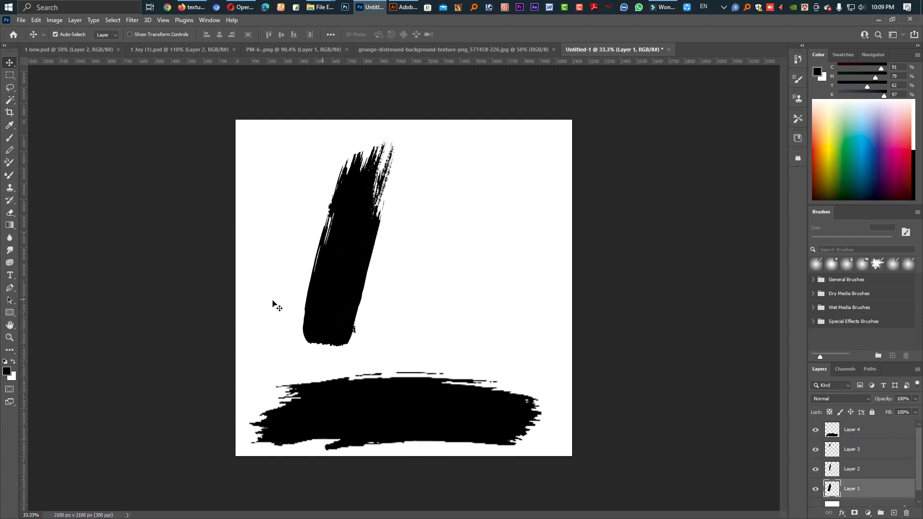
left_click(10, 87)
left_click_drag(307, 275, 239, 304)
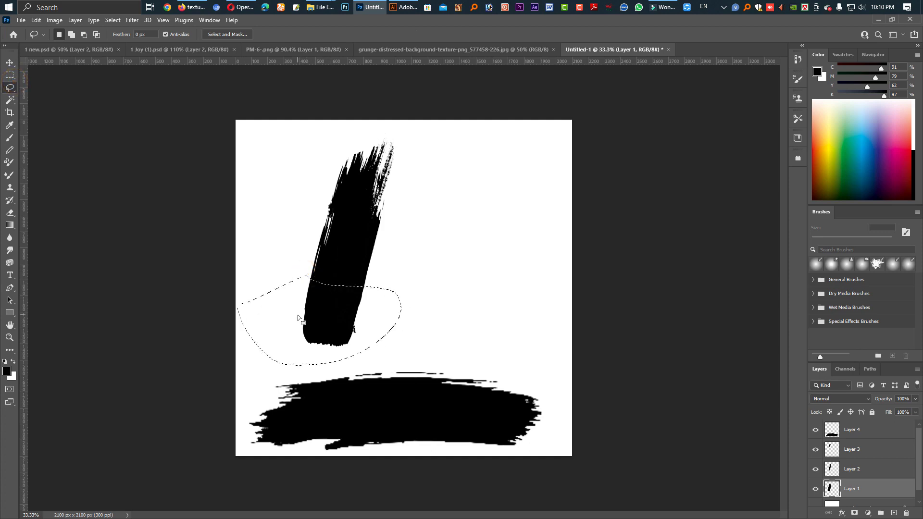
key("Delete")
key("ctrl+d")
Shrink the bottom blob to about 64% and rotate it upright onto the upper strokes.
key("v")
left_click(423, 396, "ctrl")
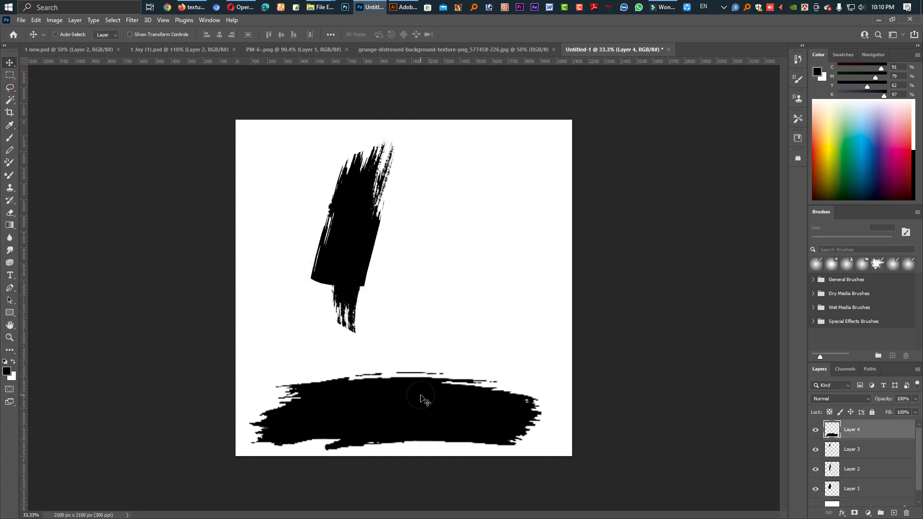
key("ctrl+t")
left_click_drag(395, 450, 396, 422)
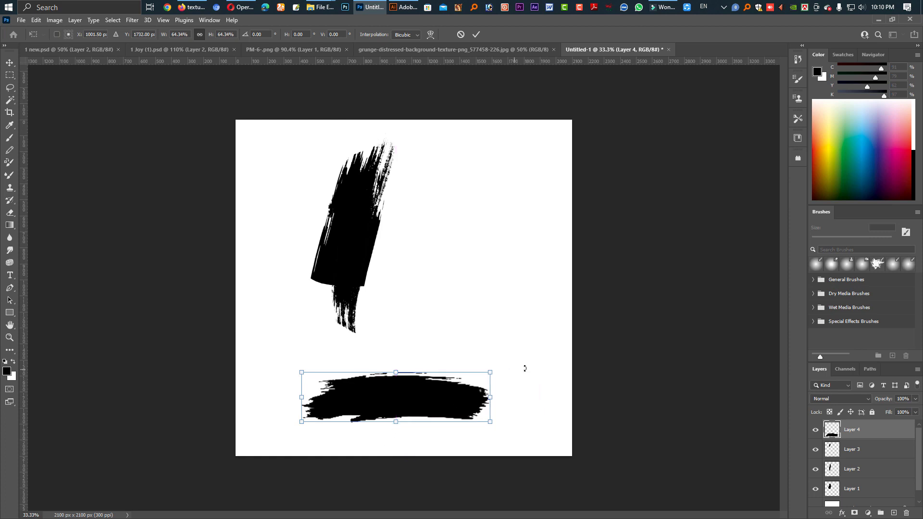
mouse_move(522, 423)
left_mouse_down()
mouse_move(409, 484)
mouse_move(342, 297)
left_mouse_up()
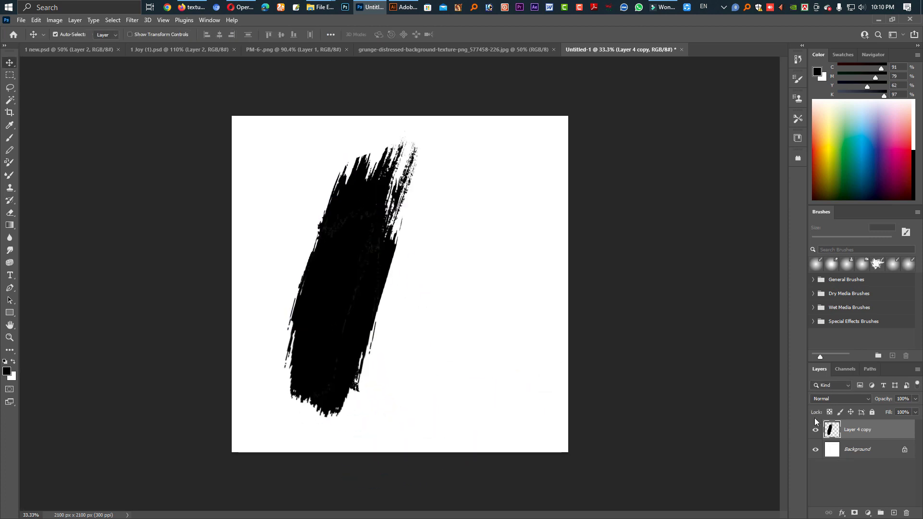
Load the merged Layer 4 copy stroke's outline as a selection.
left_click(833, 432, "ctrl")
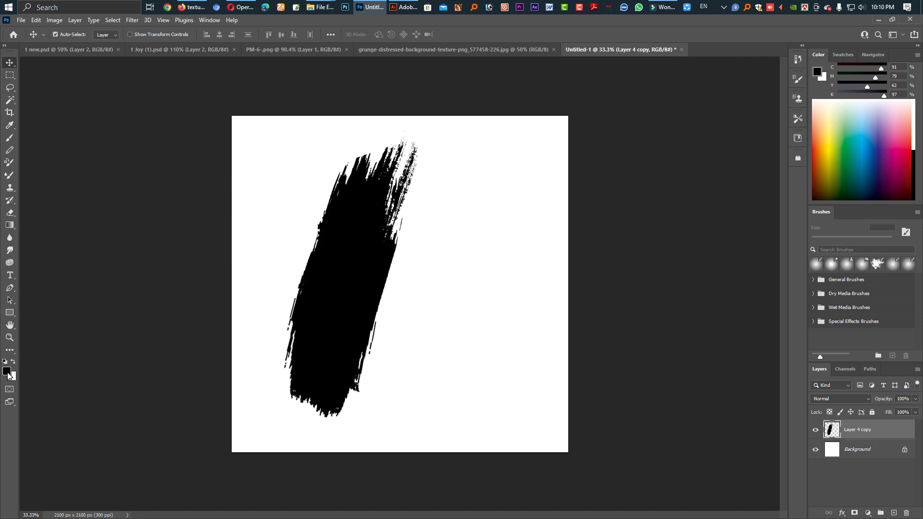
key("ctrl")
left_click(839, 435, "ctrl")
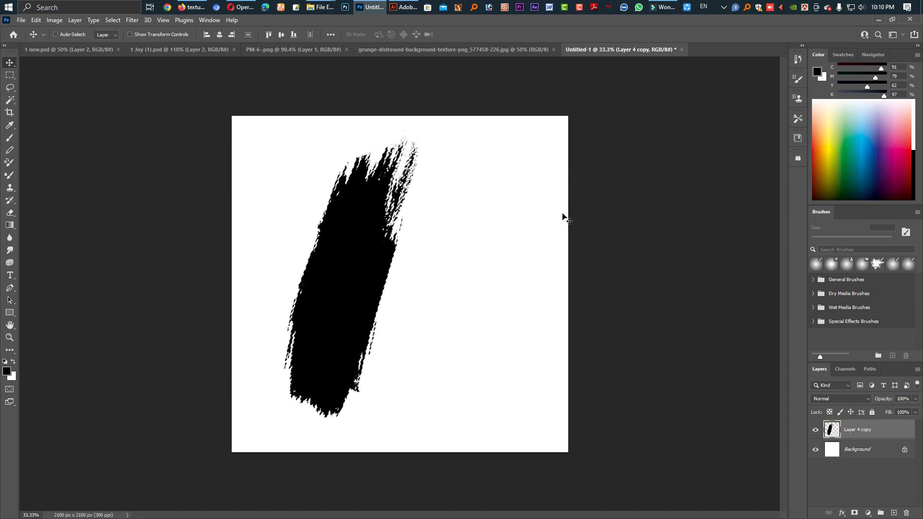
key("ctrl+d")
left_click(838, 435, "ctrl")
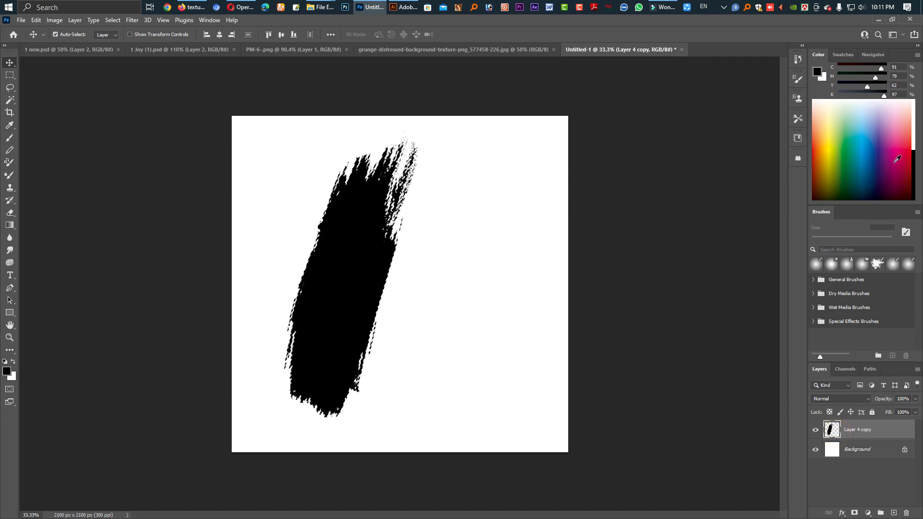
Fill the stroke with a dark green foreground colour at magenta 38 and black 28.
left_click(847, 160)
left_click(843, 55)
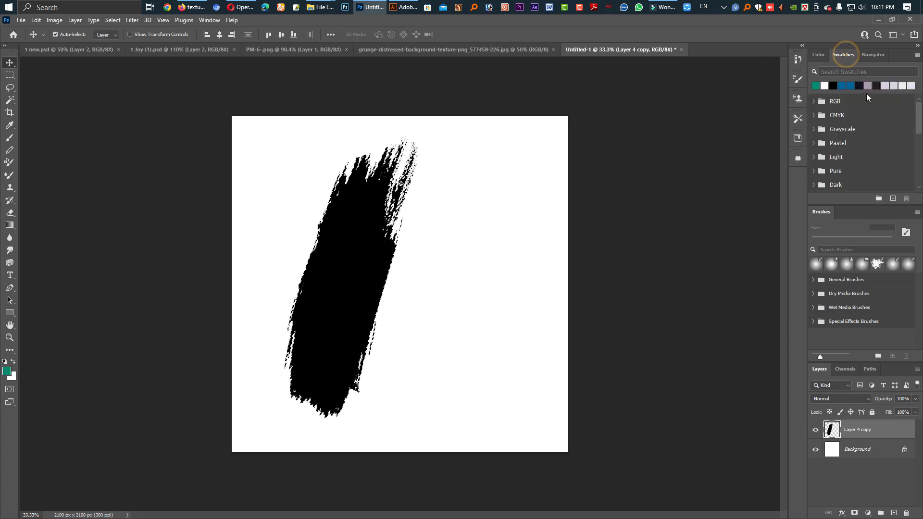
left_click(820, 54)
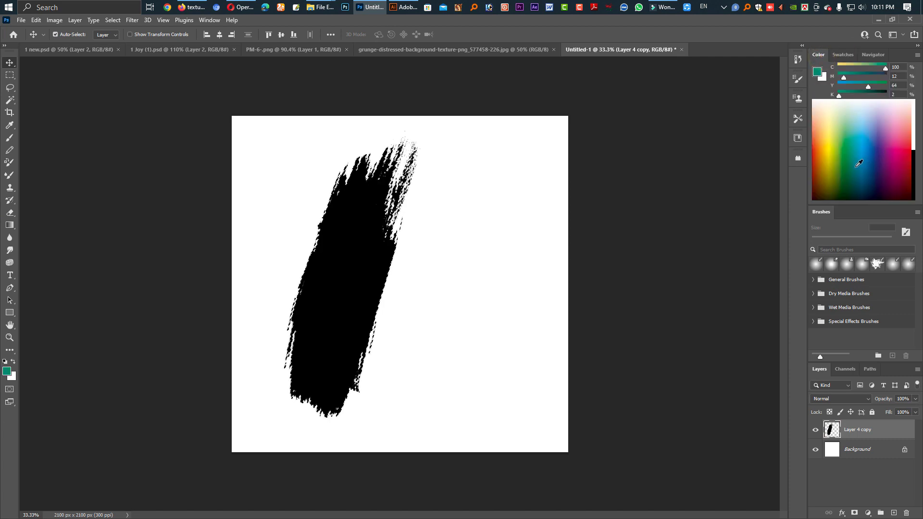
left_click(854, 166)
left_click(885, 86)
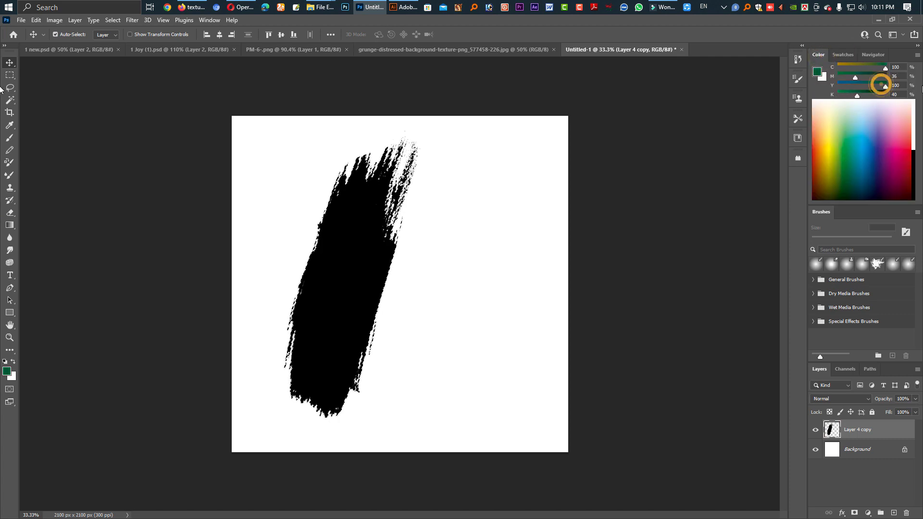
left_click(852, 77)
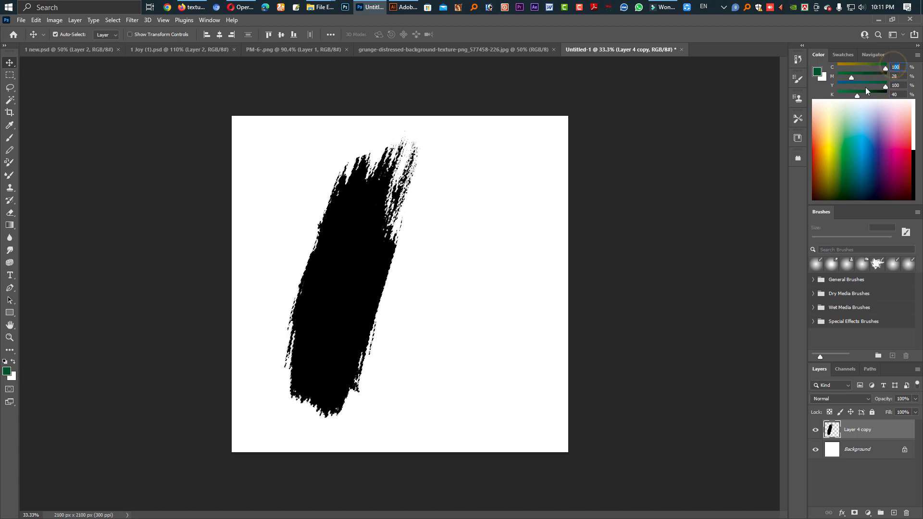
left_click(852, 94)
left_click_drag(853, 78, 856, 78)
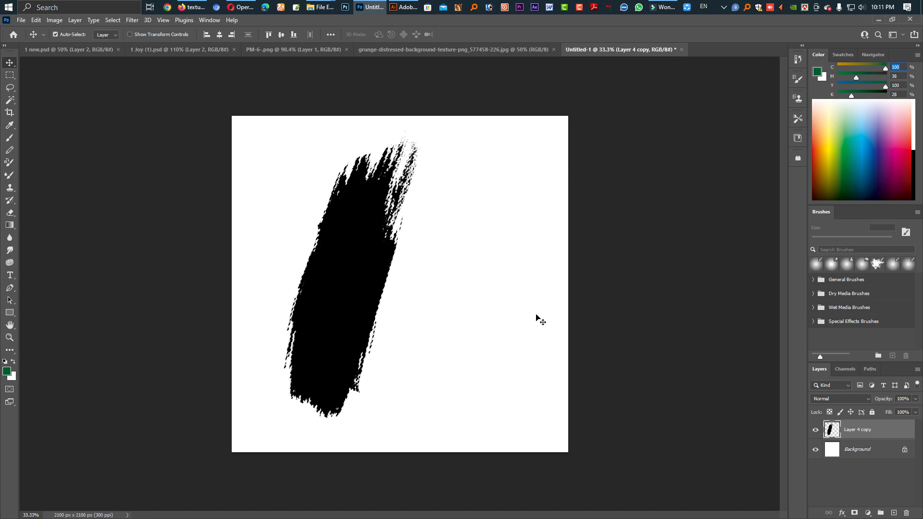
key("alt+shift+BackSpace")
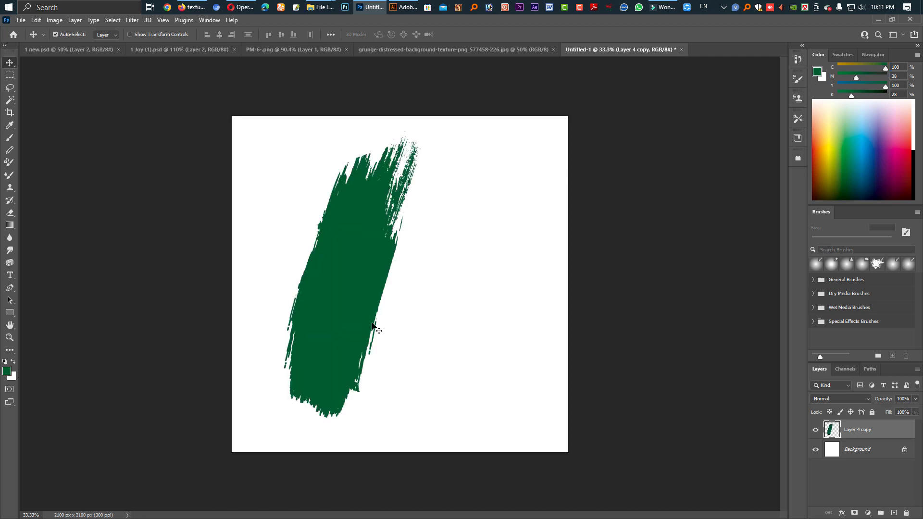
left_click(481, 49)
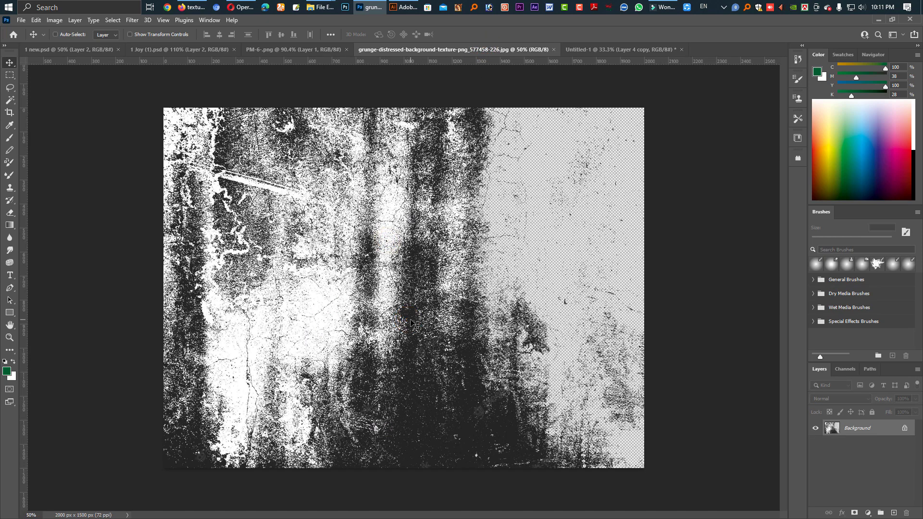
Brighten the whole grunge texture with Levels, close it unsaved, and paste it into the poster.
key("ctrl+a")
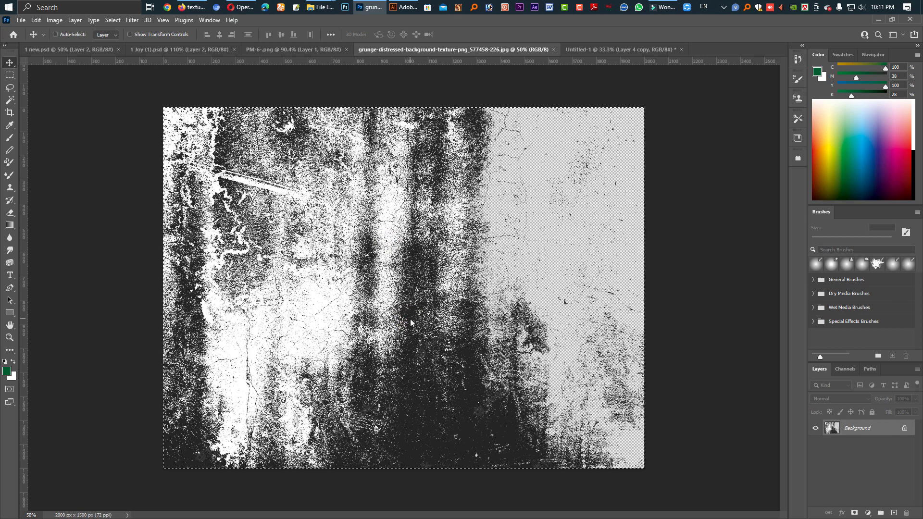
key("ctrl+l")
left_click_drag(716, 229, 686, 230)
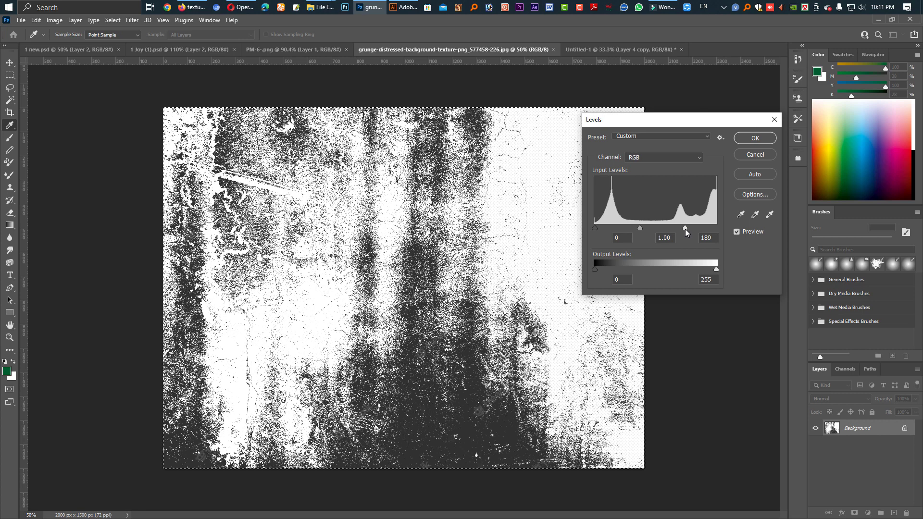
key("Return")
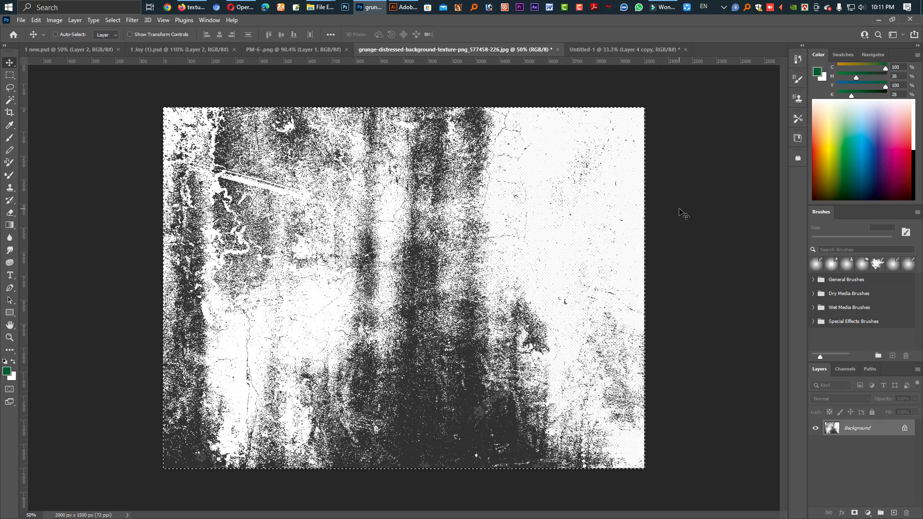
key("ctrl+w")
left_click(456, 205)
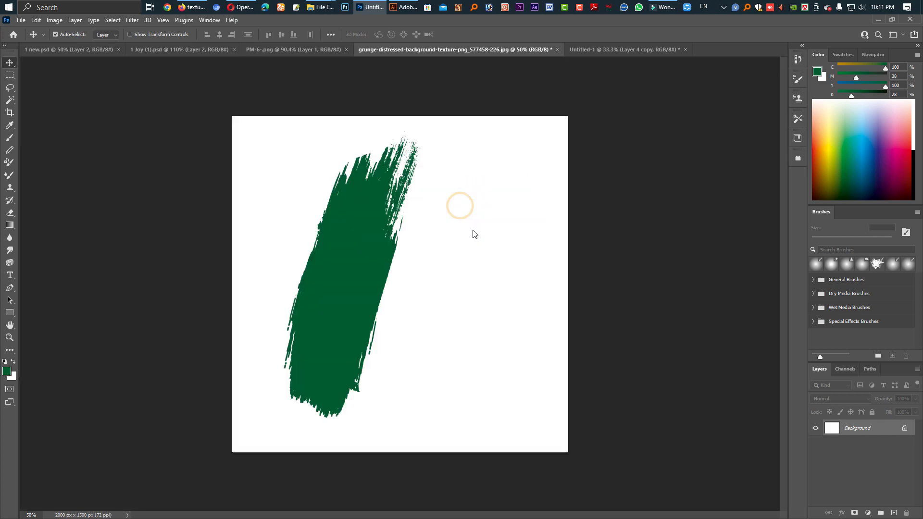
key("ctrl+v")
Scale the pasted texture to about 109% and position it to cover the stroke.
key("ctrl+t")
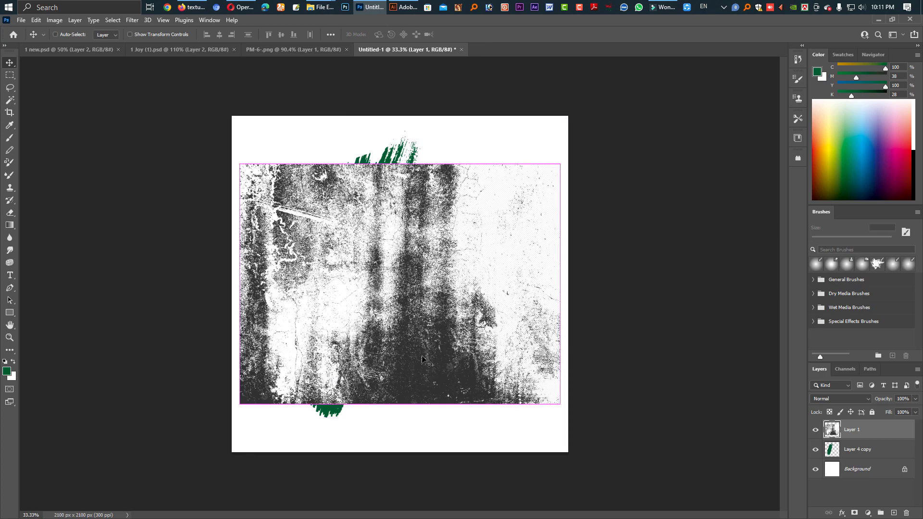
left_click_drag(402, 404, 402, 425)
left_click_drag(450, 383, 440, 381)
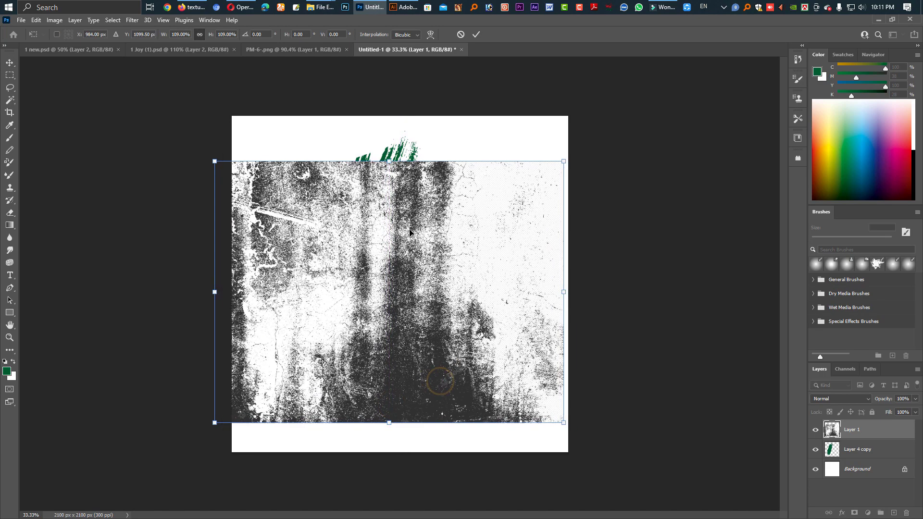
left_click_drag(392, 163, 392, 129)
key("Return")
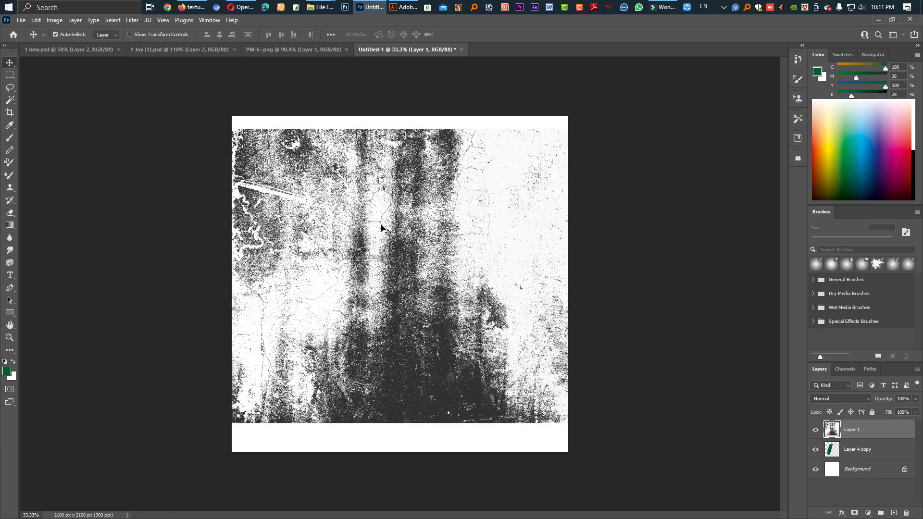
left_click_drag(382, 227, 377, 249)
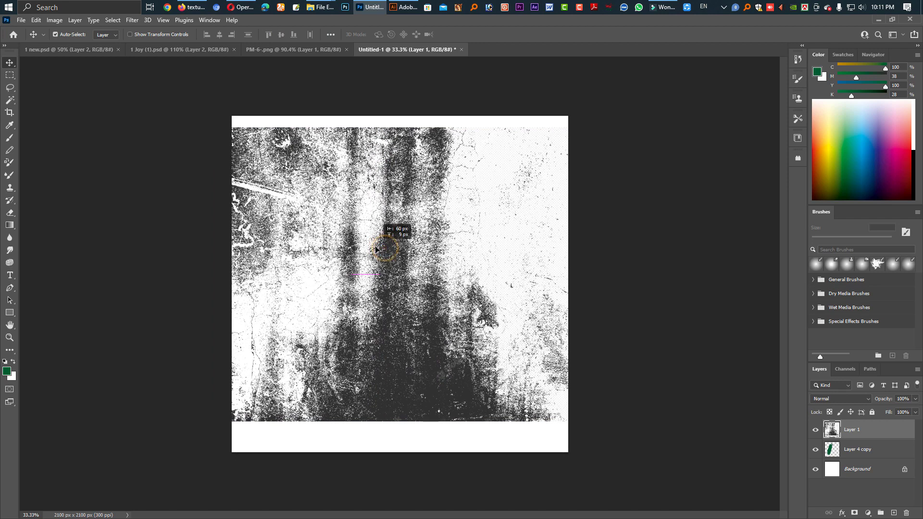
Clip the texture to the green stroke and set its blend mode to Multiply.
left_click(855, 438, "alt")
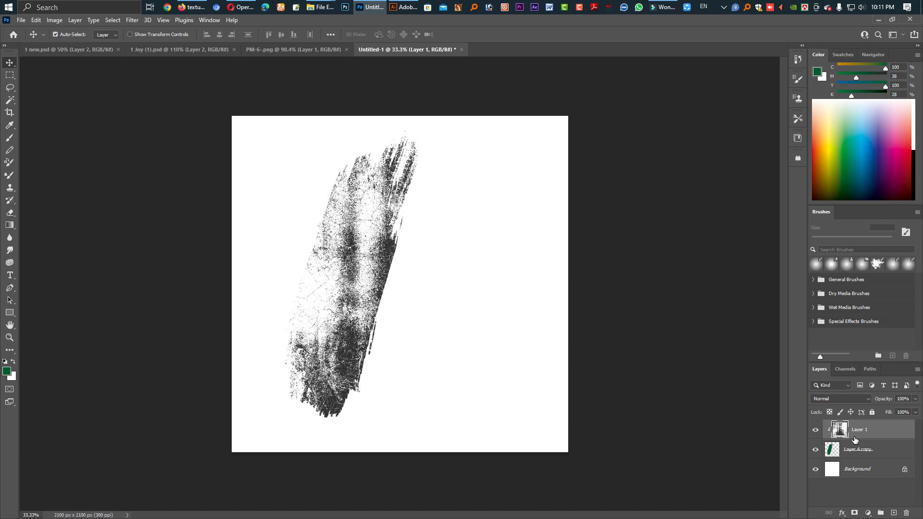
left_click(854, 402)
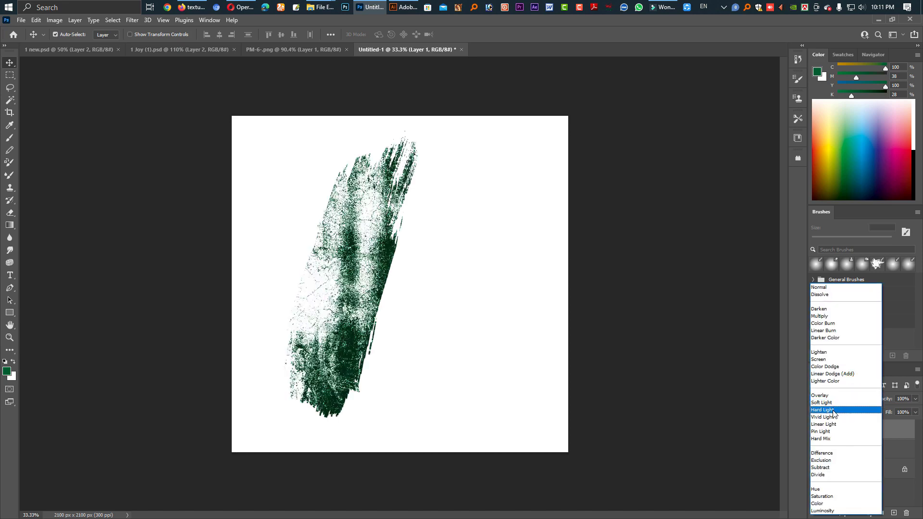
left_click(825, 317)
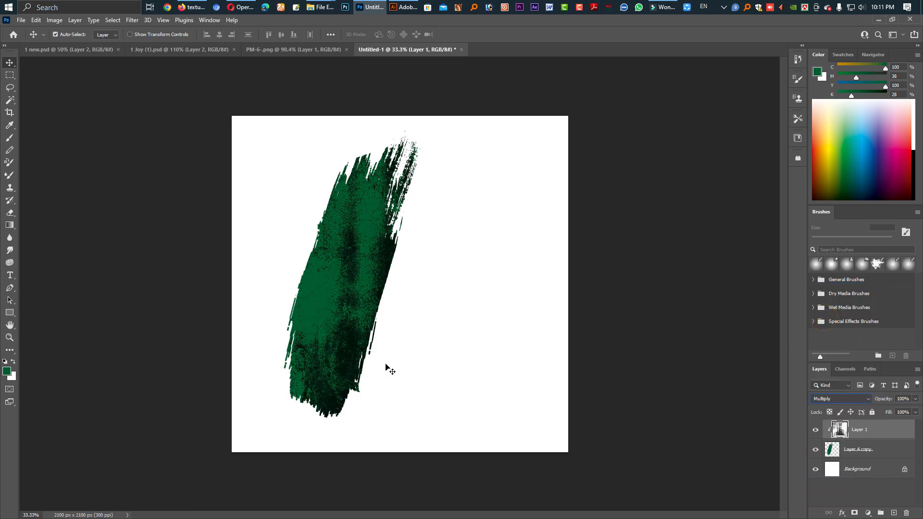
left_click(566, 343)
left_click(846, 430)
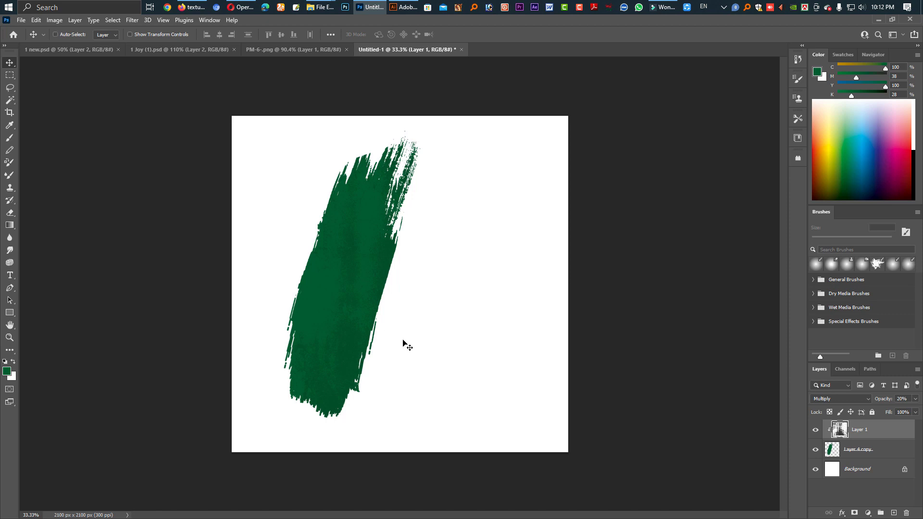
Darken the texture's shadows with a Levels adjustment.
key("ctrl+l")
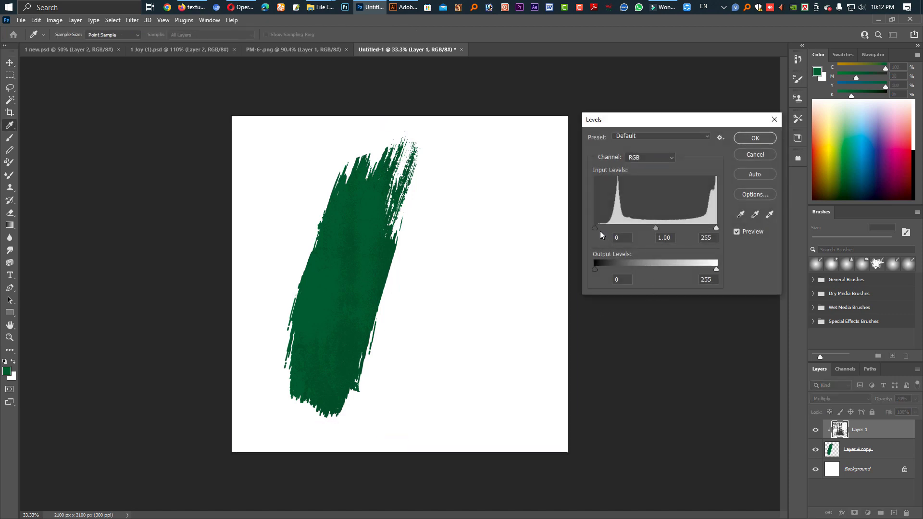
left_click_drag(596, 228, 633, 228)
key("Return")
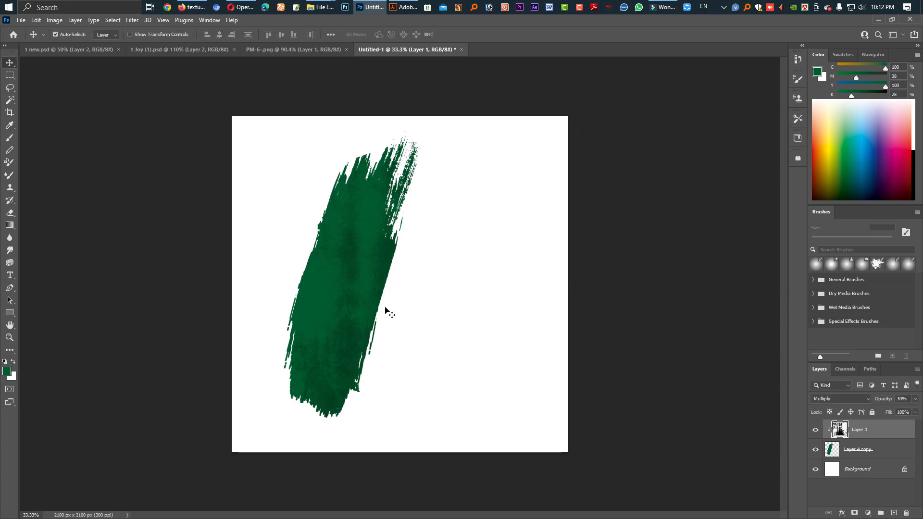
left_click(10, 75)
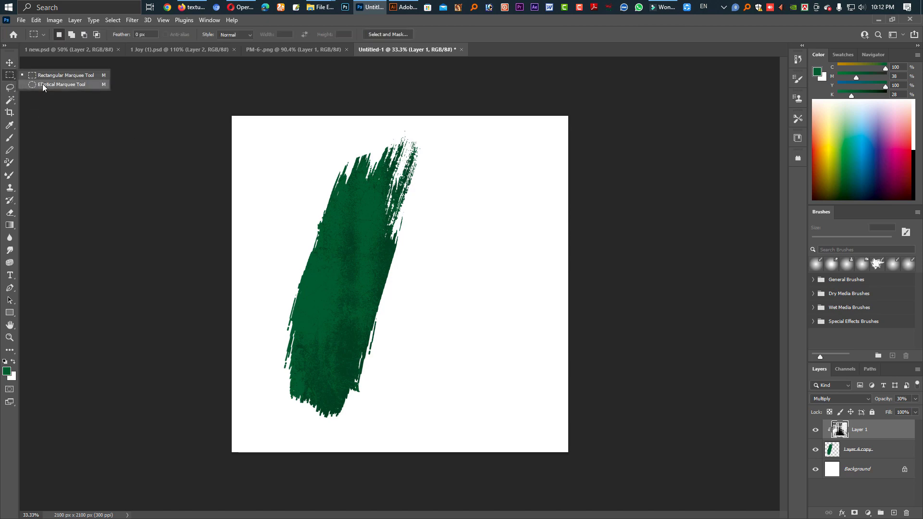
Draw a trial circular selection over the stroke, then clear it.
left_click(43, 85)
left_click_drag(365, 294, 438, 370)
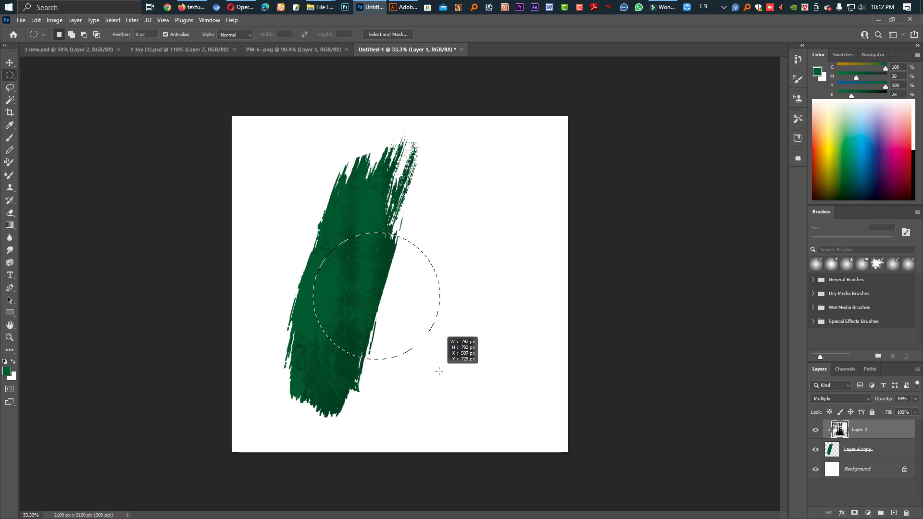
key("alt+space")
key("Escape")
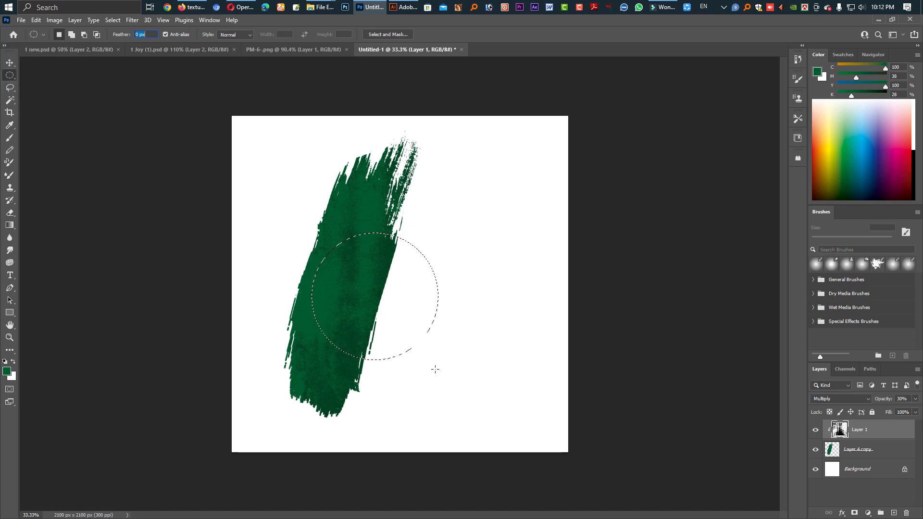
left_click(288, 320)
left_click(10, 63)
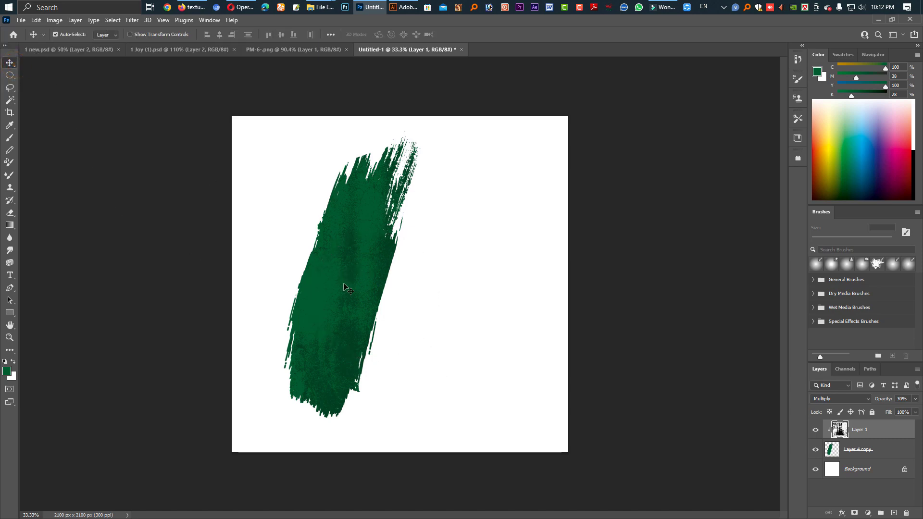
Merge the texture and stroke layers and widen the result to about 118%.
left_click(853, 451, "ctrl")
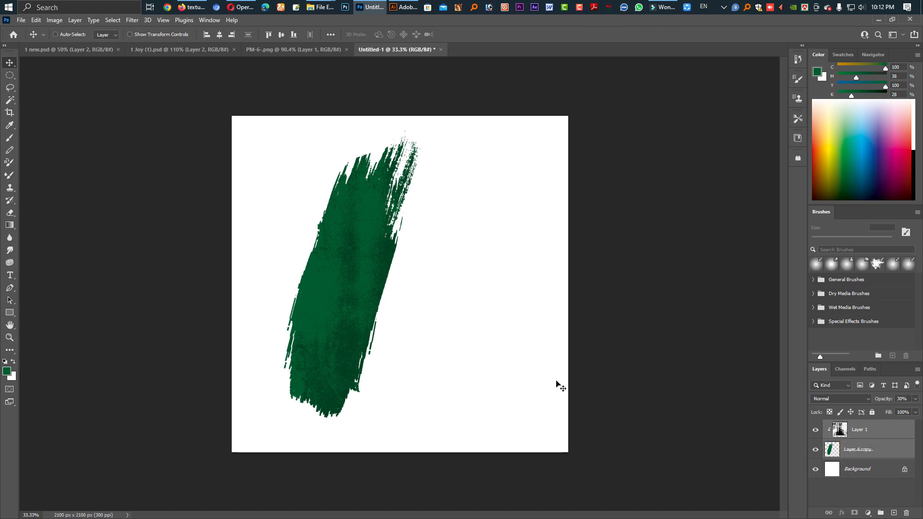
key("ctrl+e")
key("ctrl+t")
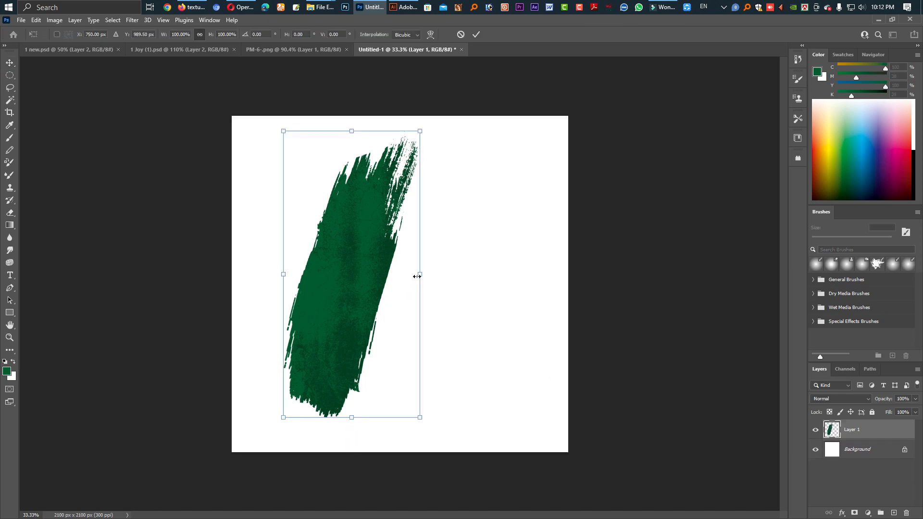
left_click_drag(421, 276, 428, 281)
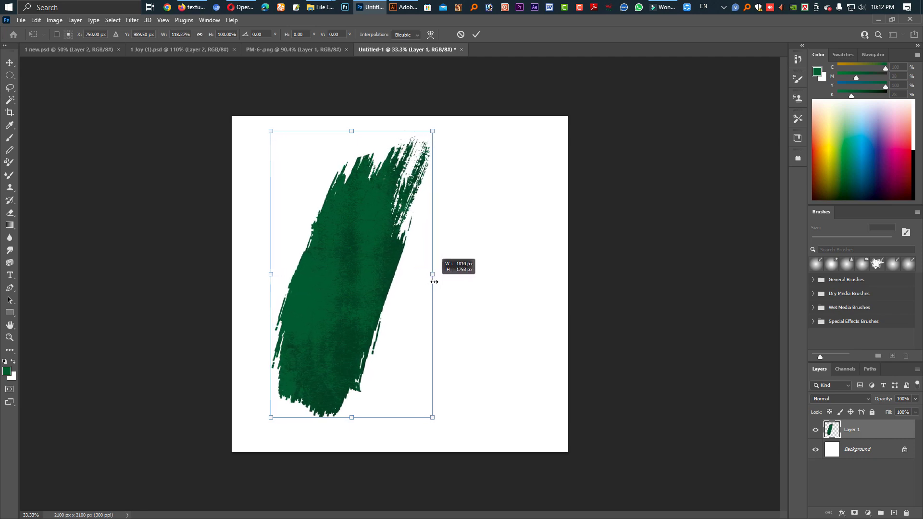
mouse_move(427, 281)
left_mouse_down()
mouse_move(453, 282)
mouse_move(439, 266)
left_mouse_up()
key("Return")
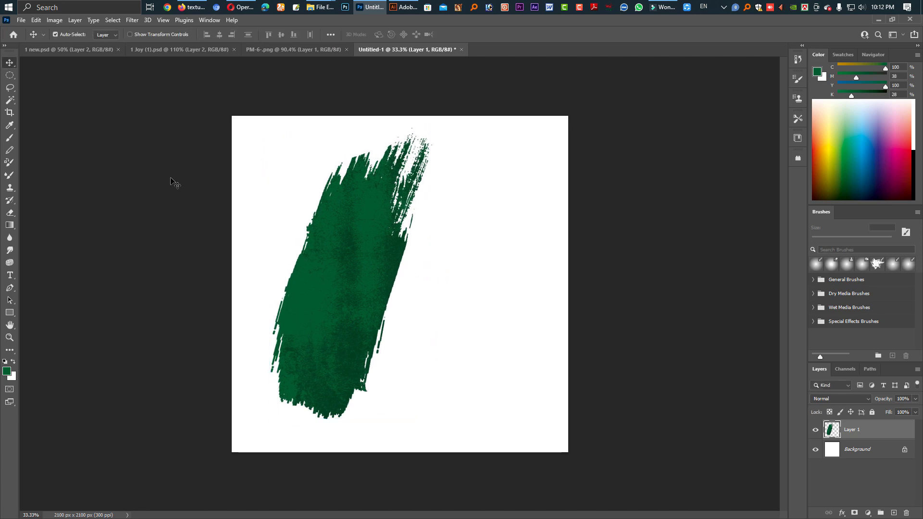
right_click(10, 78)
Select a circle over the stroke's middle and fill it with pure red #ff0000 on a new layer.
left_click(57, 86)
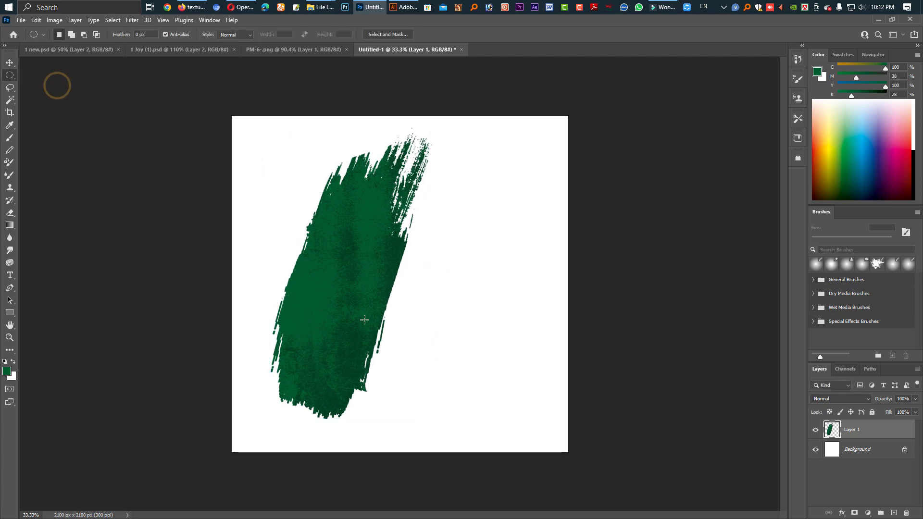
mouse_move(384, 296)
left_mouse_down()
mouse_move(442, 359)
mouse_move(424, 350)
left_mouse_up()
key("ctrl+shift+alt+n")
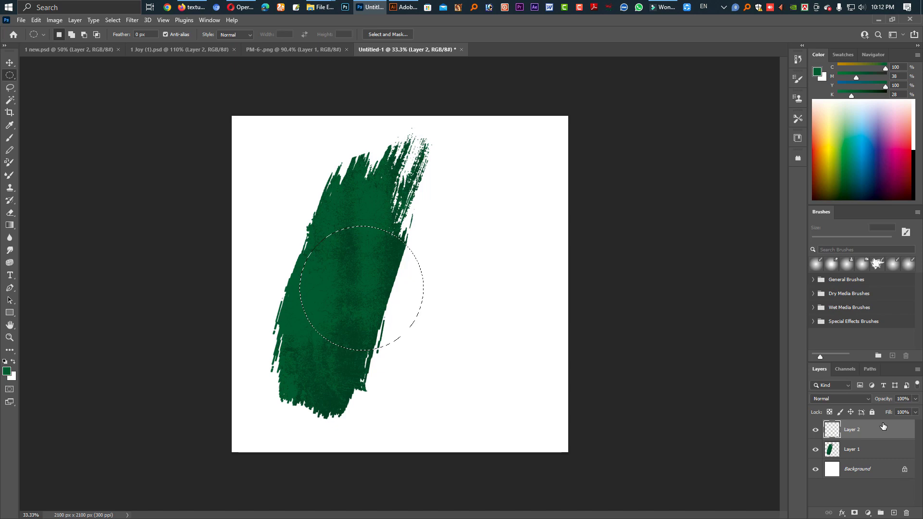
left_click(7, 374)
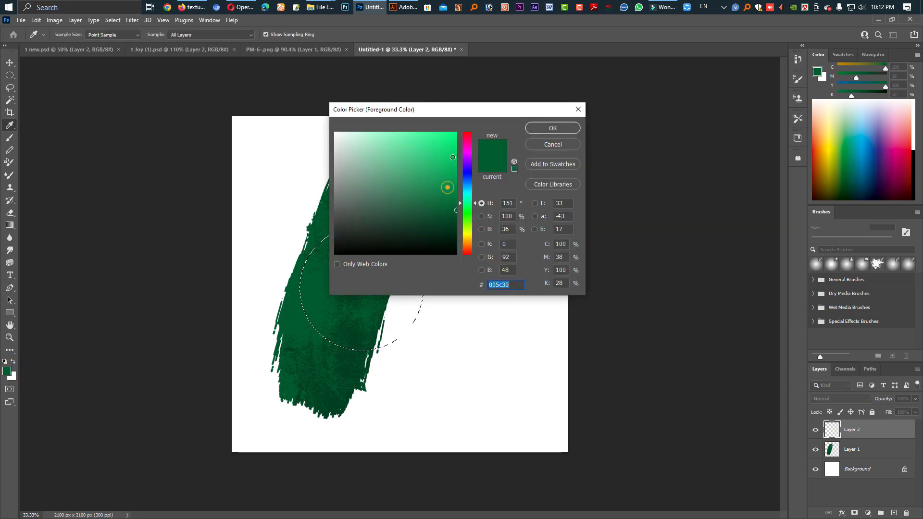
left_click_drag(453, 157, 457, 131)
left_click_drag(467, 203, 468, 260)
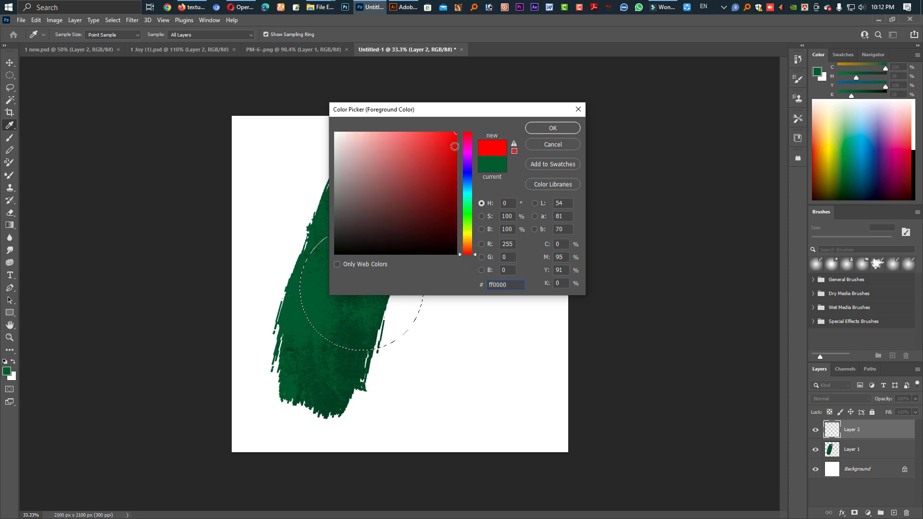
left_click(553, 127)
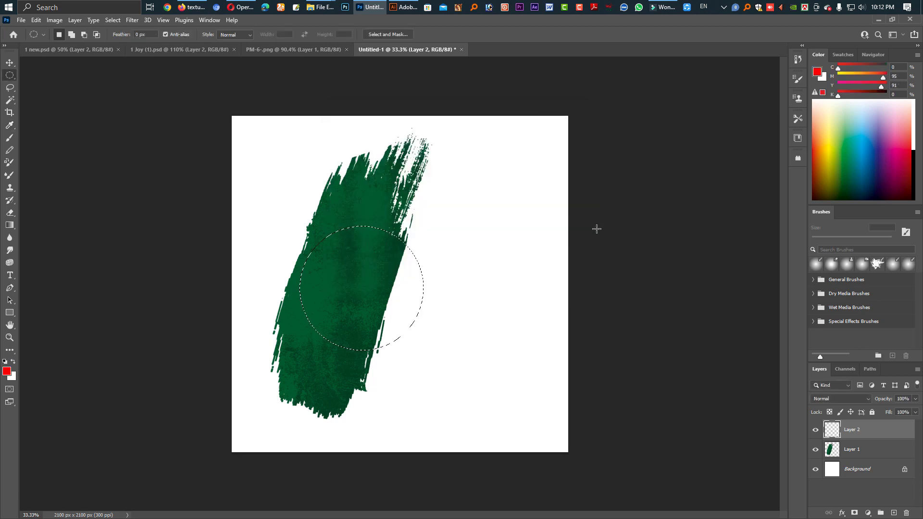
key("alt+BackSpace")
key("v")
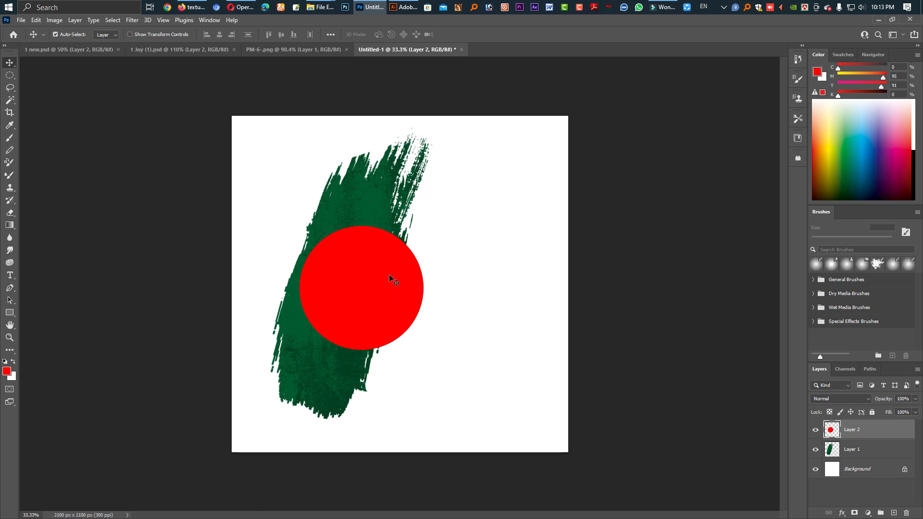
Make the red circle Layer 2 a clipping mask on the green stroke Layer 1.
left_click(833, 451, "ctrl")
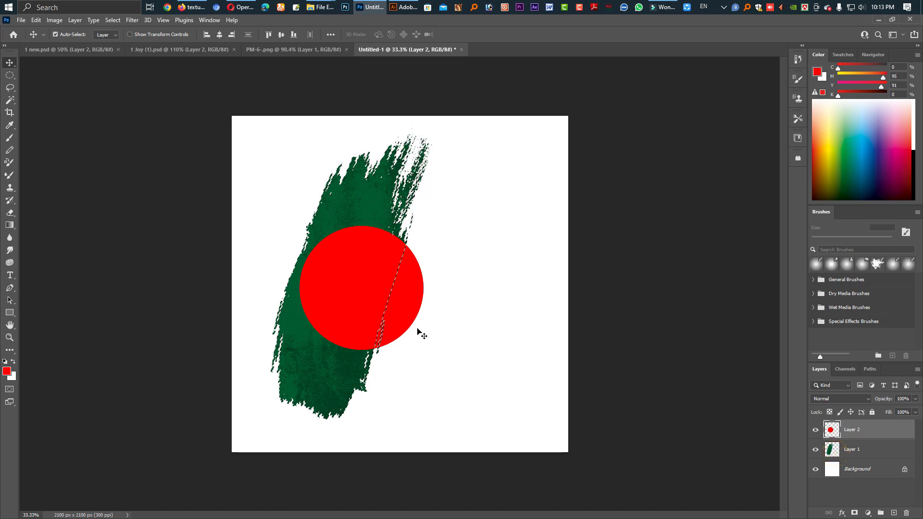
key("ctrl+d")
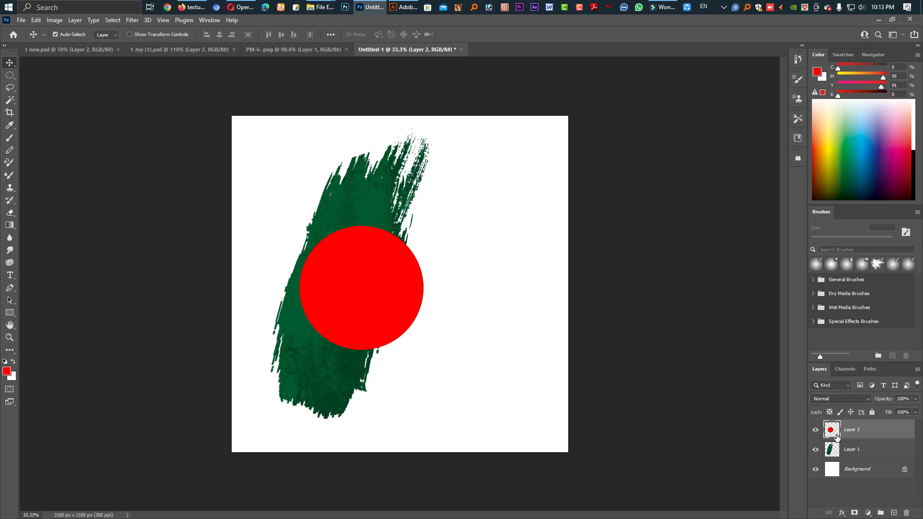
left_click_drag(837, 438, 827, 436)
left_click(855, 441, "alt")
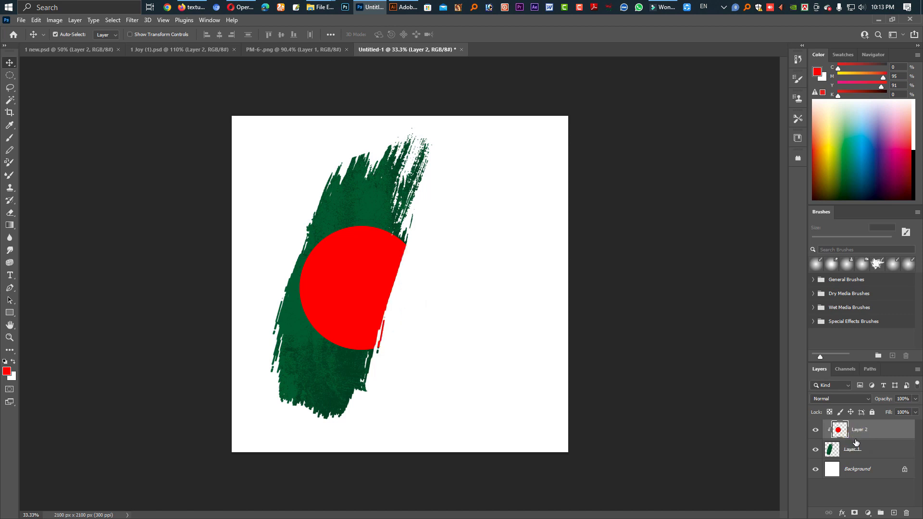
left_click(856, 442, "alt")
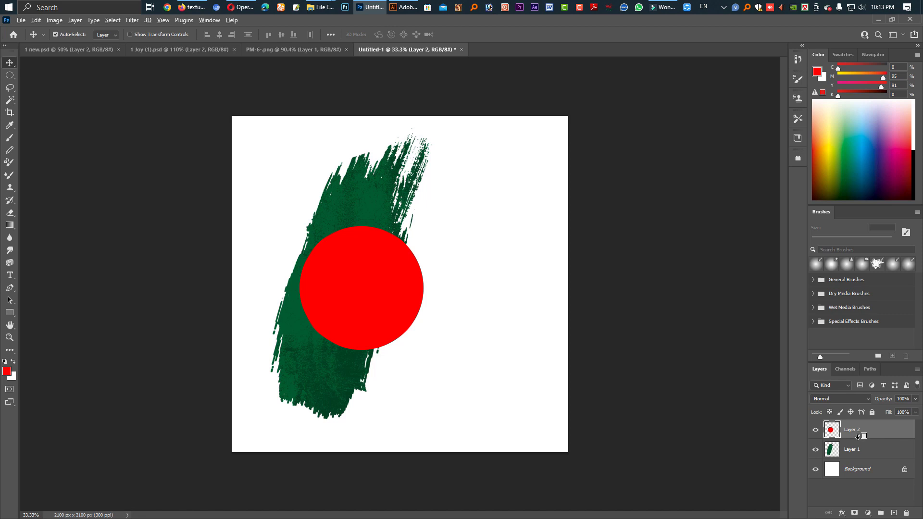
left_click(858, 437, "alt")
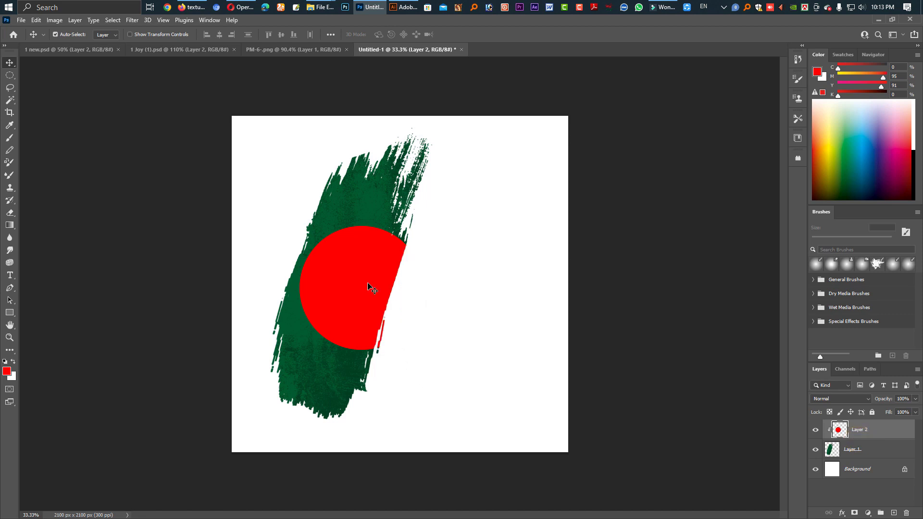
Give the red circle a Drop Shadow with 24 px size, reduced spread and 57% opacity.
right_click(864, 433)
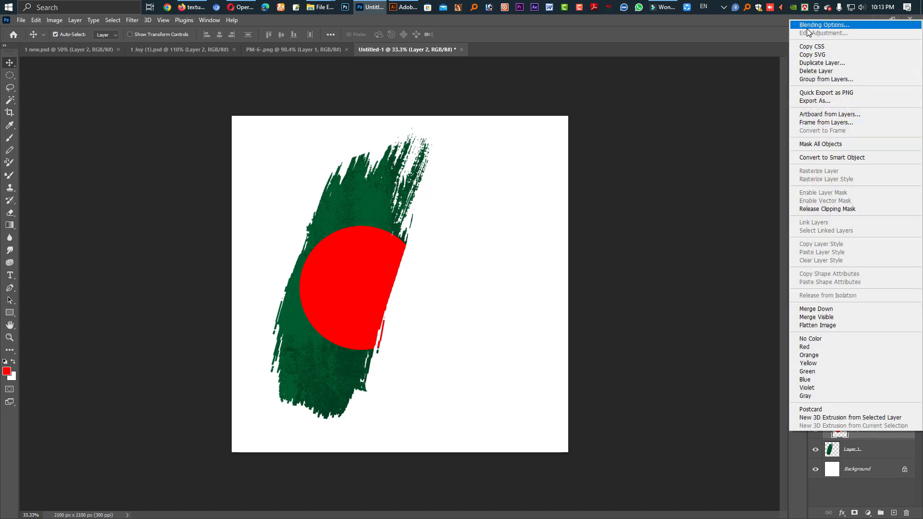
key("Escape")
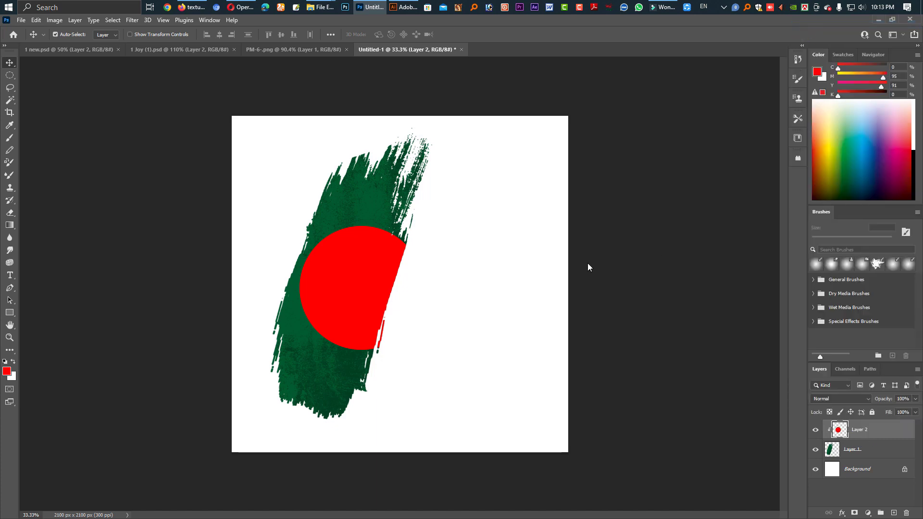
left_click_drag(320, 182, 630, 178)
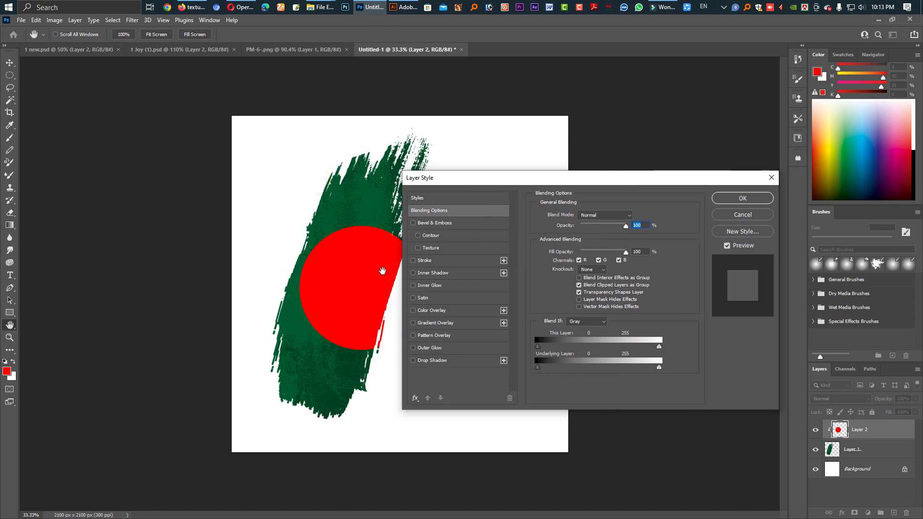
left_click(413, 360)
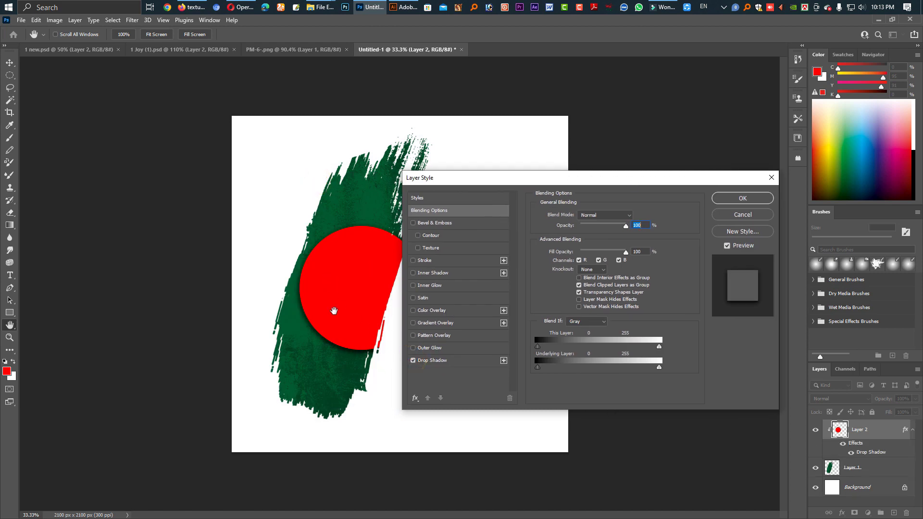
left_click(335, 306)
left_click(431, 361)
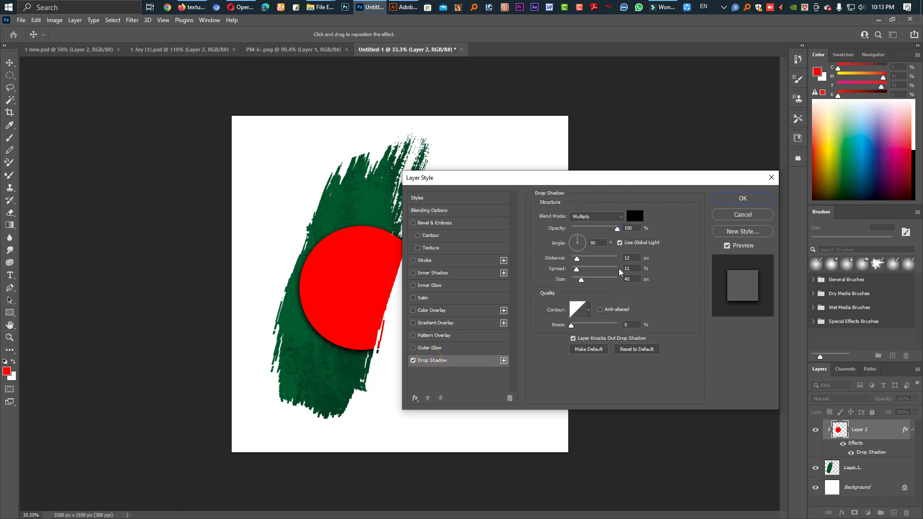
left_click(579, 279)
left_click_drag(338, 282, 367, 290)
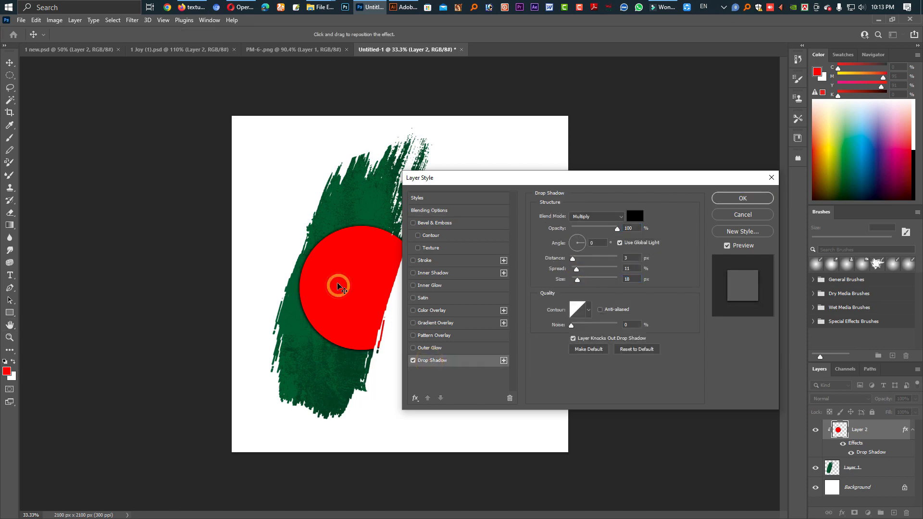
left_click(578, 282)
mouse_move(579, 283)
left_mouse_down()
mouse_move(574, 269)
mouse_move(578, 281)
left_mouse_up()
left_click(579, 281)
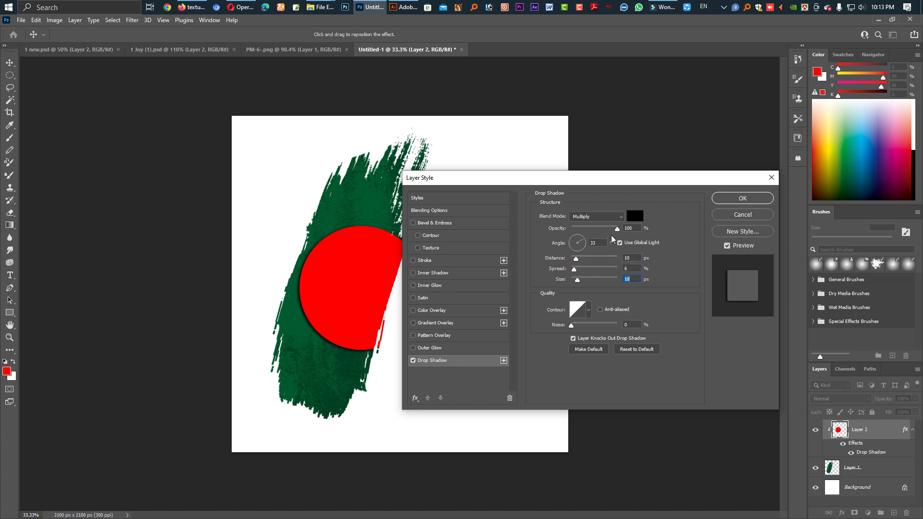
left_click_drag(615, 229, 610, 230)
left_click_drag(335, 290, 336, 288)
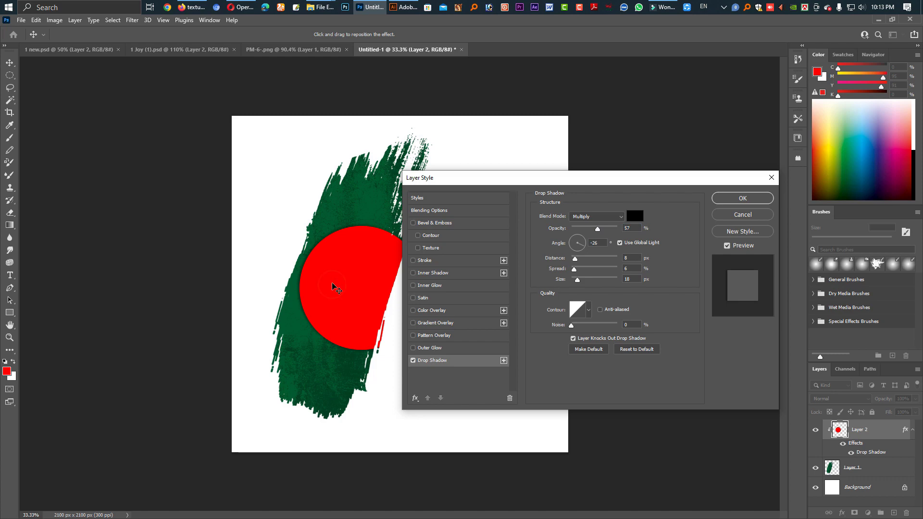
Add a softened Inner Bevel emboss to the circle and apply both styles.
left_click(413, 223)
left_click(432, 223)
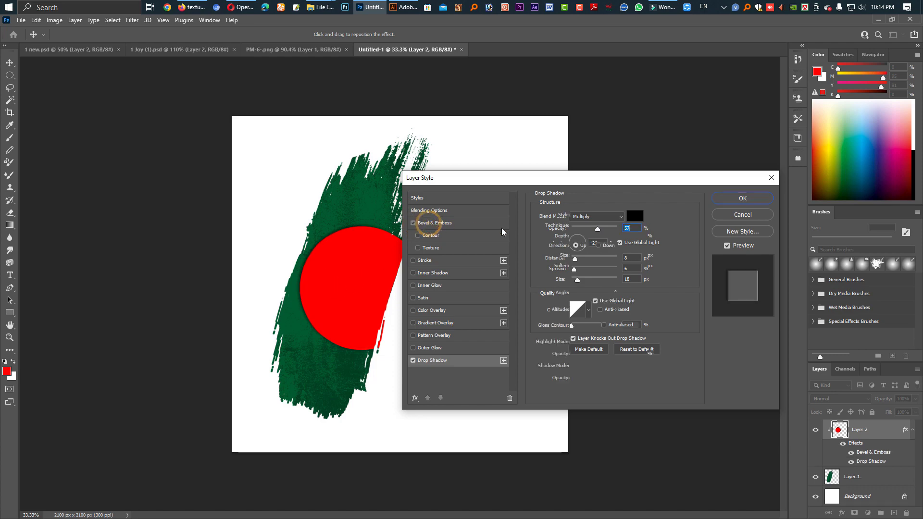
left_click_drag(586, 264, 614, 268)
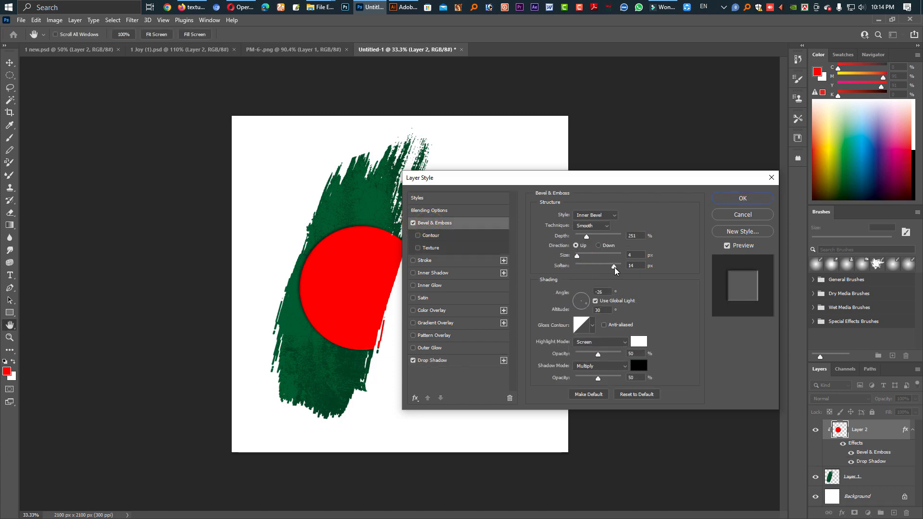
left_click(736, 199)
Merge the green stroke and red circle layers into one layer.
left_click(865, 479, "ctrl")
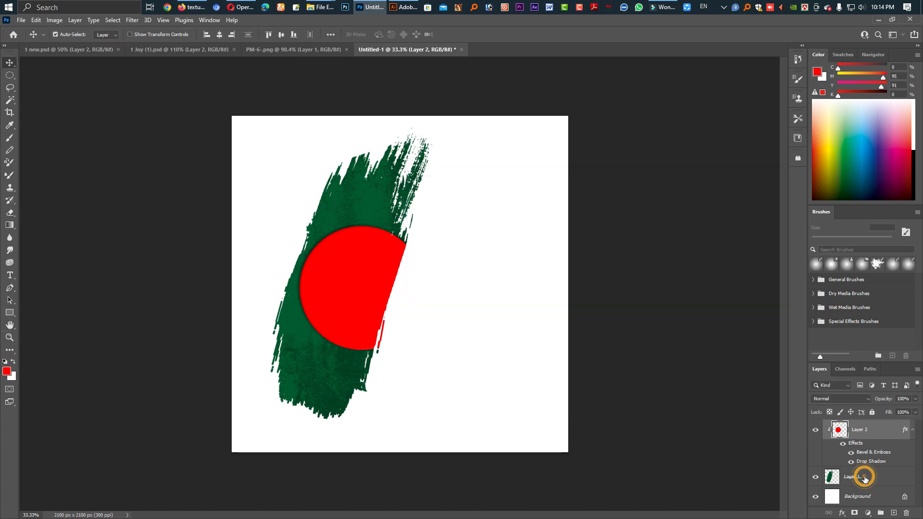
key("ctrl+e")
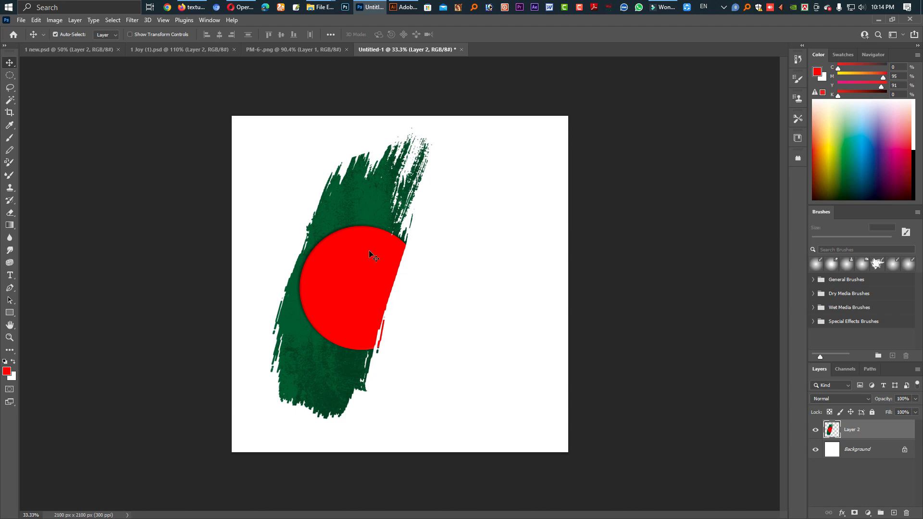
right_click(870, 431)
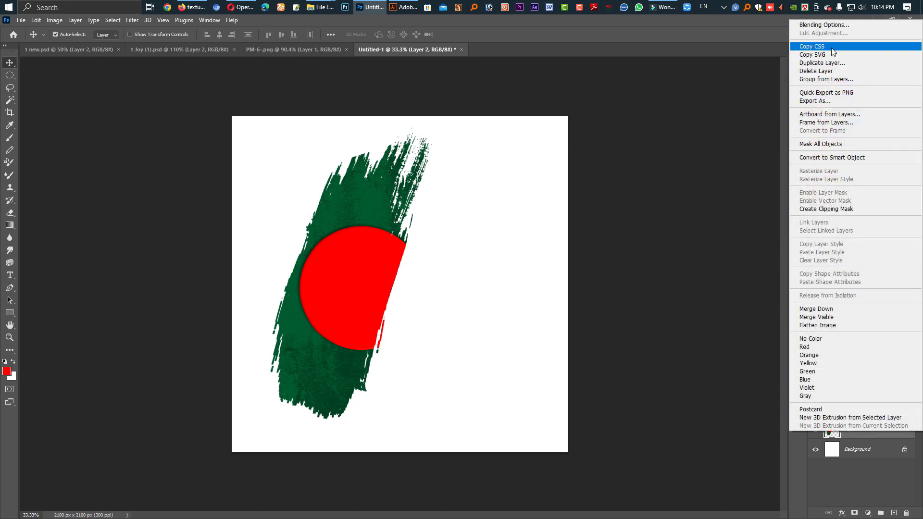
left_click(824, 25)
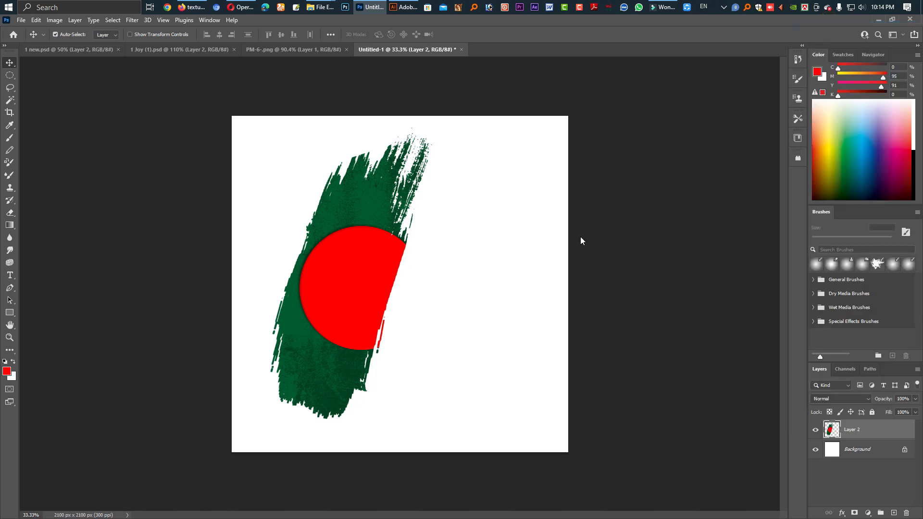
Enable Bevel & Emboss Texture at 7% scale and +75 depth.
left_click(431, 248)
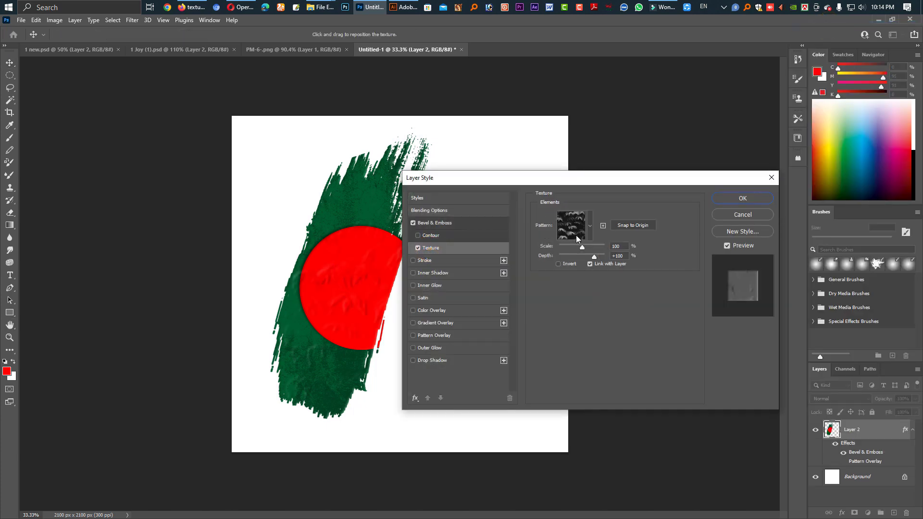
left_click_drag(582, 248, 561, 248)
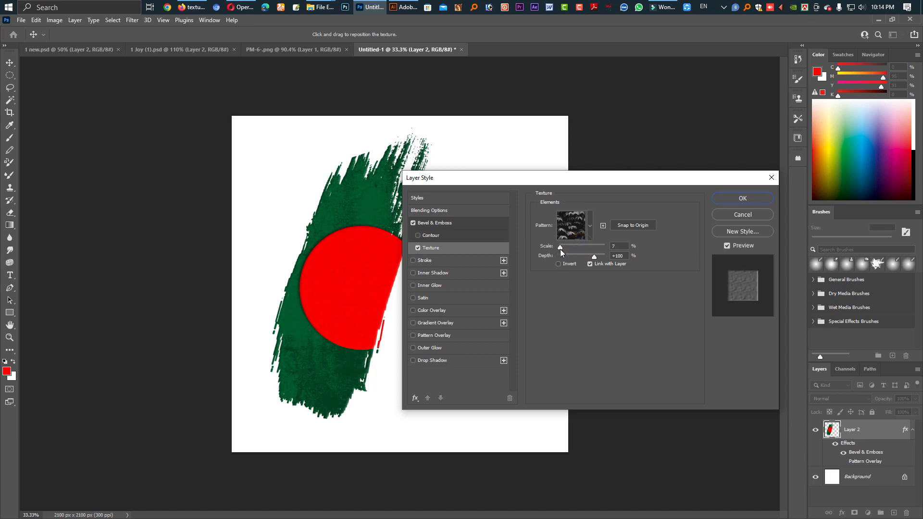
left_click(561, 249)
left_click_drag(594, 256, 587, 259)
Try Trees, Grass and Water patterns, settling on the first Grass pattern for the texture.
left_click(561, 246)
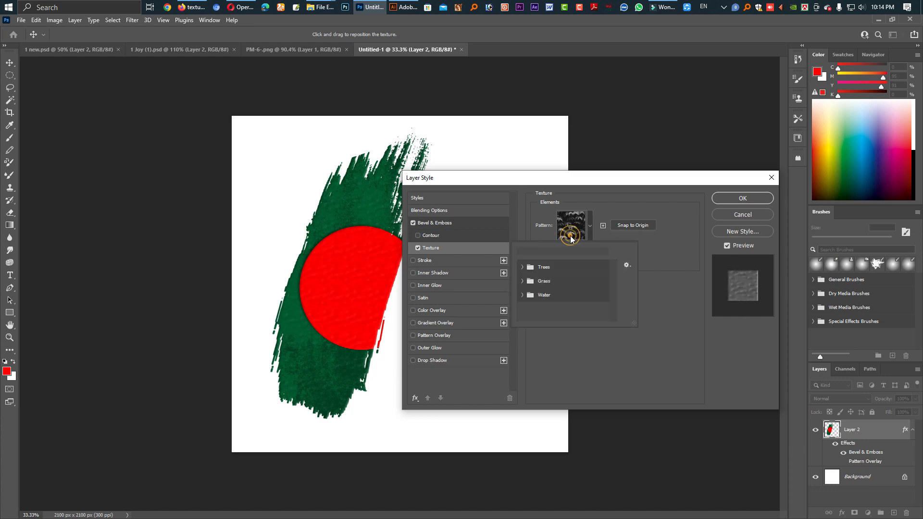
left_click(589, 227)
left_click(523, 267)
left_click(566, 283)
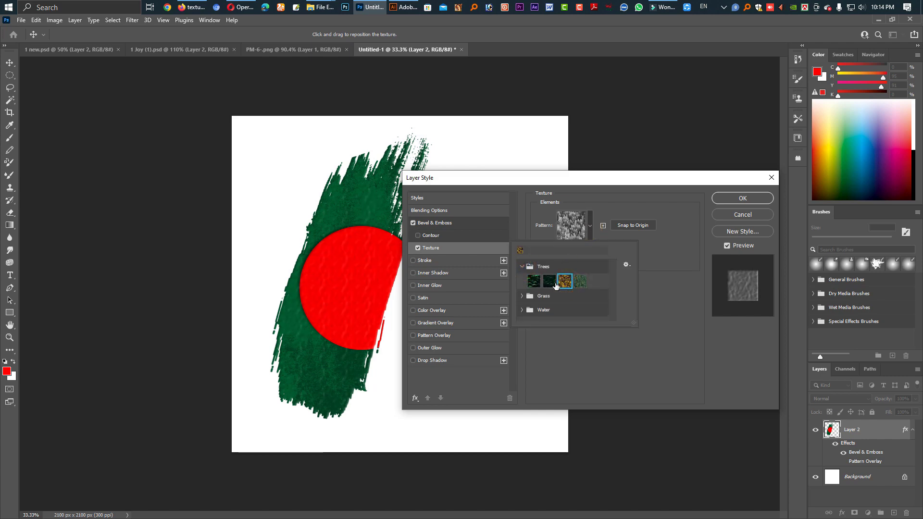
left_click(579, 281)
left_click(523, 297)
left_click(548, 299)
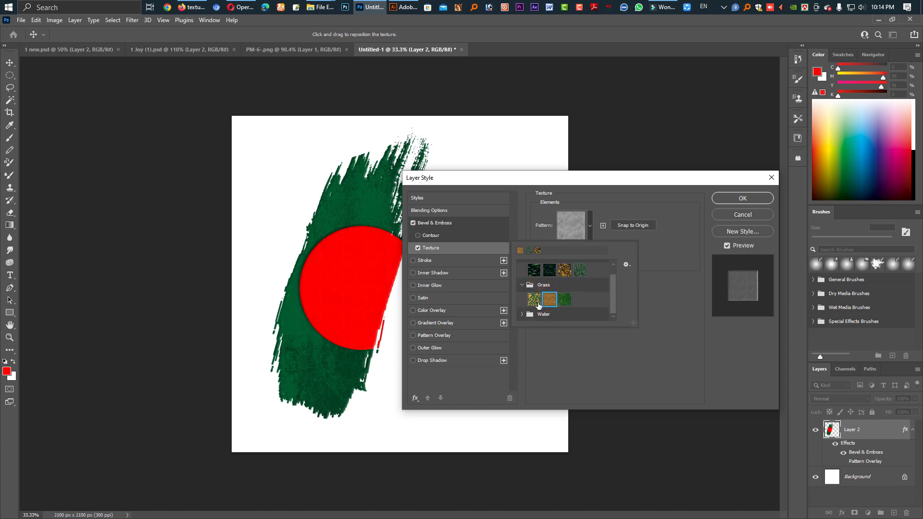
left_click(529, 314)
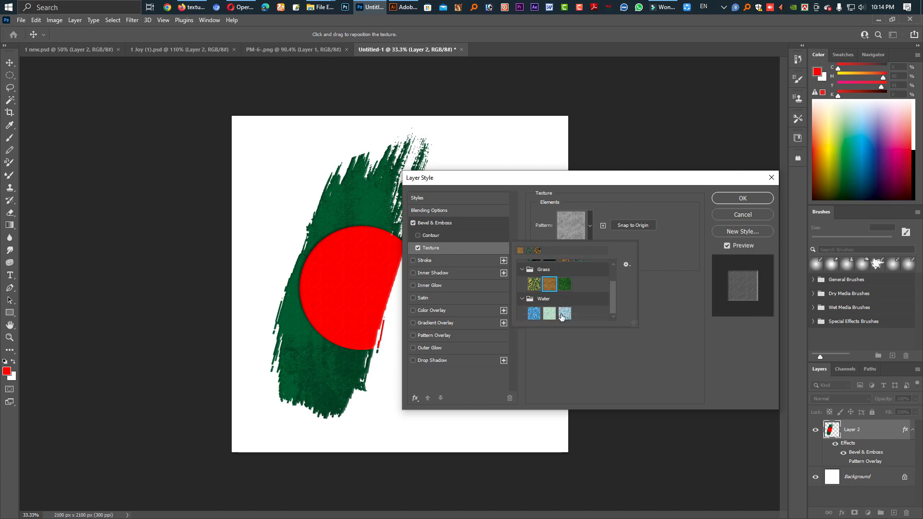
left_click(550, 313)
left_click(566, 314)
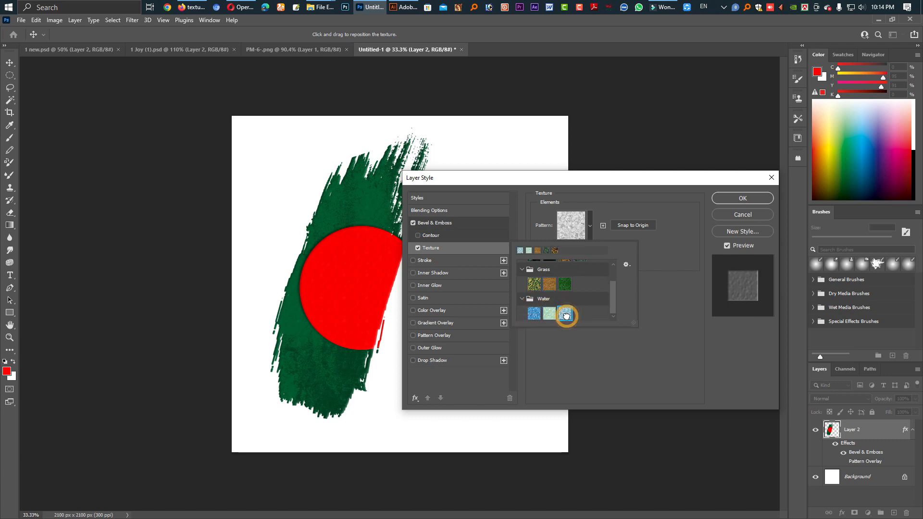
left_click(534, 314)
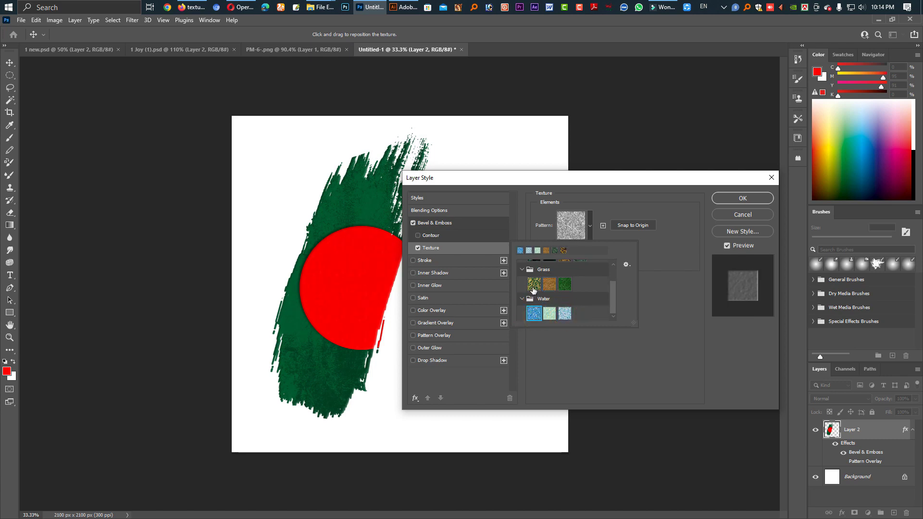
left_click(533, 284)
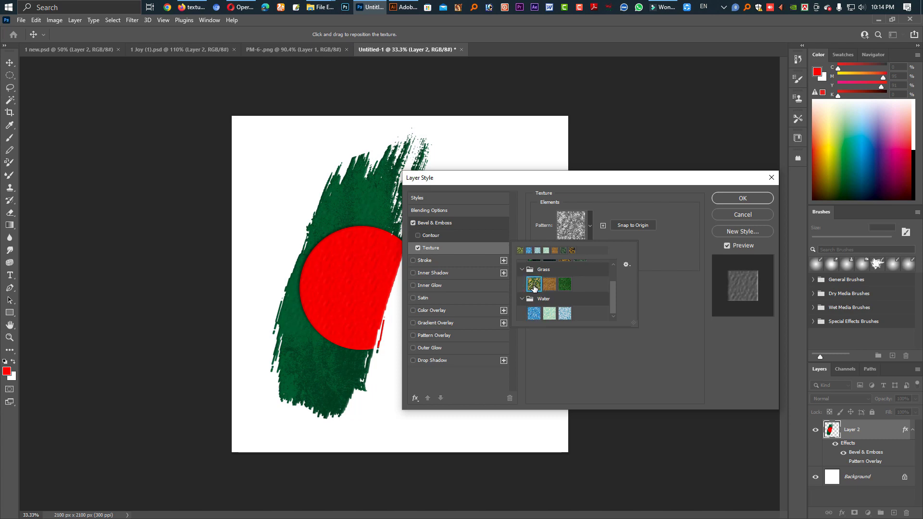
left_click(622, 208)
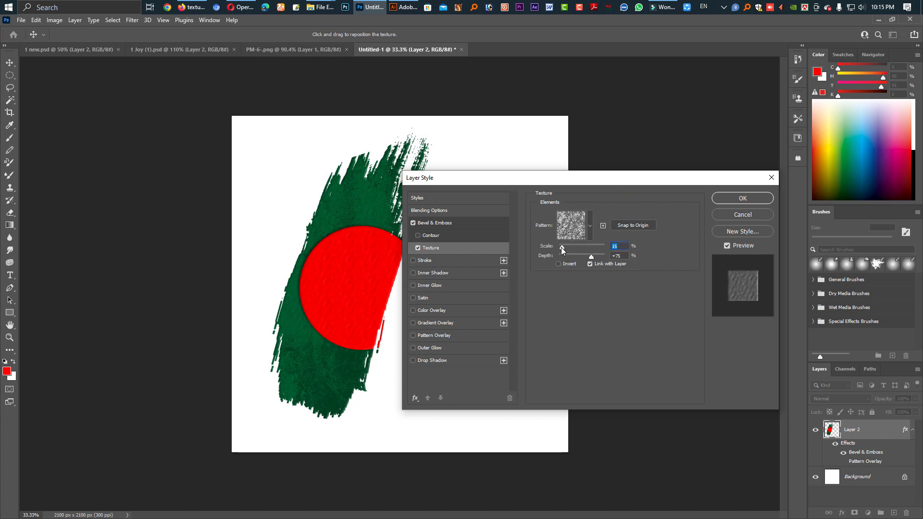
Set the texture scale to 15 and depth to -782, then apply the layer style.
left_click_drag(561, 247, 580, 247)
mouse_move(585, 259)
left_mouse_down()
mouse_move(567, 257)
mouse_move(579, 248)
mouse_move(563, 249)
left_mouse_up()
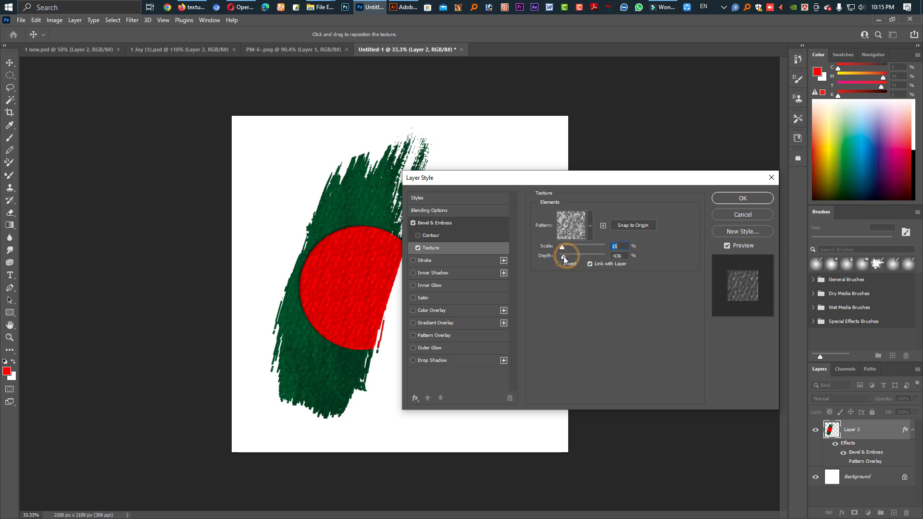
left_click_drag(564, 256, 590, 255)
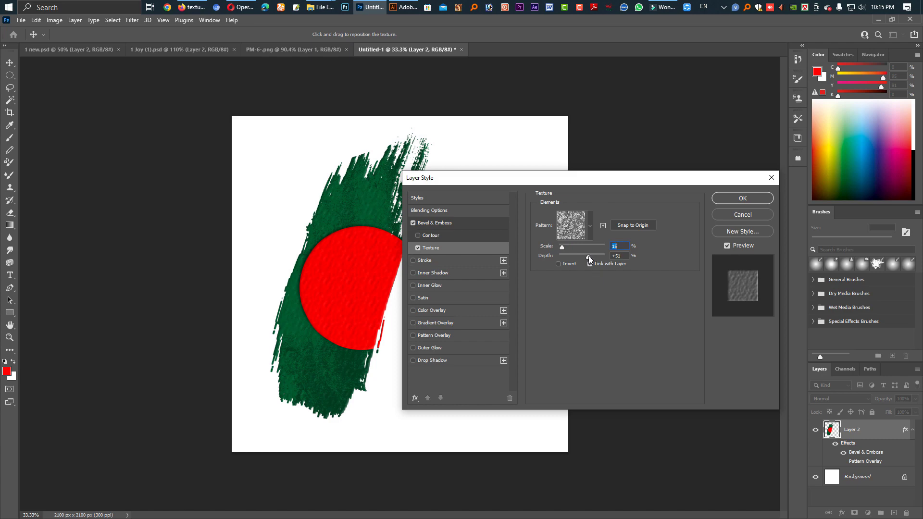
left_click_drag(588, 256, 564, 255)
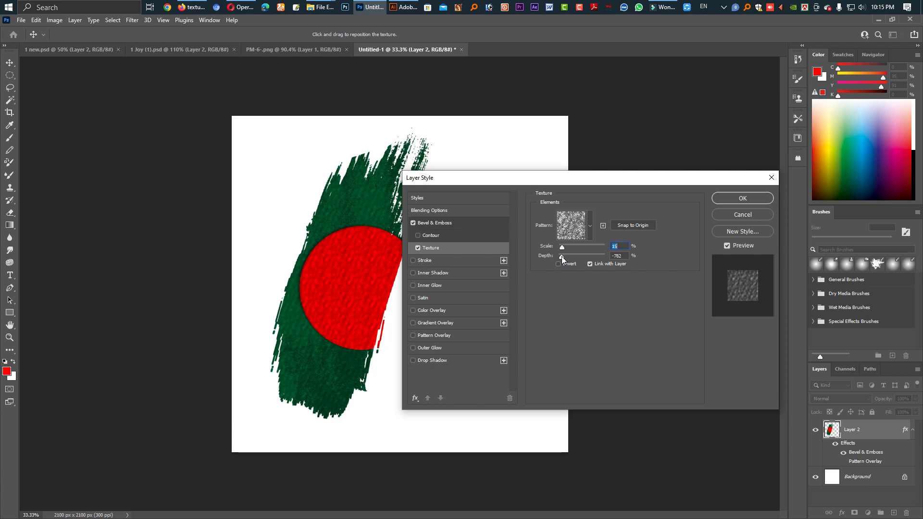
left_click(562, 256)
left_click(728, 198)
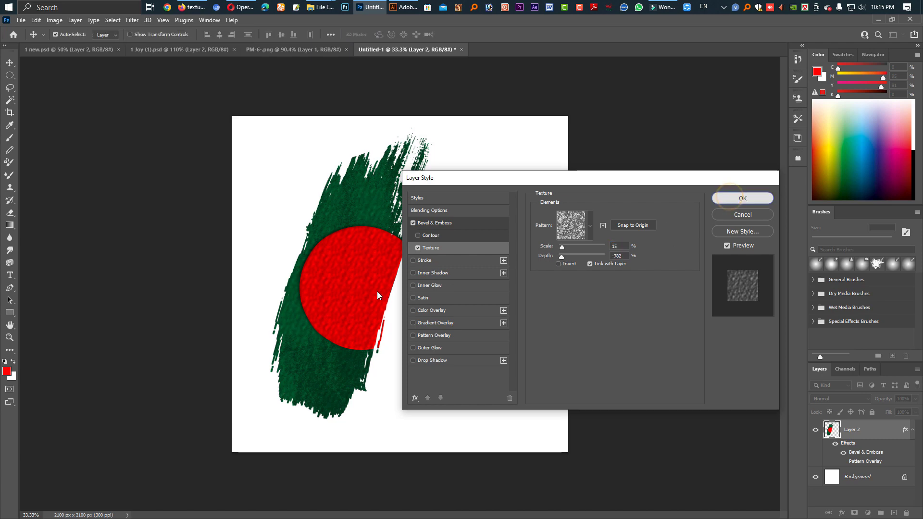
Nudge the flag artwork upward and drag the bespectacled man's portrait into the poster.
left_click_drag(346, 274, 398, 324)
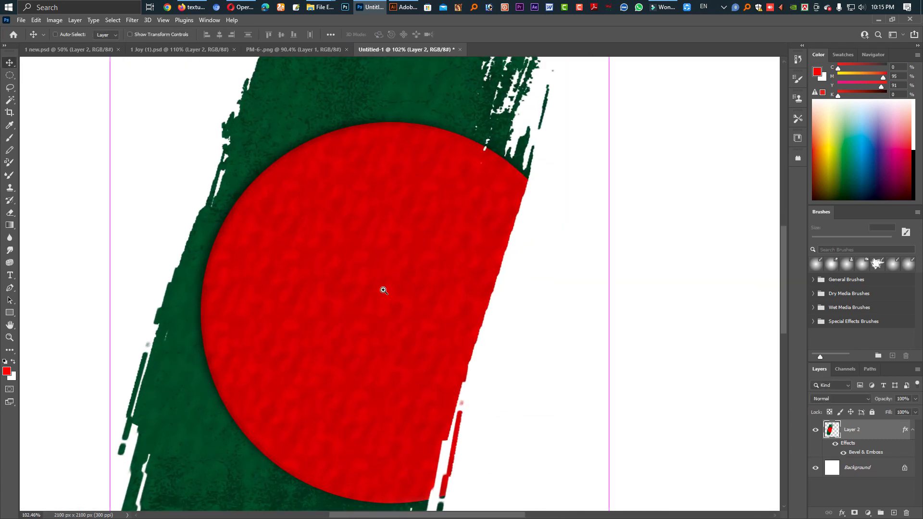
left_click_drag(378, 288, 340, 284)
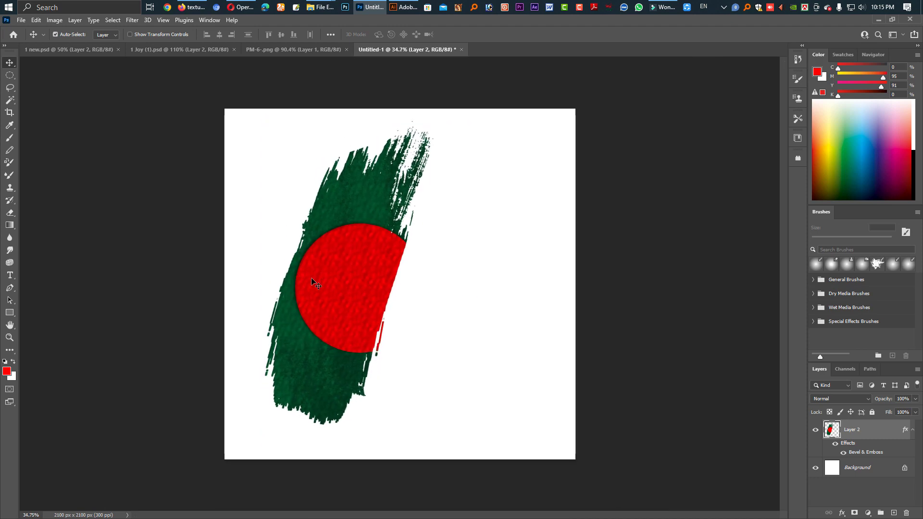
left_click_drag(339, 311, 338, 300)
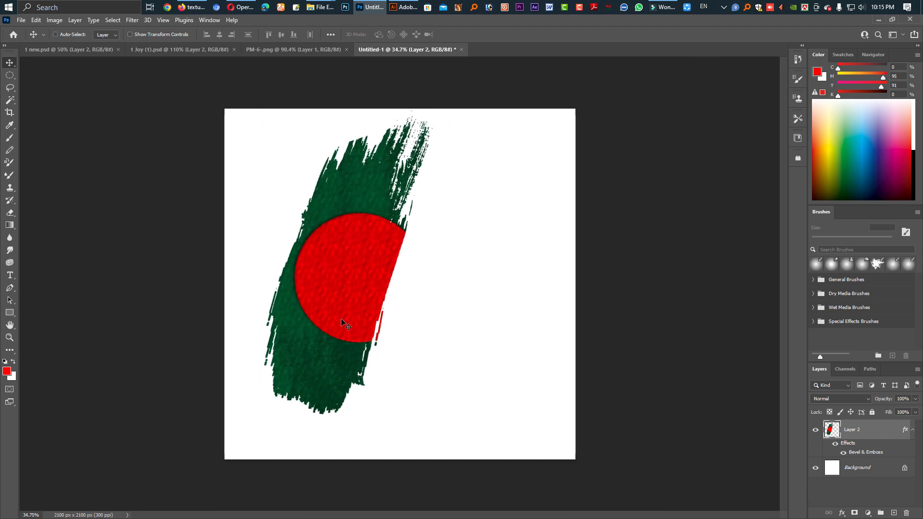
left_click(95, 51)
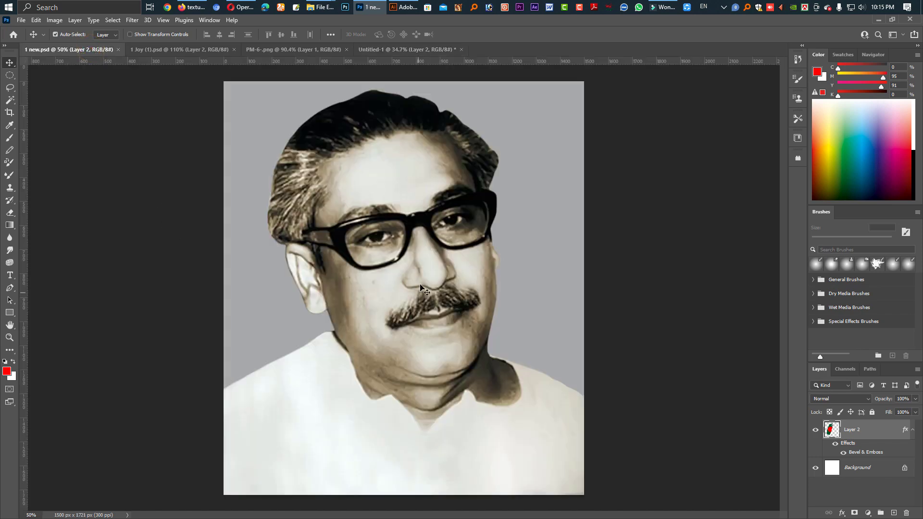
mouse_move(391, 158)
left_mouse_down()
mouse_move(406, 59)
mouse_move(386, 340)
left_mouse_up()
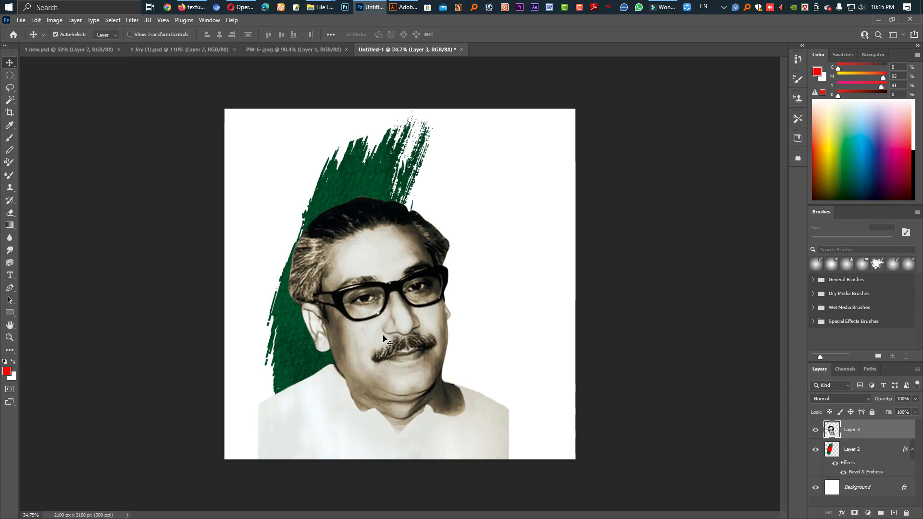
Scale the bespectacled portrait to about half size and place it over the red circle.
key("ctrl+t")
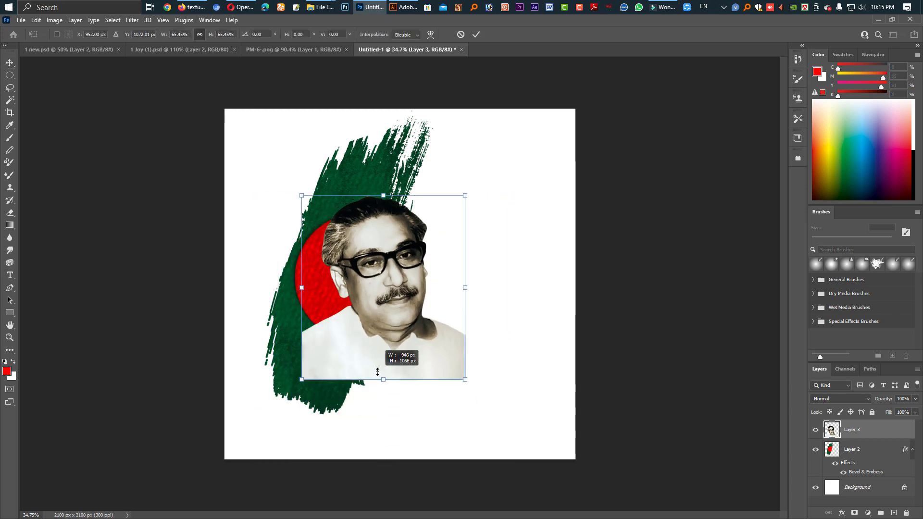
left_click_drag(385, 476, 385, 348)
left_click_drag(382, 306, 361, 334)
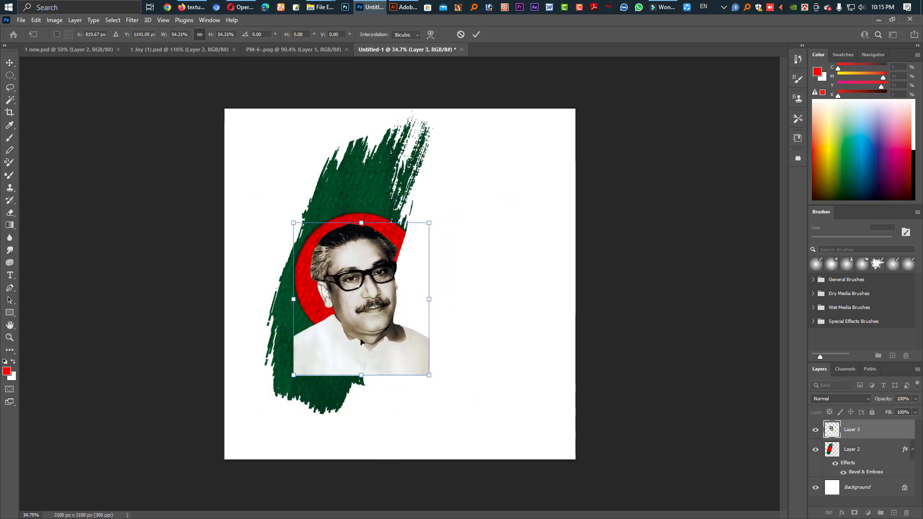
left_click_drag(362, 375, 363, 378)
key("Return")
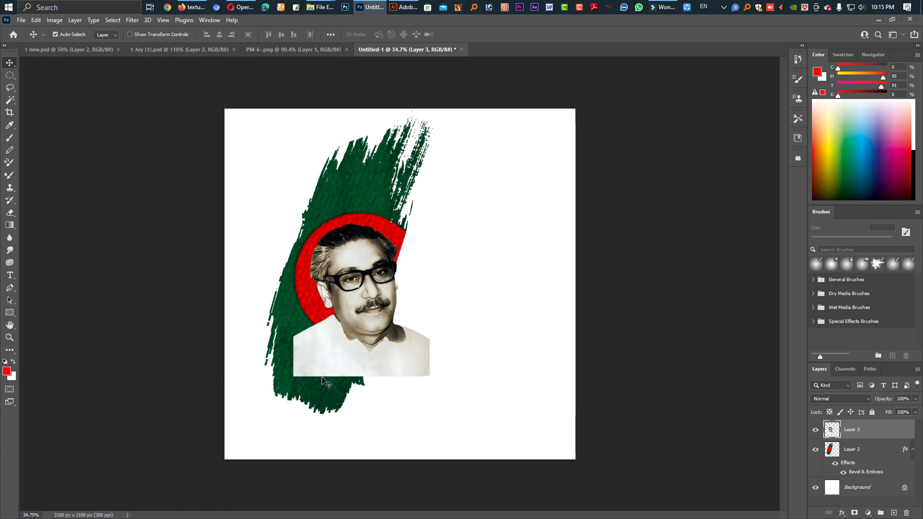
Bring in the waving woman's photo, scaled to 83.71% and placed beside the portrait.
left_click(298, 49)
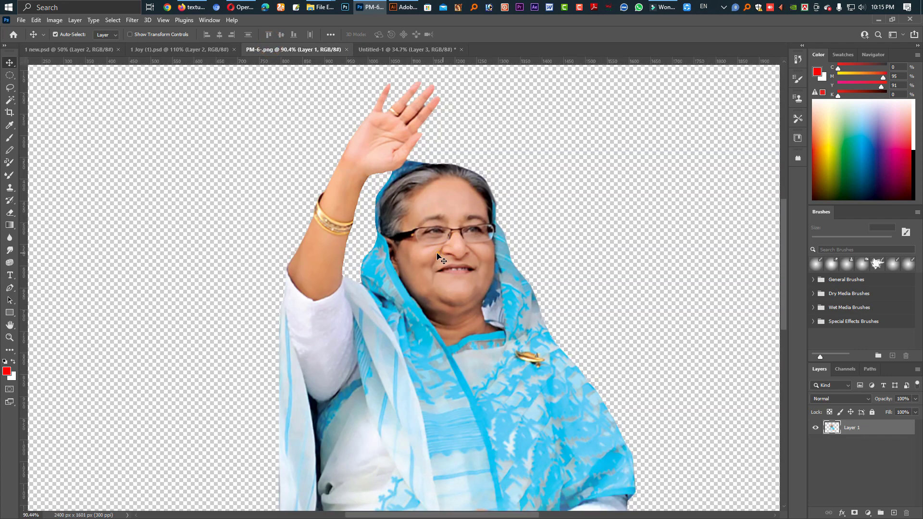
left_click_drag(439, 255, 487, 370)
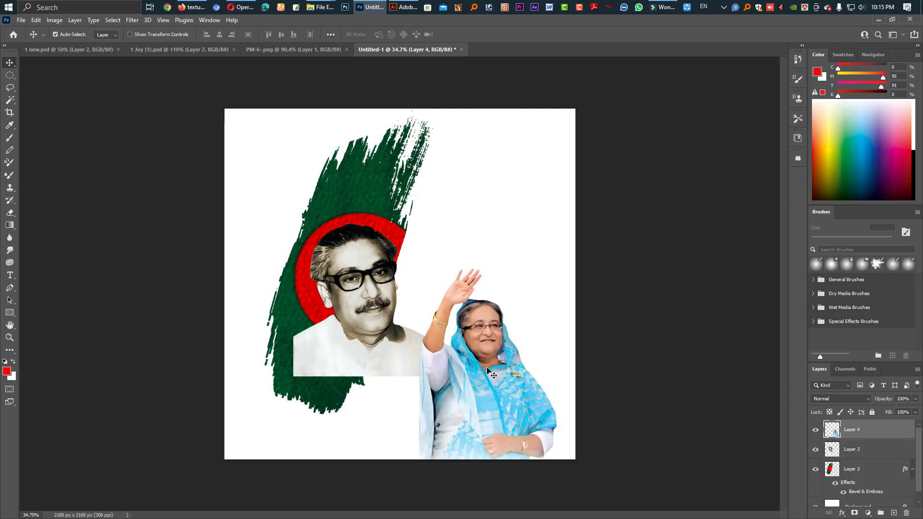
key("ctrl+t")
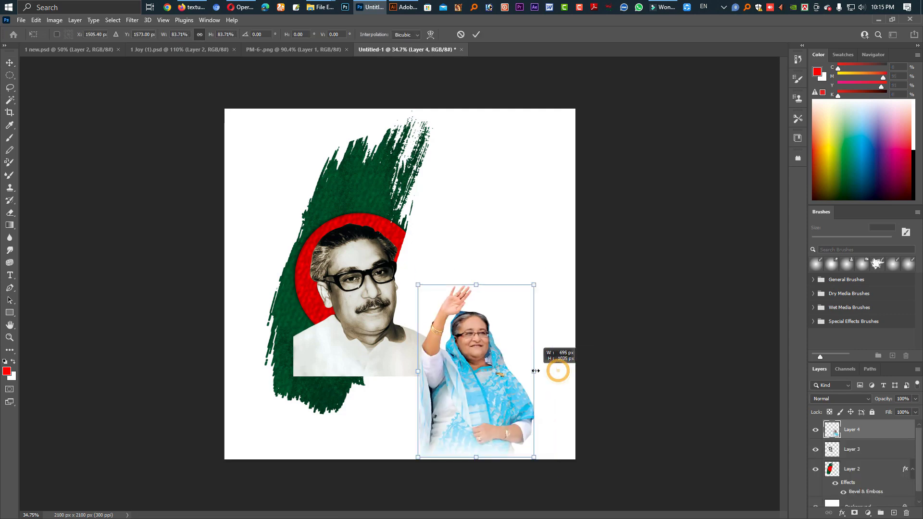
left_click_drag(561, 373, 534, 373)
left_click_drag(479, 399, 456, 372)
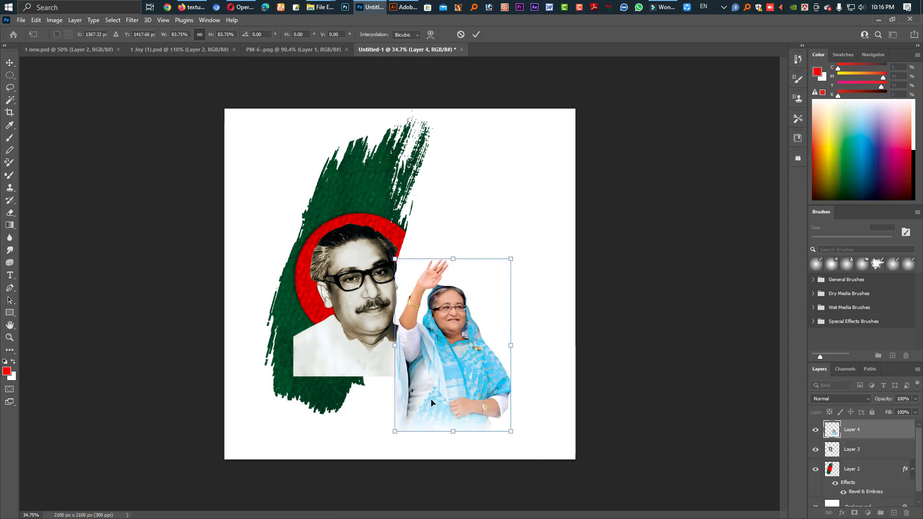
key("Return")
Shrink the flag and portrait layers slightly together.
left_click(372, 278, "ctrl")
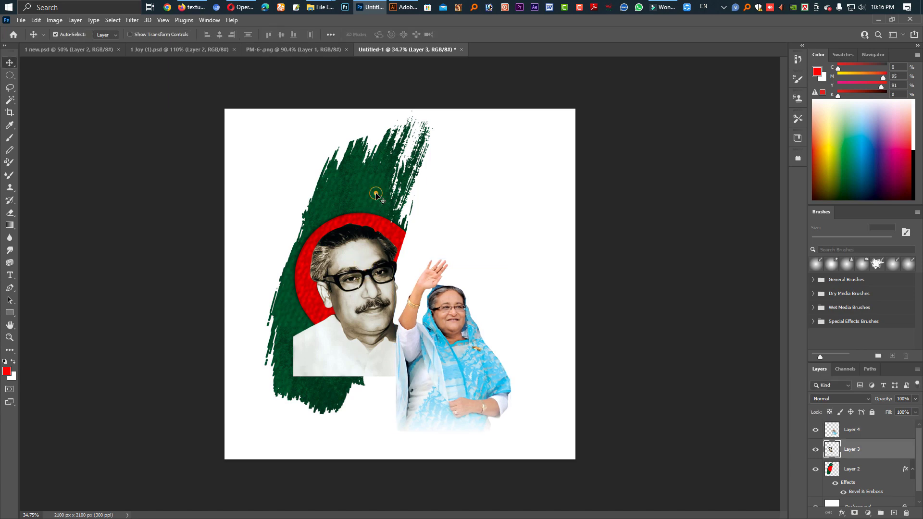
left_click(376, 194, "ctrl+shift")
key("ctrl+t")
left_click_drag(353, 414, 347, 400)
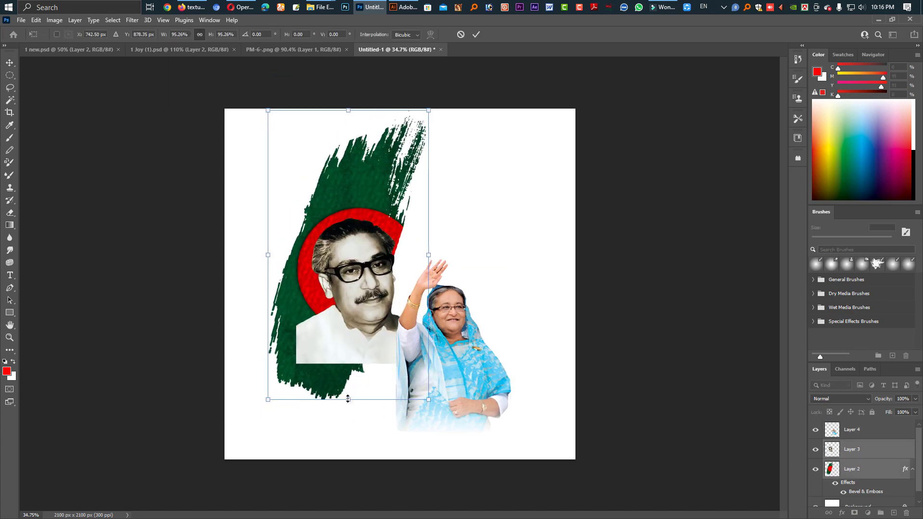
key("Return")
Move the woman's photo layer slightly left and down.
left_click(600, 418)
left_click(456, 378)
left_click_drag(449, 393, 441, 393)
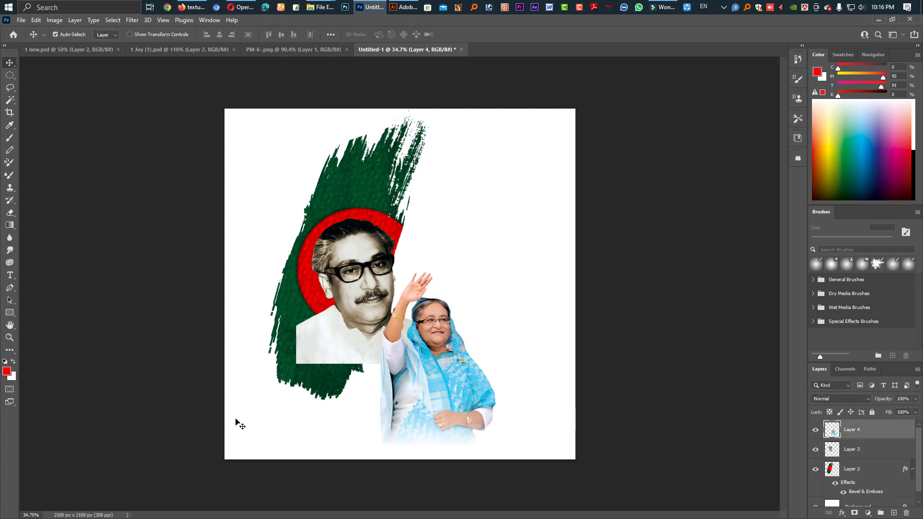
Bring the suited man's portrait into the poster, shrunk at the bottom left.
left_click(168, 51)
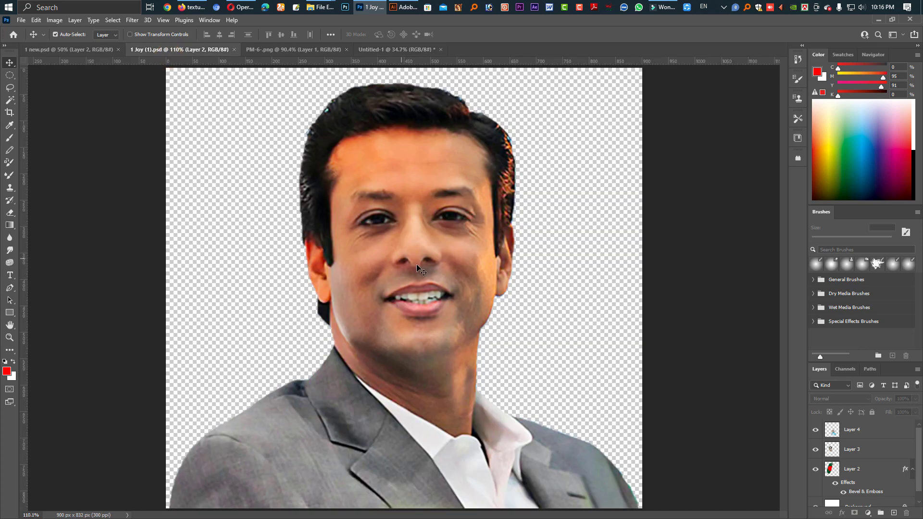
left_click_drag(397, 197, 340, 386)
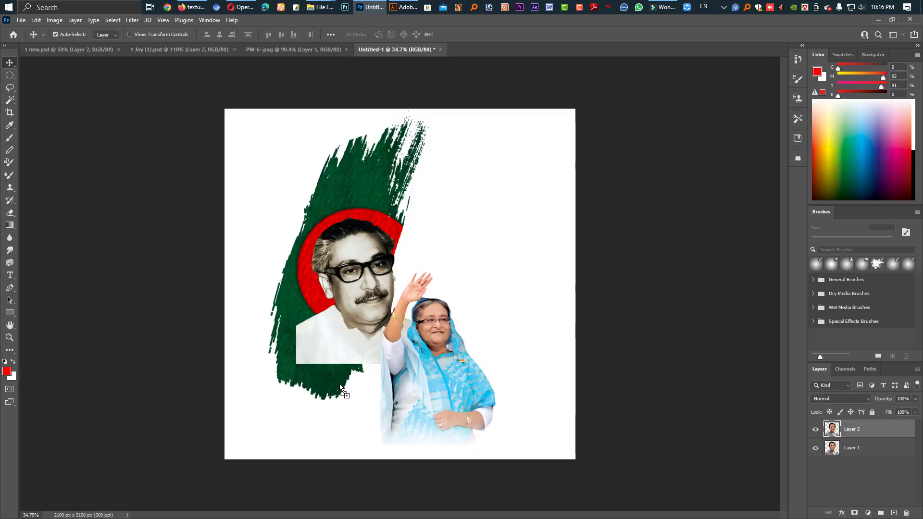
key("ctrl+t")
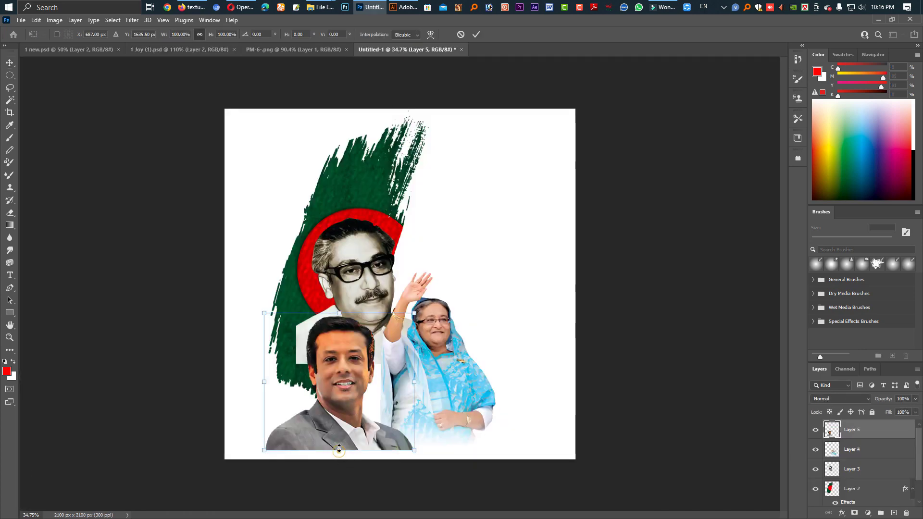
mouse_move(339, 450)
left_mouse_down()
mouse_move(354, 419)
mouse_move(341, 409)
left_mouse_up()
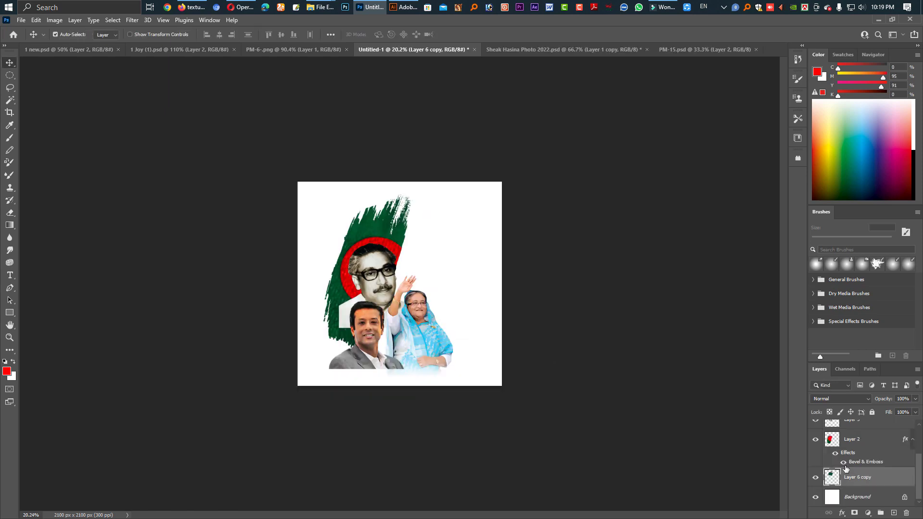
Merge the flag layers into one and shift the suited man's photo further left.
left_click(853, 446)
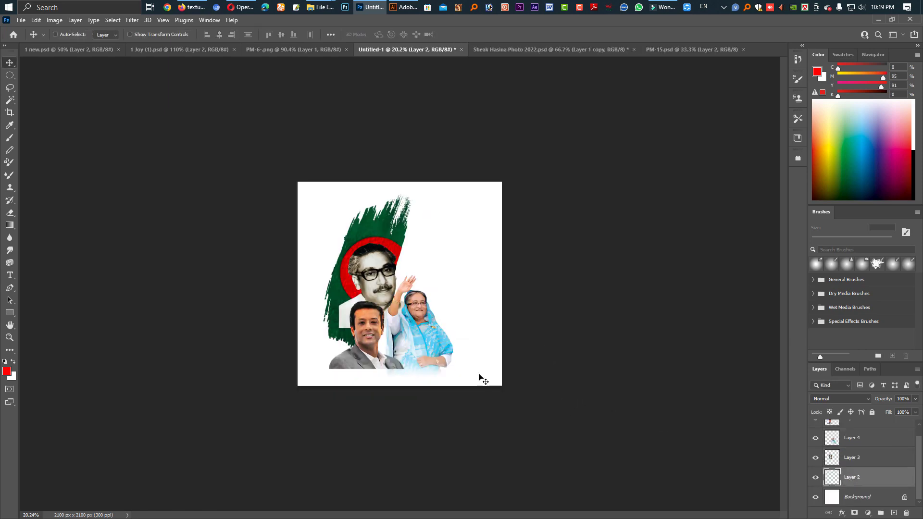
key("ctrl+e")
key("ctrl+plus")
key("ctrl+plus")
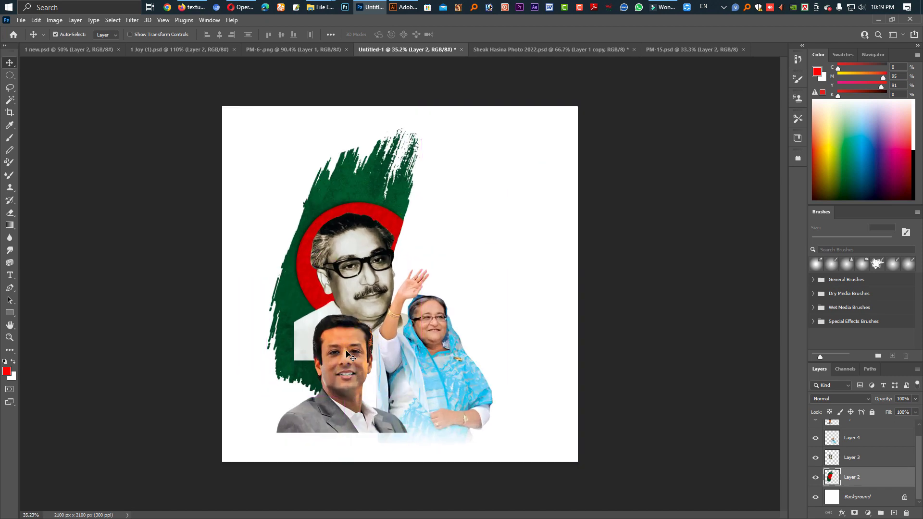
left_click_drag(346, 353, 326, 359)
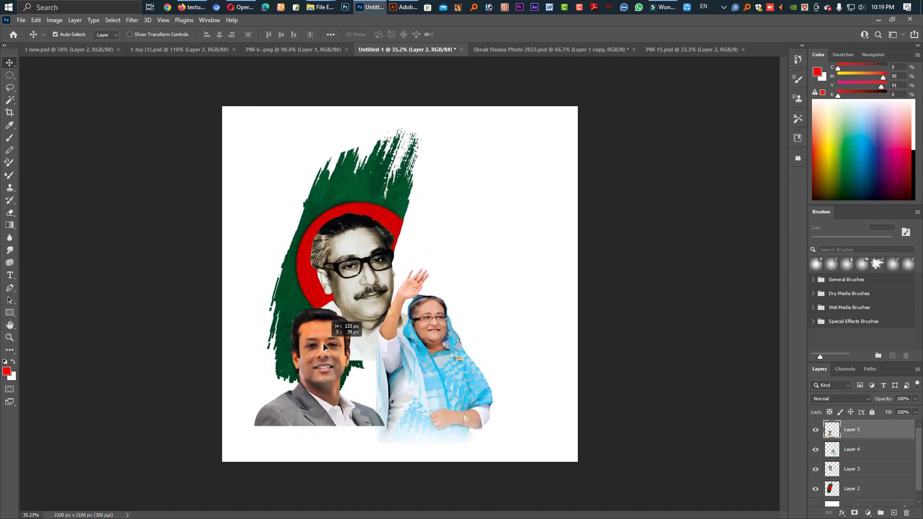
Enlarge the bespectacled man's portrait slightly and raise it over the circle.
left_click(365, 360)
key("ctrl+t")
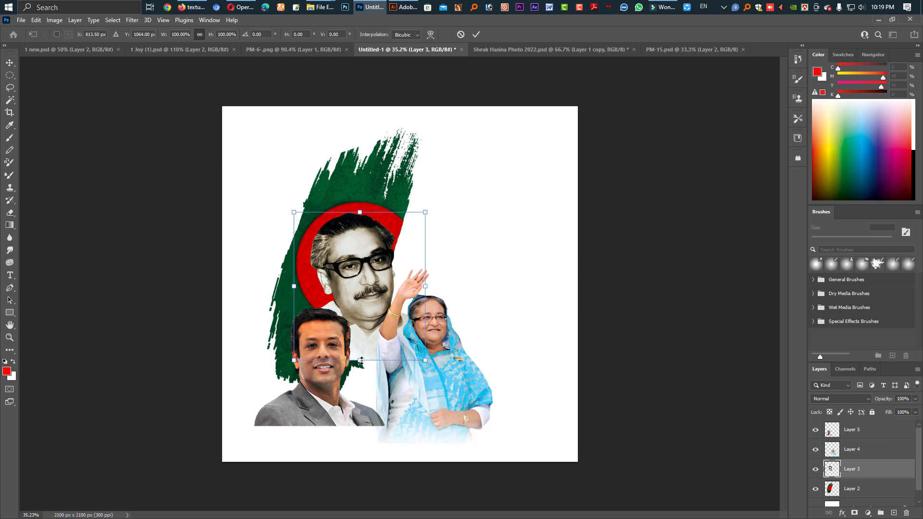
left_click_drag(362, 360, 363, 346)
key("Return")
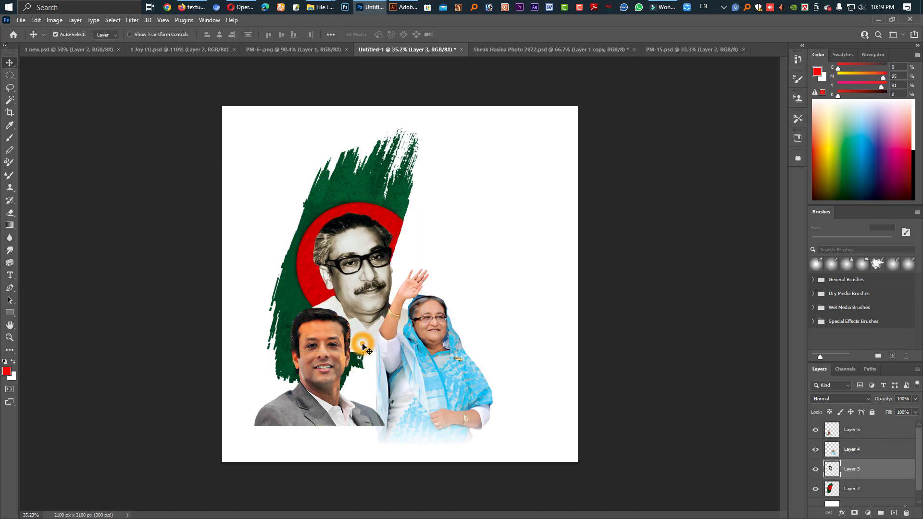
Erase the lower part of the leader portrait with a 400 px eraser.
key("e")
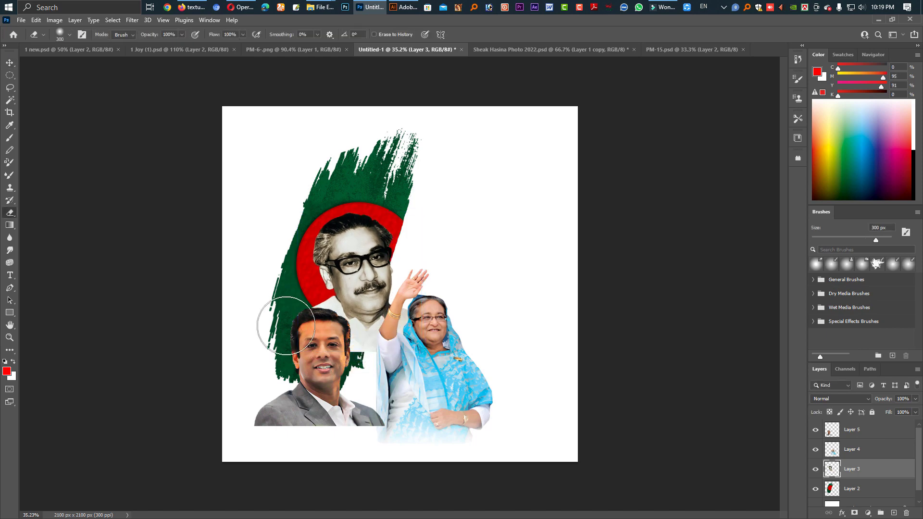
key("bracketright")
key("bracketright")
key("bracketright")
left_click_drag(284, 332, 413, 365)
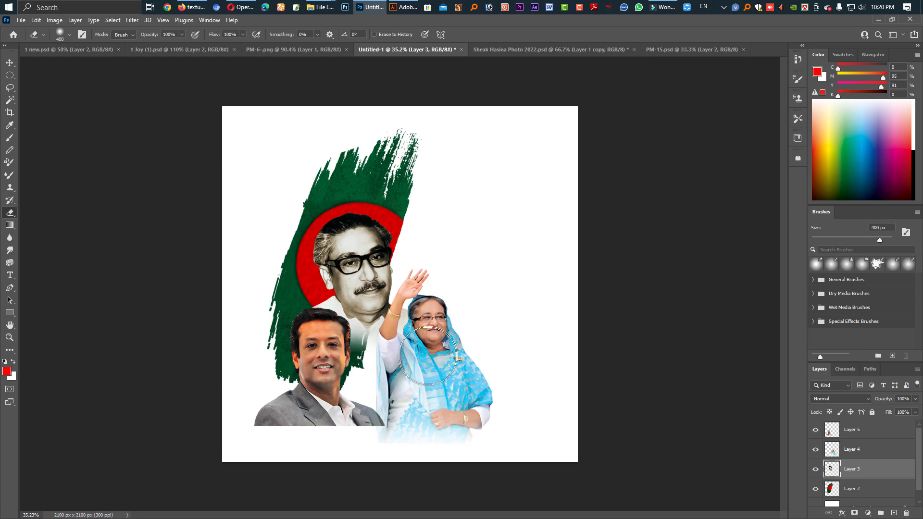
Shrink and reposition the man's portrait, and nudge the woman's portrait down and left.
left_click(323, 413, "ctrl")
key("ctrl+t")
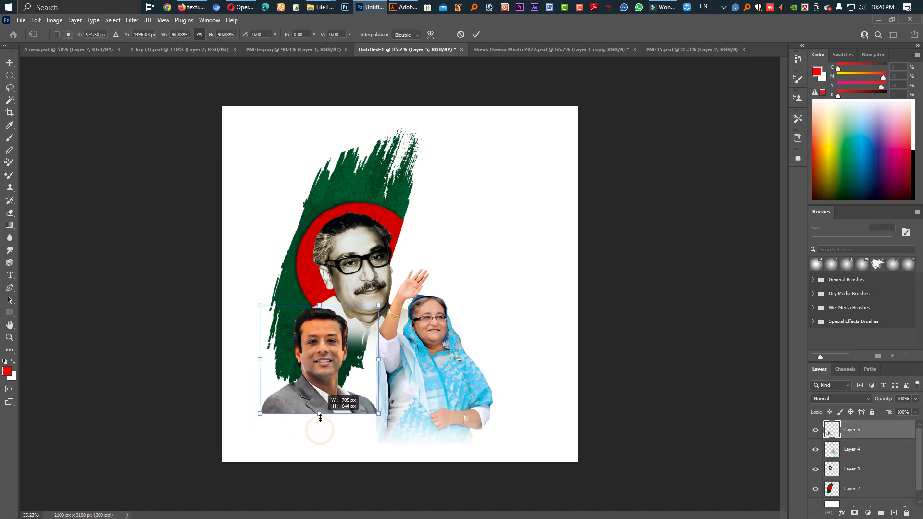
left_click_drag(320, 429, 346, 409)
key("Return")
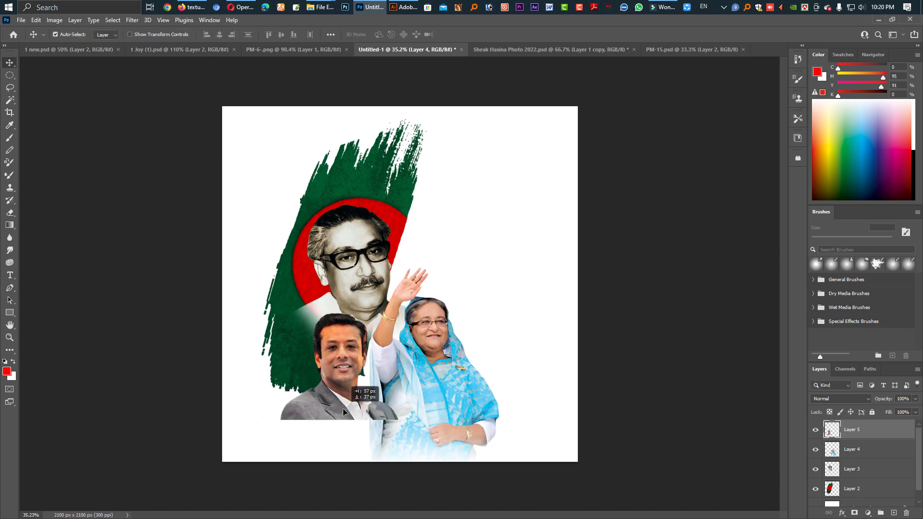
left_click(331, 407)
mouse_move(330, 404)
left_mouse_down()
mouse_move(356, 415)
mouse_move(414, 400)
left_mouse_up()
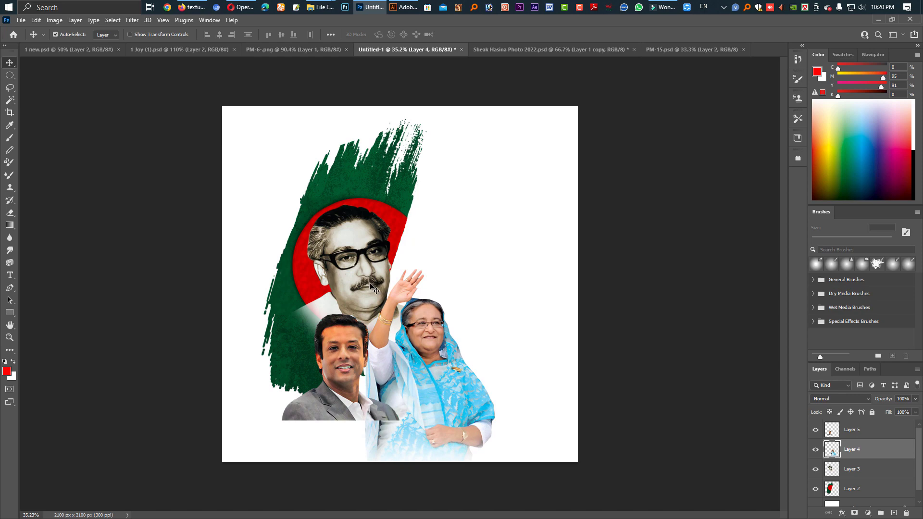
left_click_drag(432, 361, 432, 365)
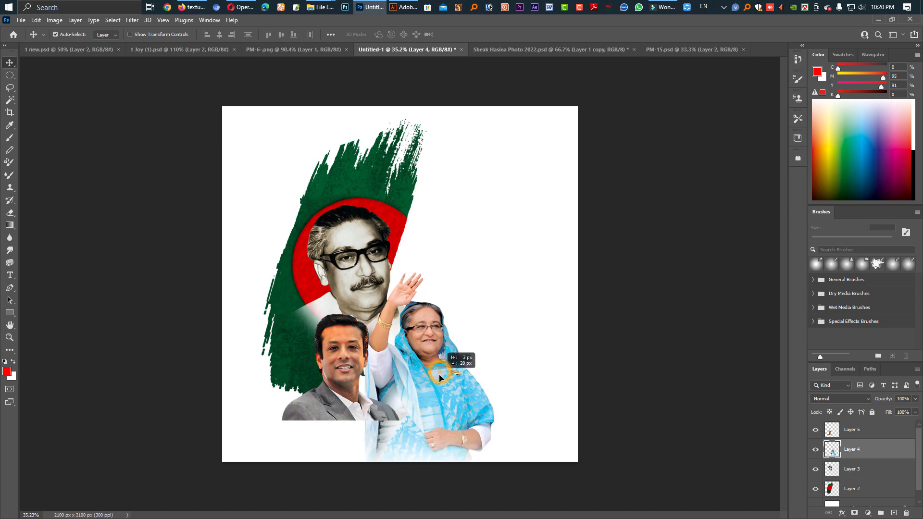
Fade out the bottom of the man's jacket with the eraser.
left_click(331, 416)
key("e")
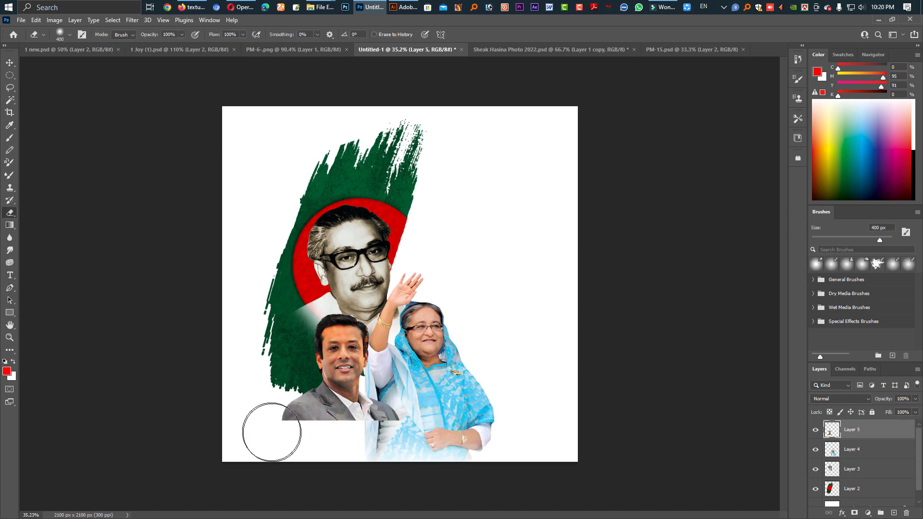
mouse_move(274, 428)
left_mouse_down()
mouse_move(390, 441)
mouse_move(336, 453)
left_mouse_up()
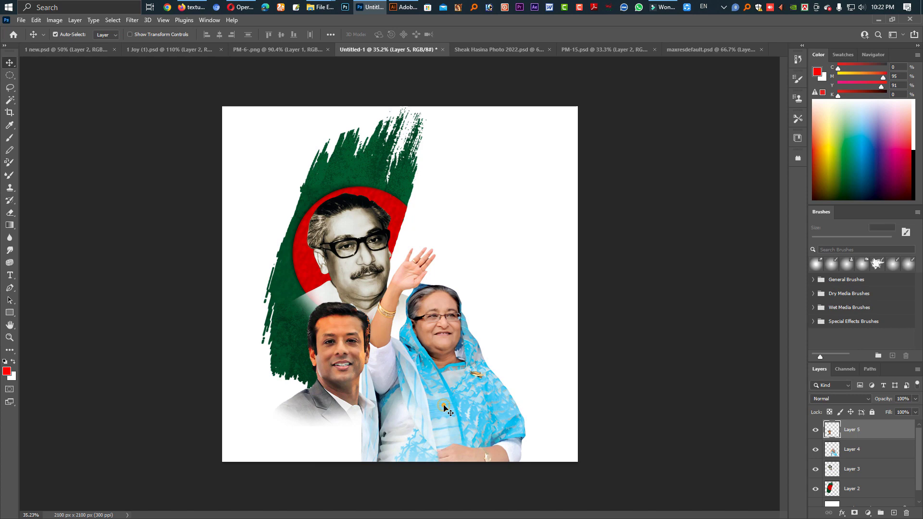
Fade the bottom of the woman's portrait with an 800 px eraser, then return to Move.
left_click(437, 397)
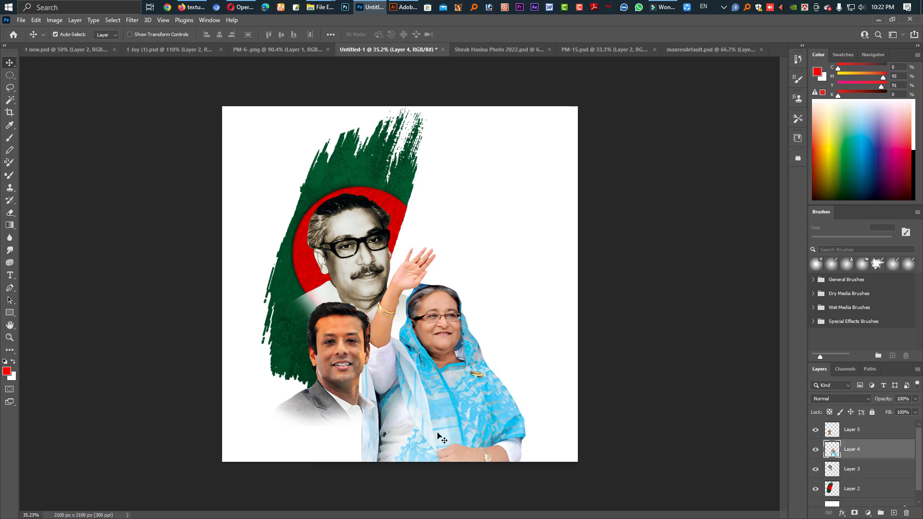
key("e")
key("bracketright")
key("bracketright")
key("bracketright")
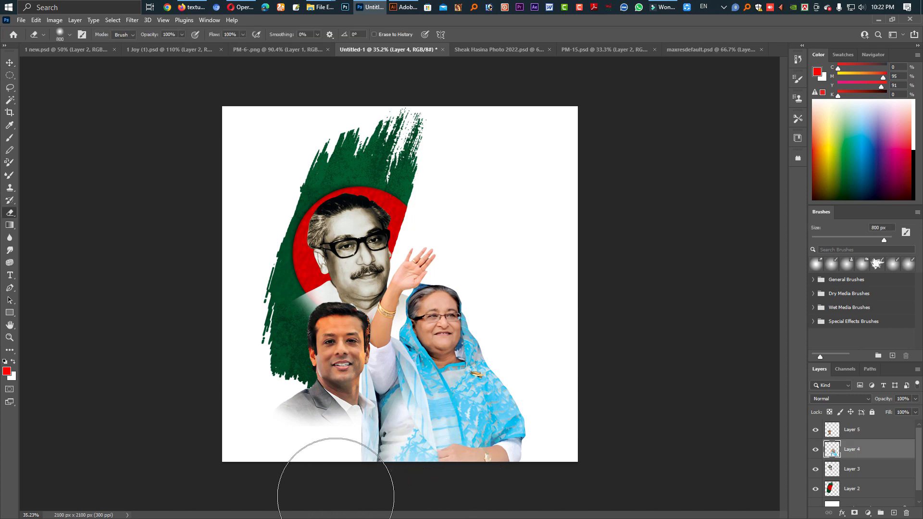
left_click_drag(320, 505, 562, 464)
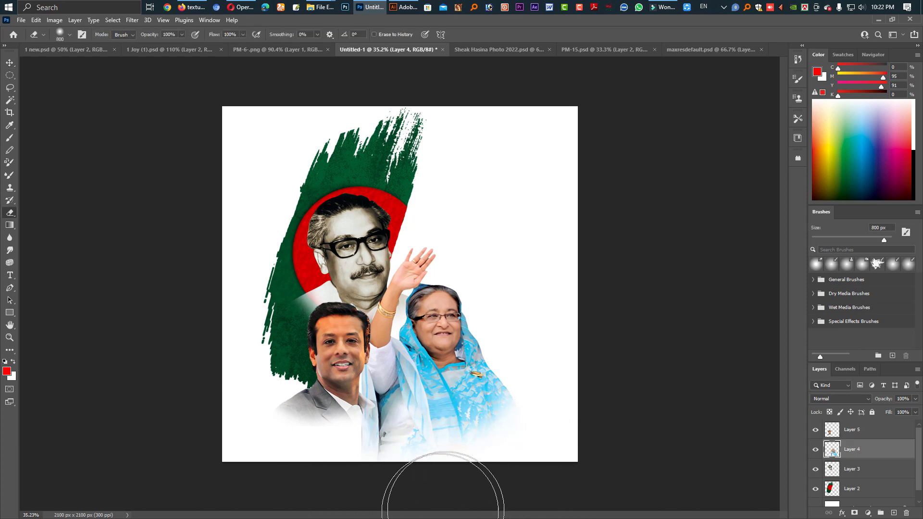
left_click_drag(315, 493, 569, 489)
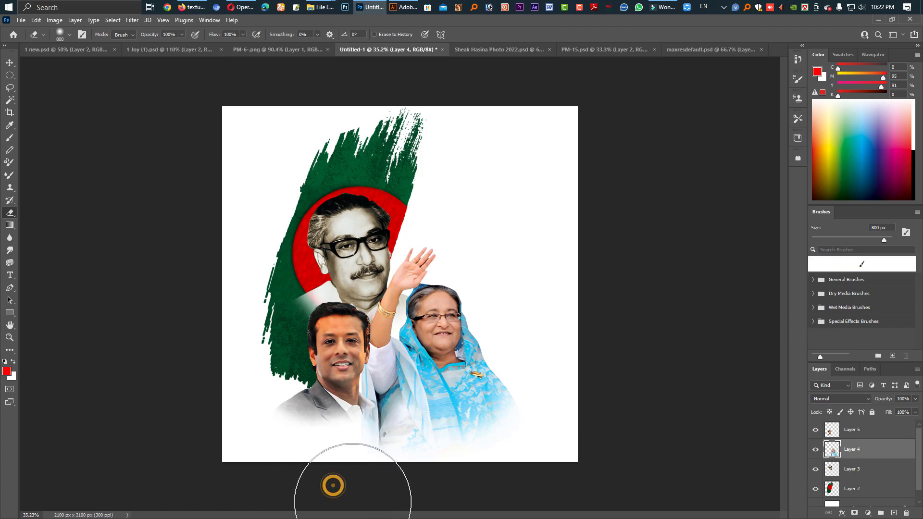
key("v")
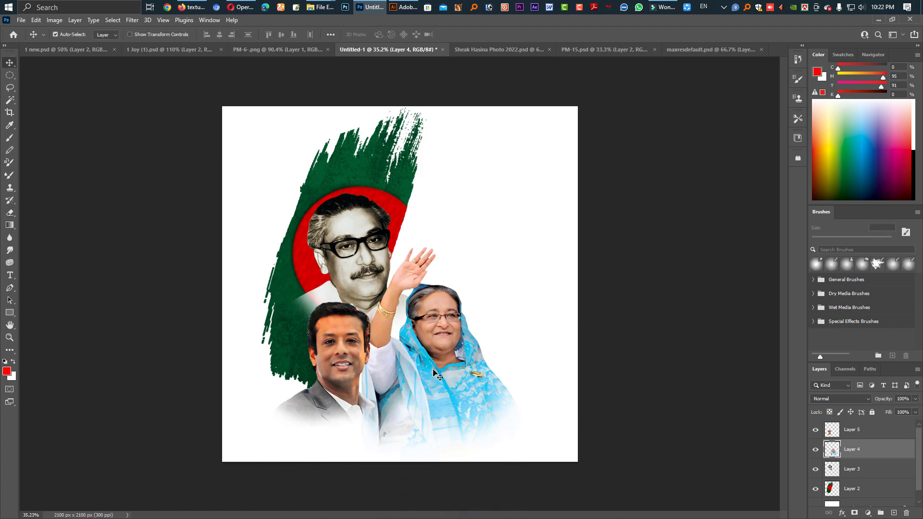
scroll(829, 476, "down", 1)
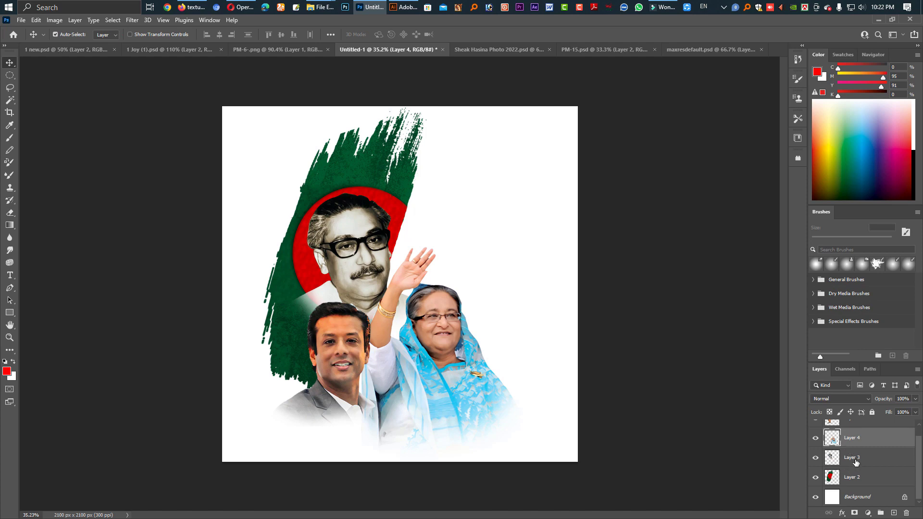
Select Layers 2–5 and stamp them into a merged layer with Ctrl+Alt+Shift+E.
left_click(849, 482)
scroll(865, 477, "up", 1)
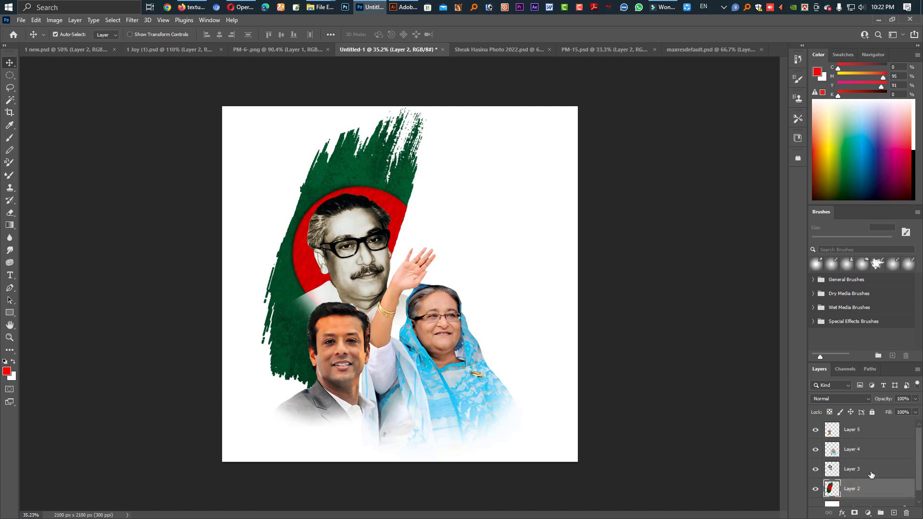
left_click(868, 428, "shift")
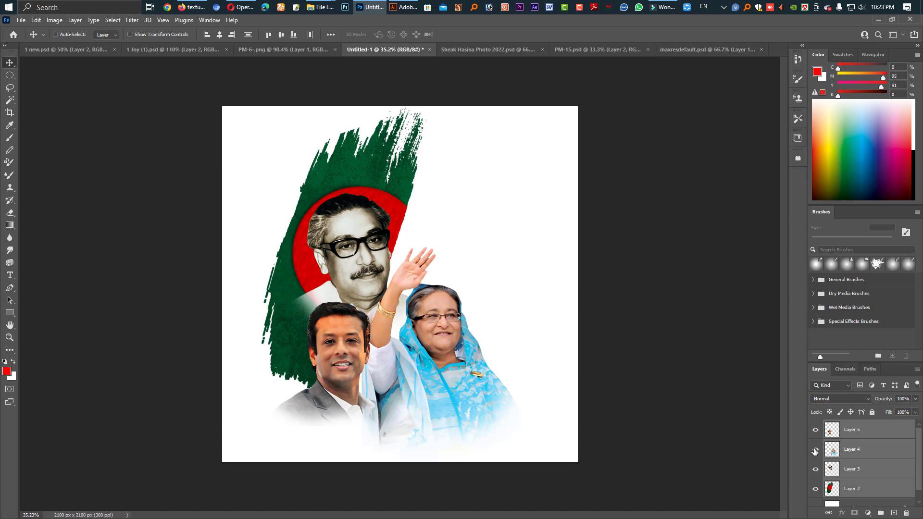
key("ctrl+a")
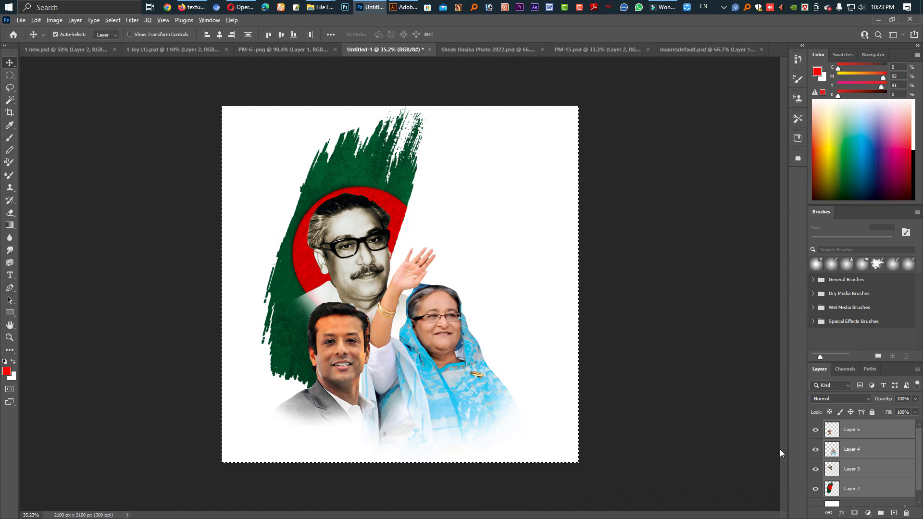
key("alt+i")
key("Escape")
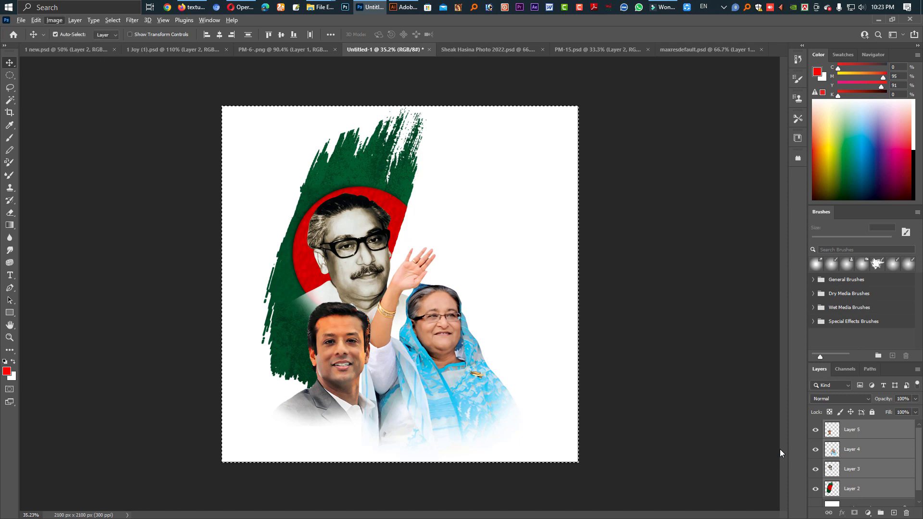
key("Escape")
key("ctrl+d")
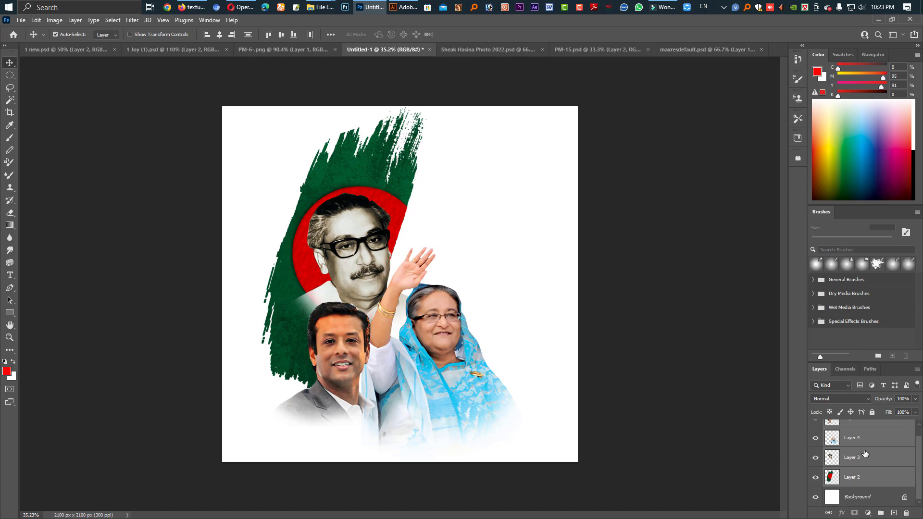
key("ctrl+shift+alt+e")
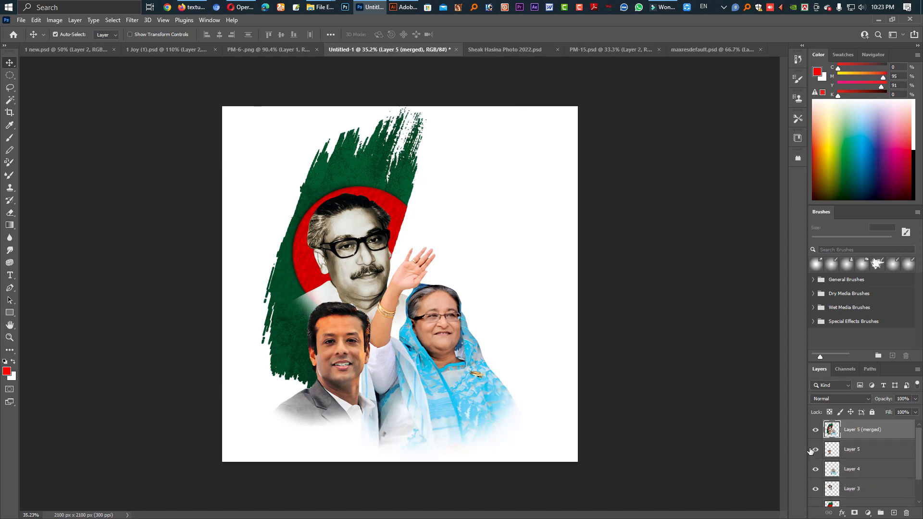
Test-shift the merged copy to the right, then undo the move.
left_click_drag(440, 349, 542, 346)
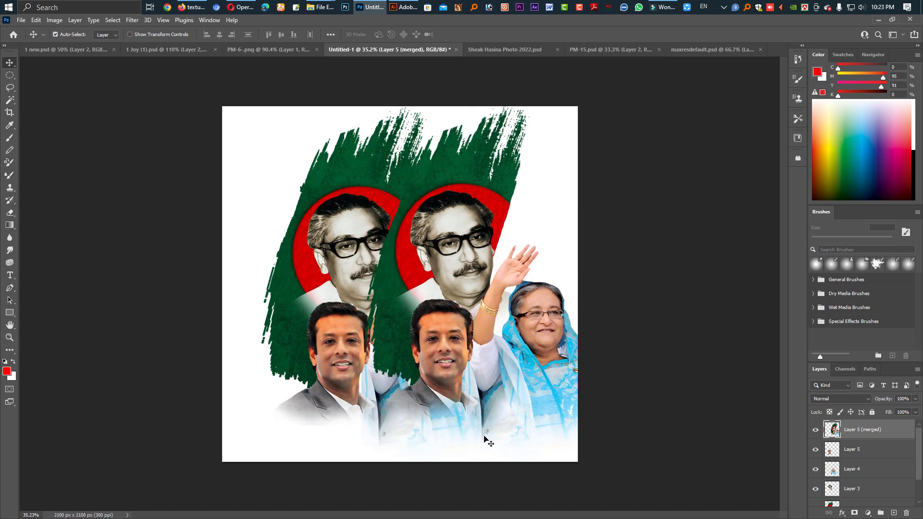
key("ctrl+z")
scroll(856, 458, "down", 2)
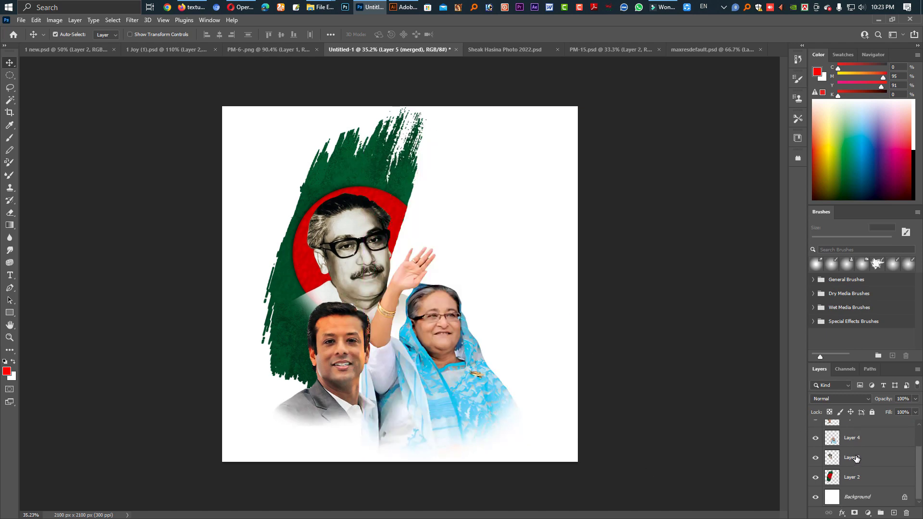
scroll(856, 458, "up", 1)
Hide Layers 5, 4 and 3, and nudge the merged poster slightly upward.
left_click(816, 439)
left_click(816, 458)
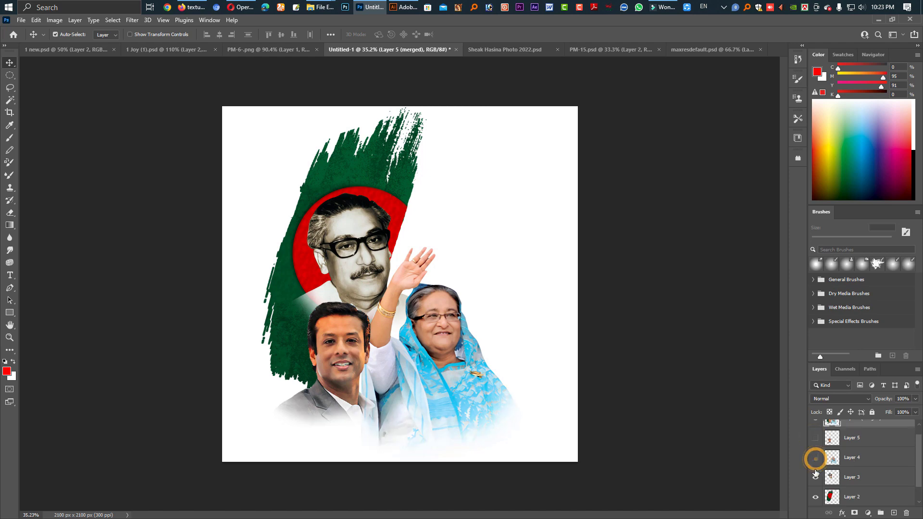
left_click(816, 478)
scroll(851, 500, "down", 1)
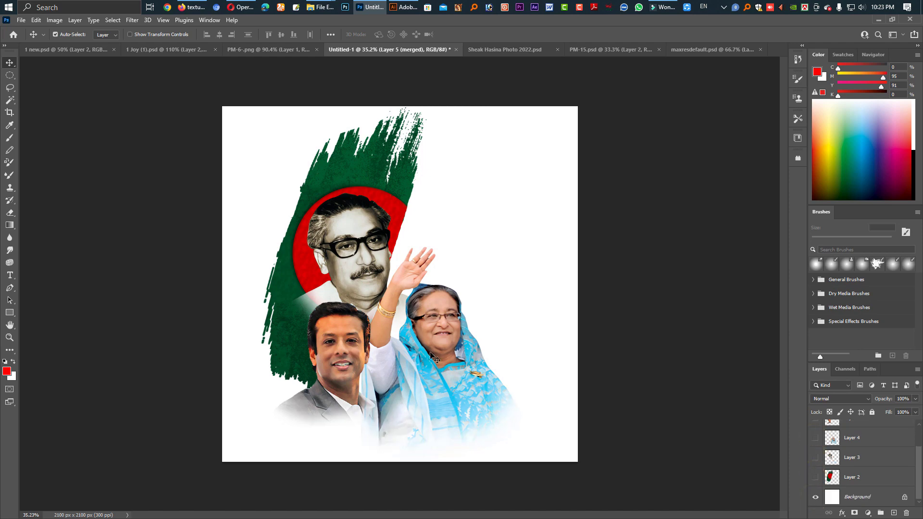
left_click_drag(446, 356, 446, 371)
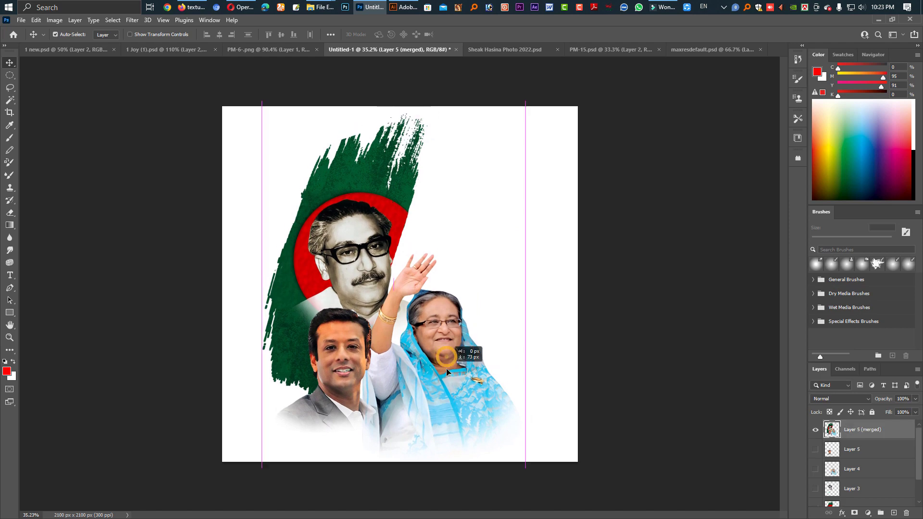
left_click_drag(447, 372, 446, 346)
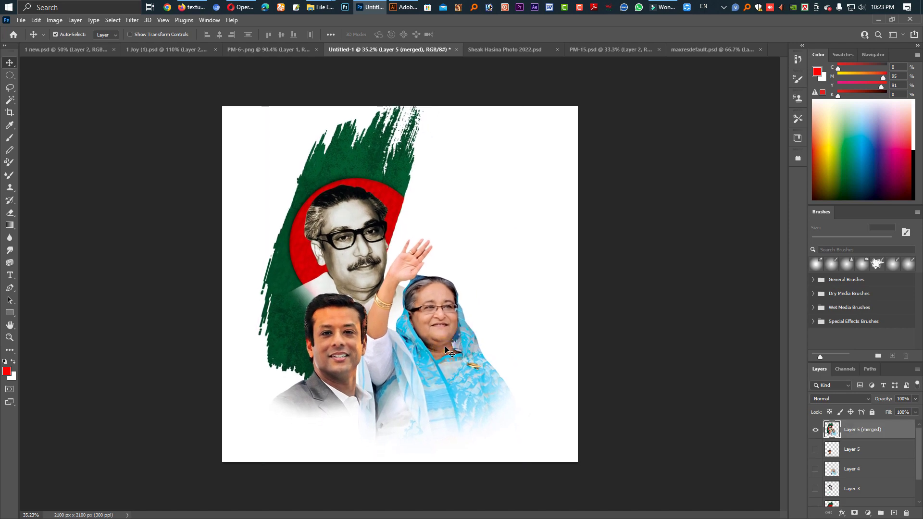